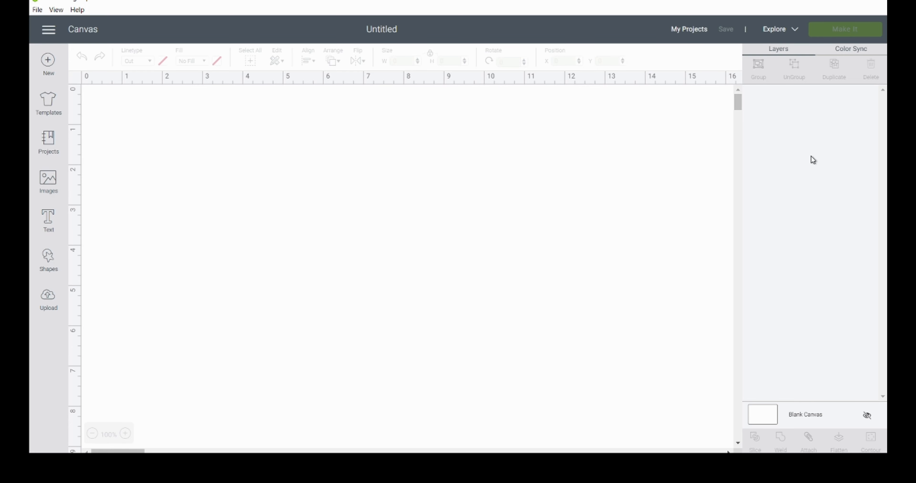
Step: Open the saved project "ECS - Stencil Template 5 x 7 with tab" on the canvas for customizing
left_click(683, 32)
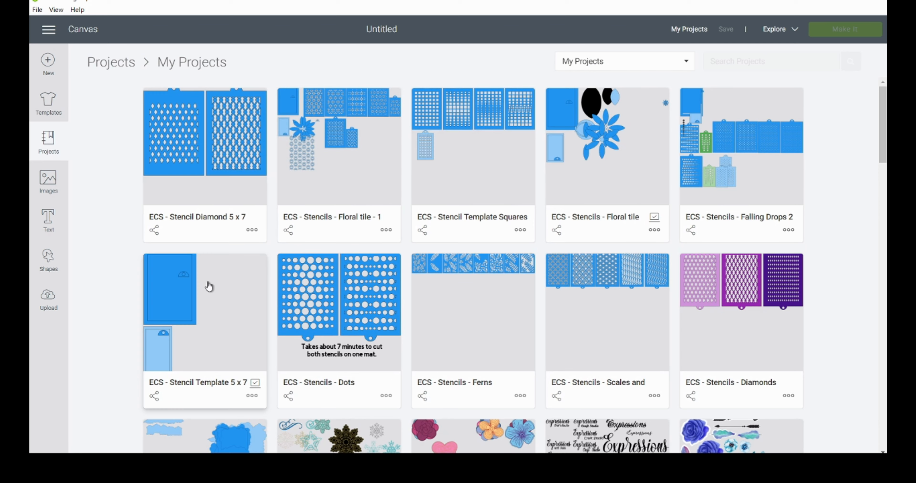
left_click(200, 292)
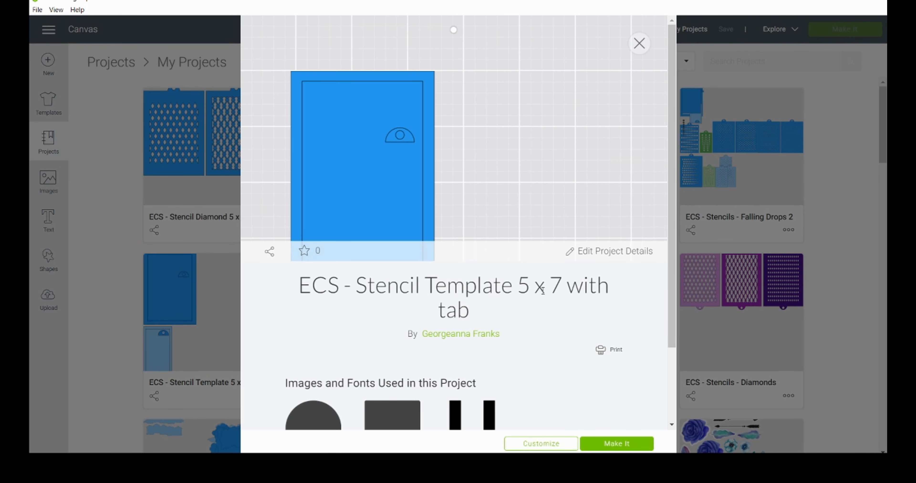
left_click(556, 446)
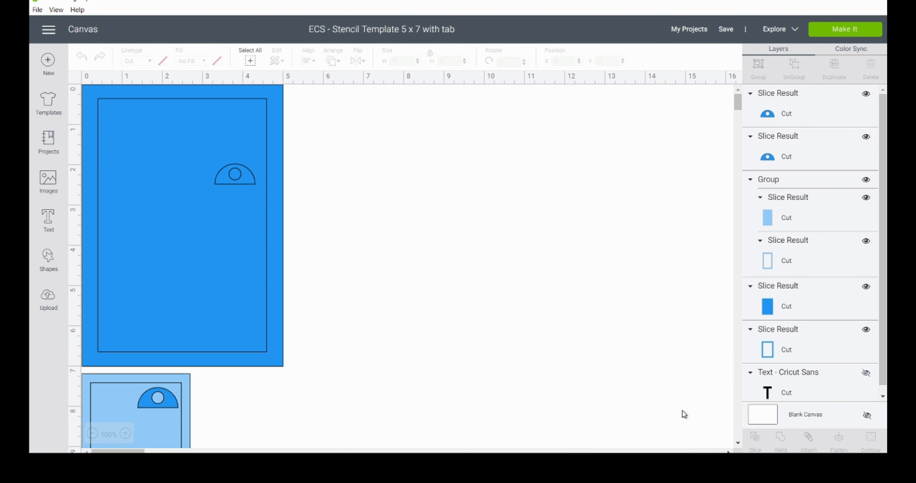
Step: Reveal the hidden text note, move it clear of the stencil shapes to read it, and hide it again
left_click(768, 391)
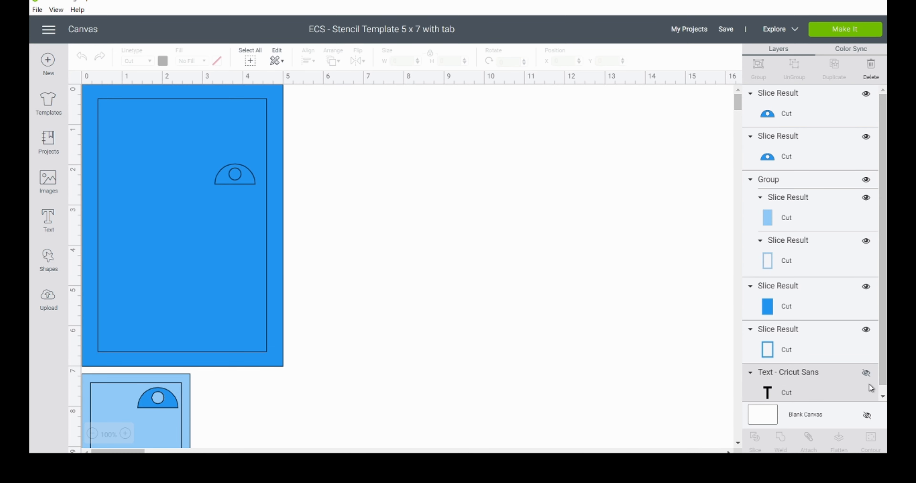
left_click(867, 376)
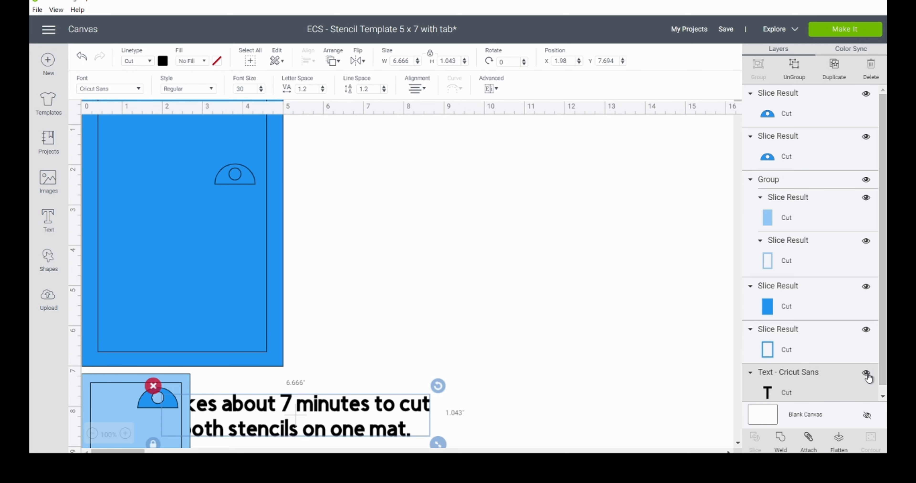
left_click(332, 412)
left_click_drag(331, 409, 489, 364)
left_click_drag(360, 408, 491, 356)
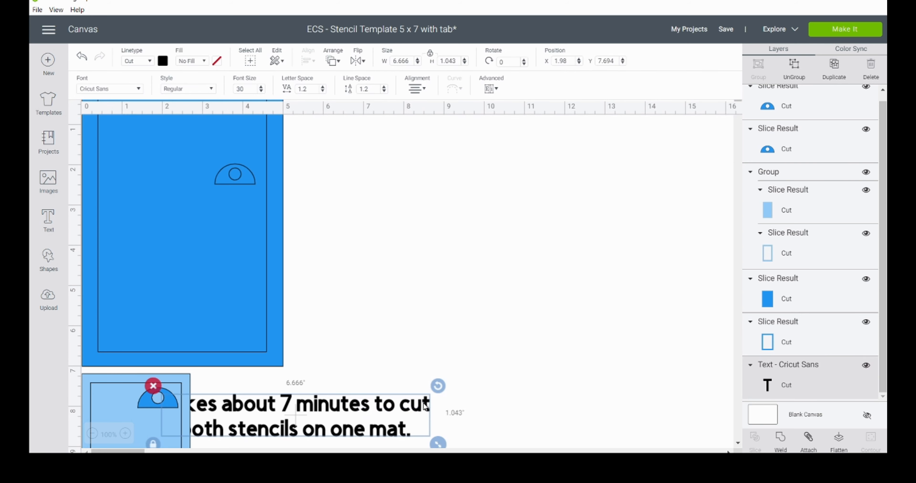
left_click_drag(441, 399, 627, 308)
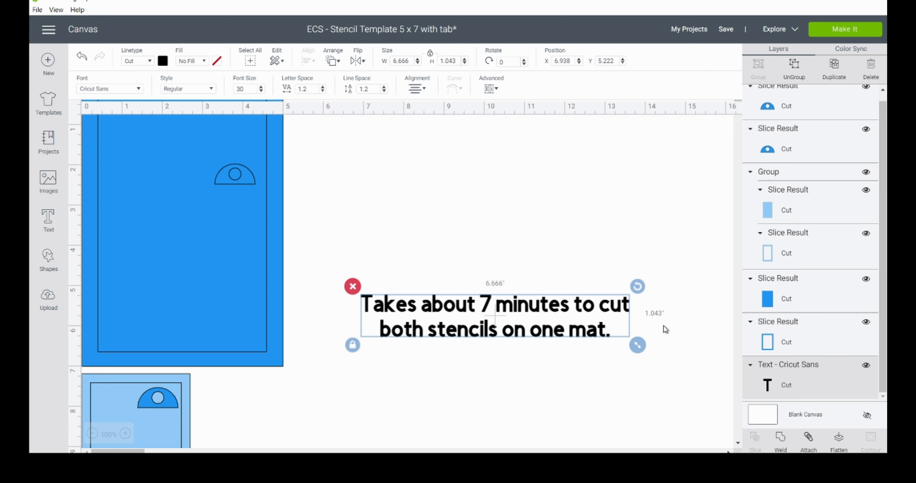
left_click(865, 366)
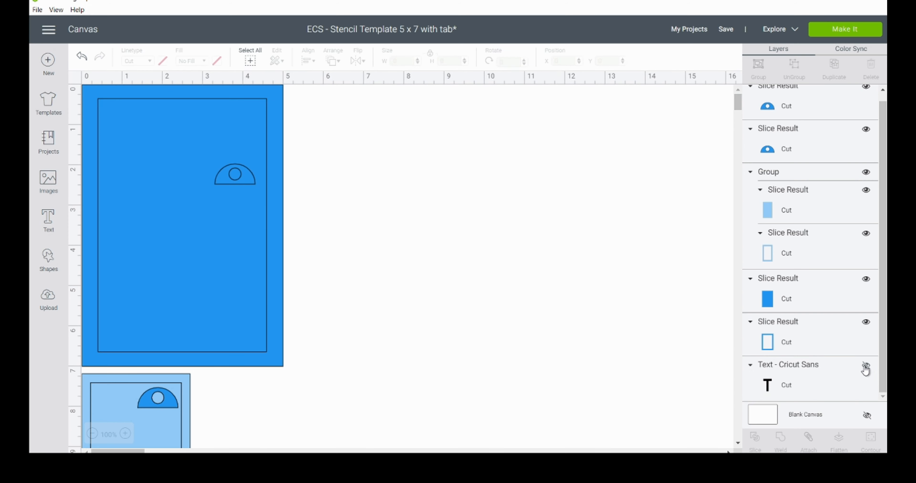
Step: Add a hexagon shape and move it onto the blank canvas beside the large stencil template
left_click(49, 259)
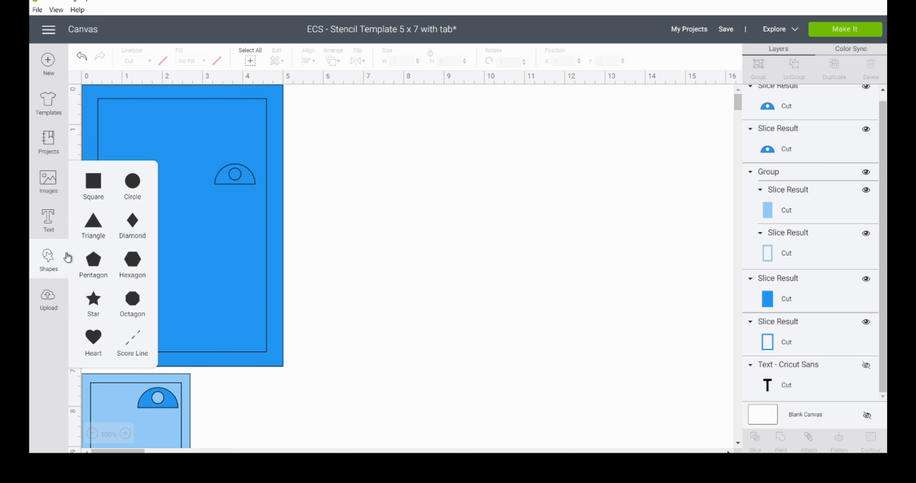
left_click(134, 263)
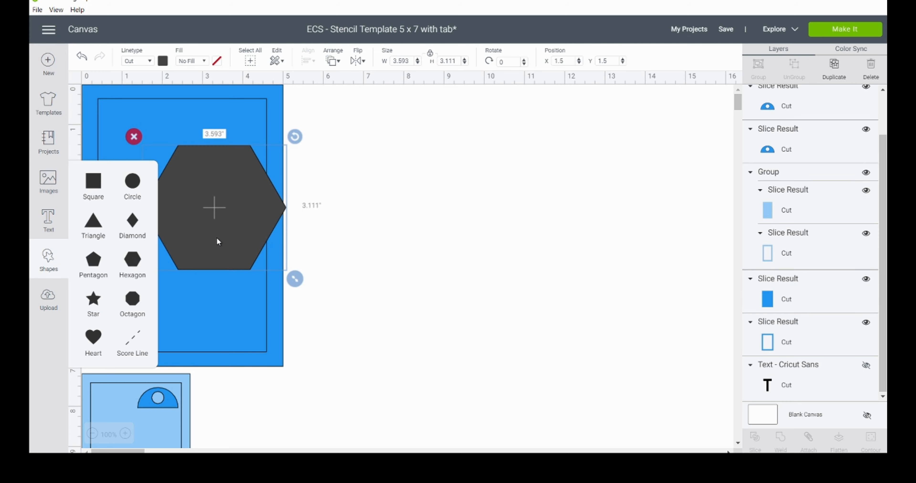
left_click_drag(212, 232, 407, 214)
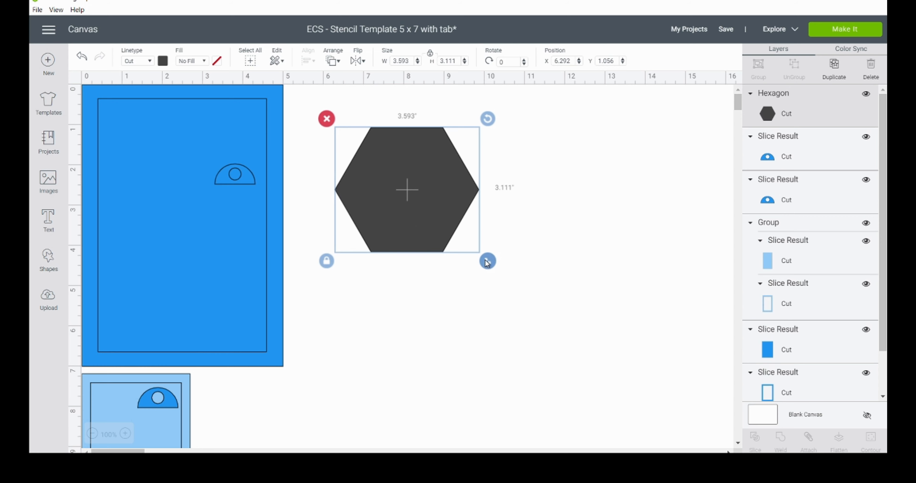
Step: Check the size of the template's inner rectangle and set the hexagon's width to 0.5 inches, keeping its proportions
mouse_move(225, 249)
left_mouse_down()
mouse_move(443, 237)
mouse_move(217, 235)
left_mouse_up()
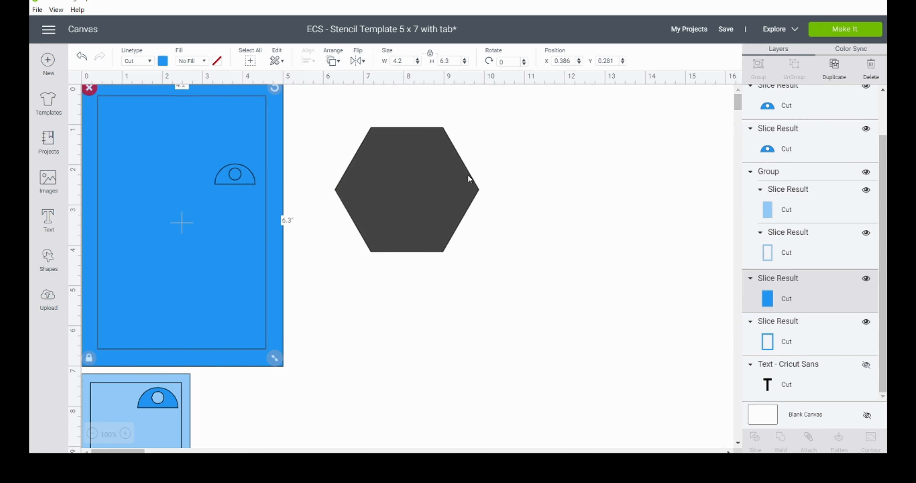
left_click(428, 185)
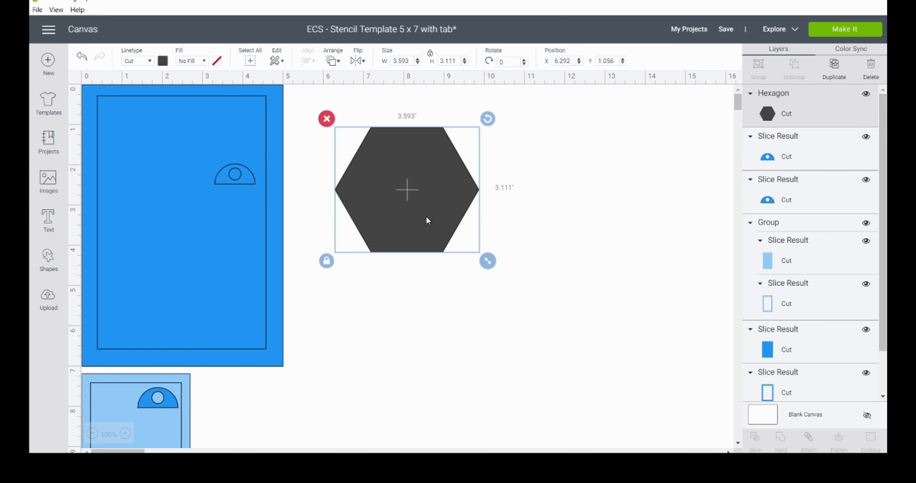
left_click_drag(411, 60, 370, 64)
type(".5")
key("Return")
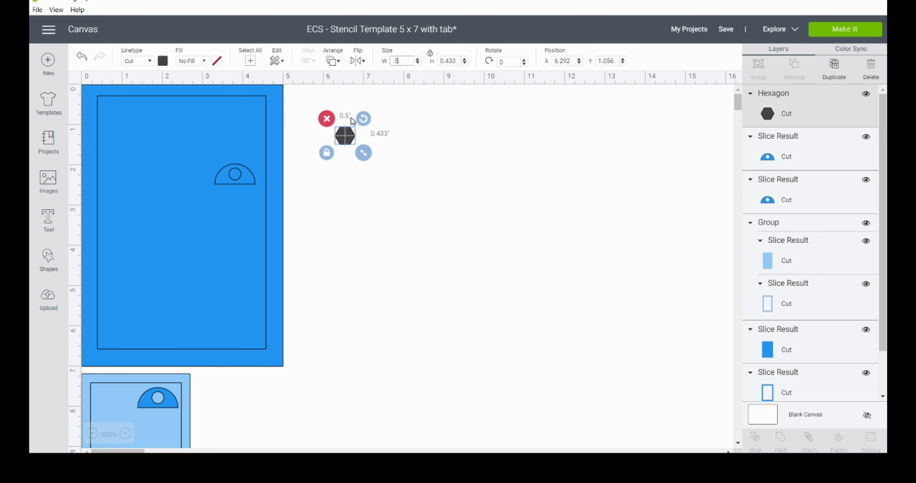
Step: Move the hexagon to about X 6.869, Y 0.533 and duplicate it until there are ten hexagons
left_click(125, 434)
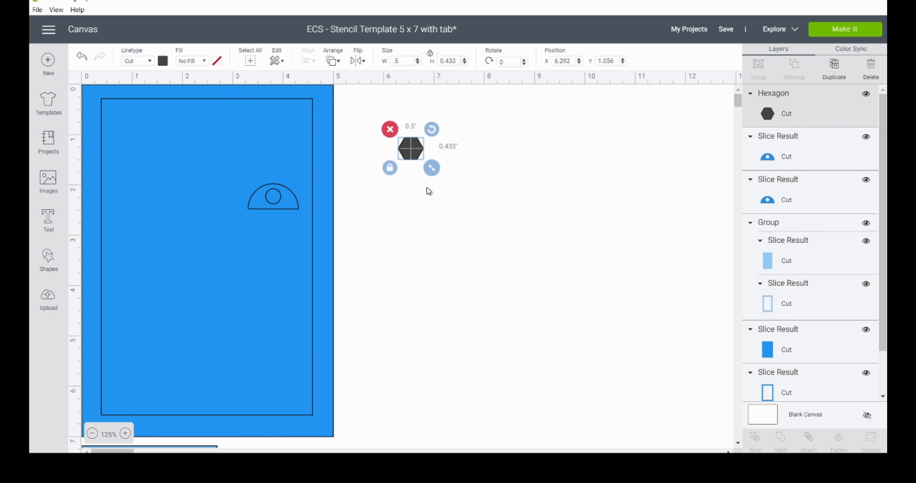
left_click_drag(414, 149, 444, 125)
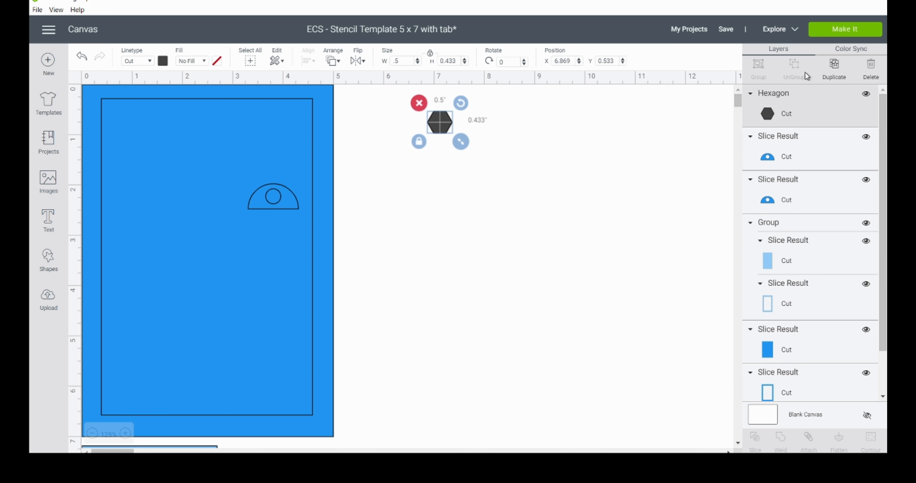
left_click(833, 71)
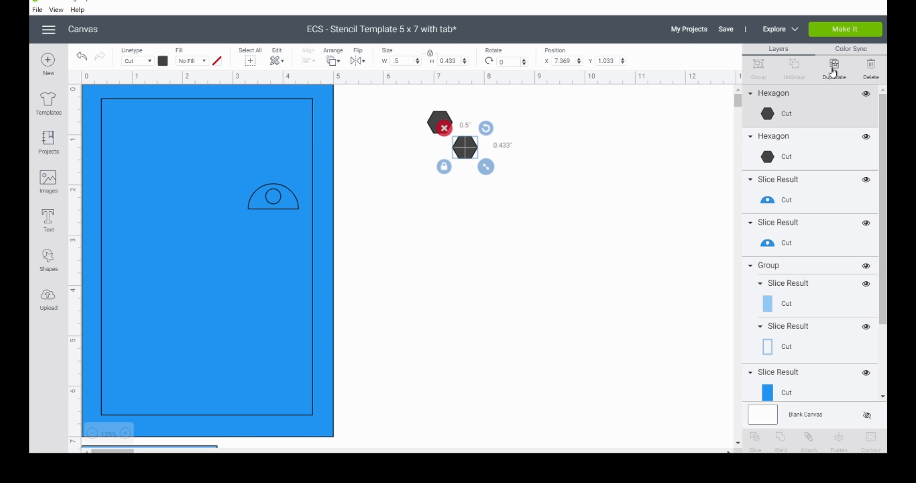
left_click(833, 72)
left_click(834, 71)
left_click(833, 72)
left_click(833, 72)
left_click(833, 72)
left_click(833, 71)
left_click(833, 72)
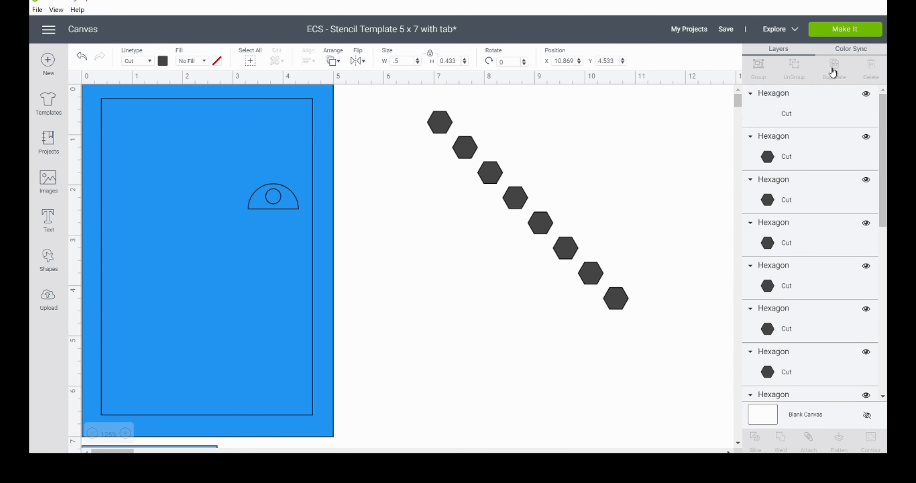
left_click(834, 72)
Step: Try aligning all ten hexagons into a column with Center Horizontally and moving it toward the template, and undo both changes
left_click_drag(416, 104, 716, 363)
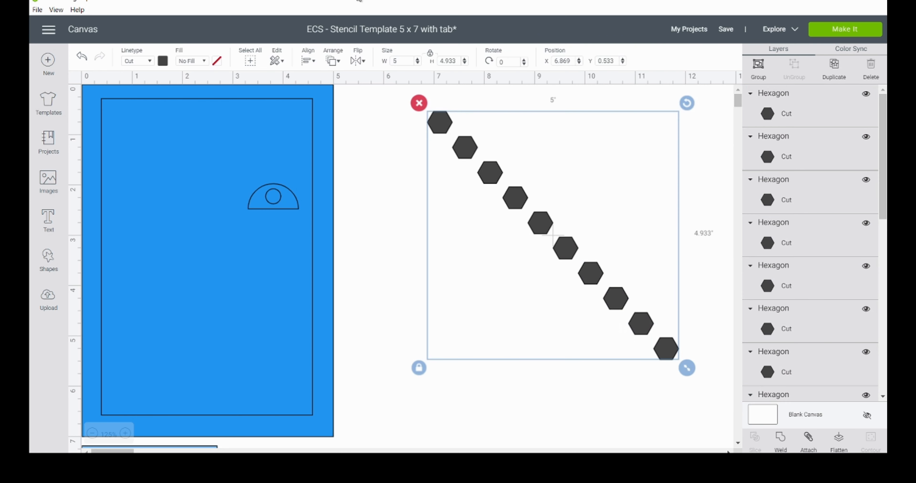
left_click(311, 68)
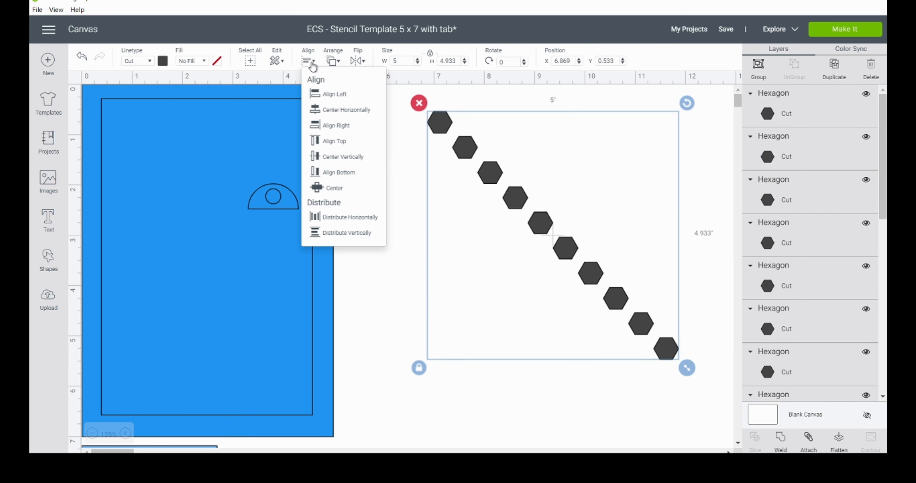
left_click(339, 114)
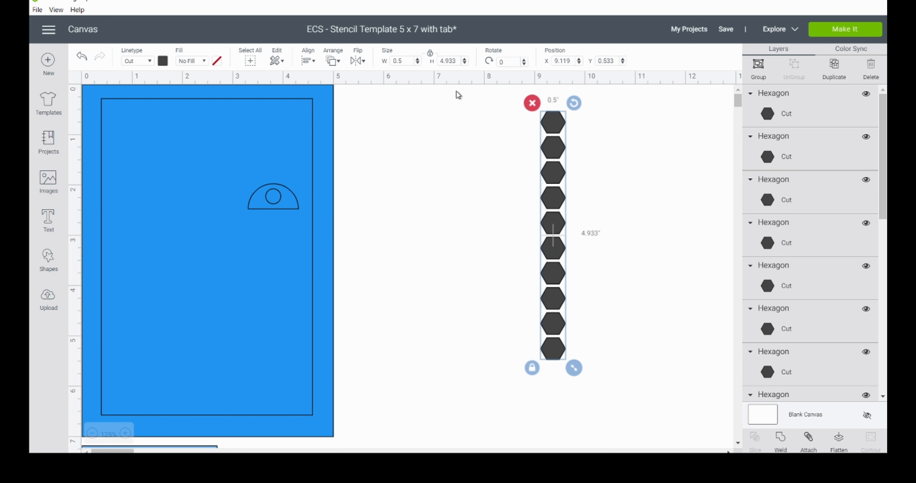
left_click_drag(550, 123, 415, 123)
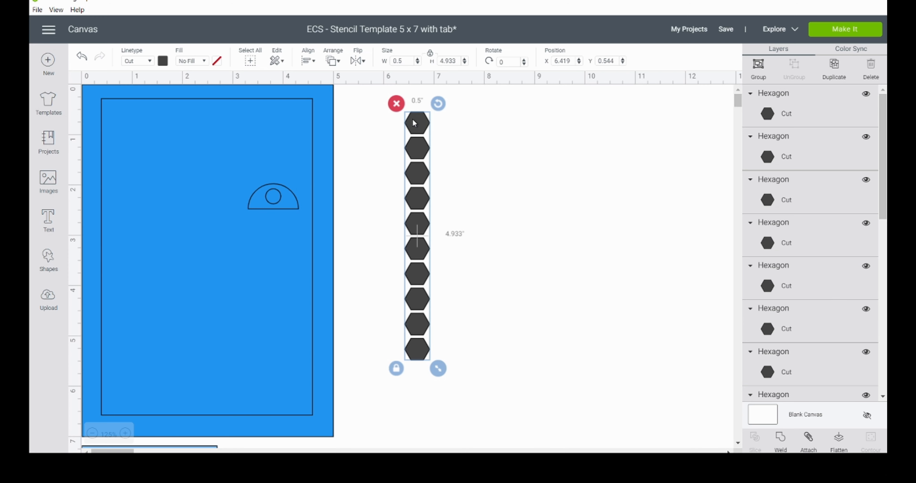
key("ctrl+z")
key("ctrl+z")
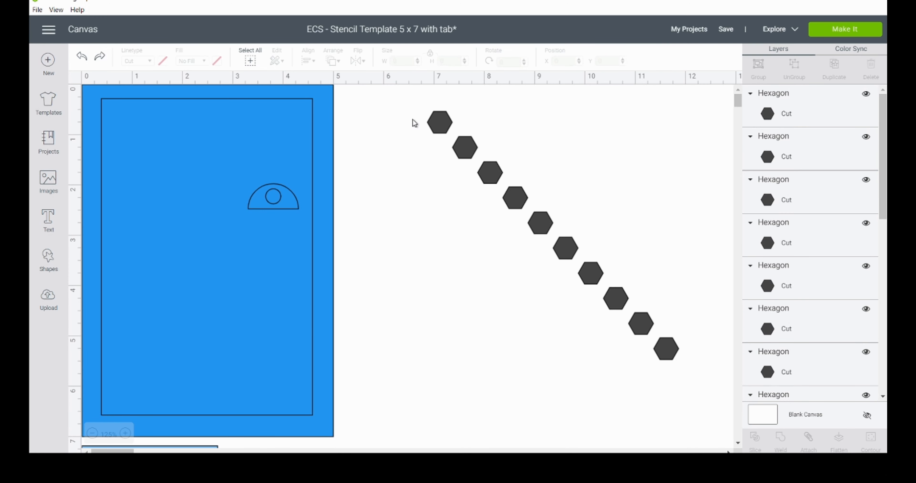
Step: Align all ten hexagons into a row with Center Vertically and move the row to about X 6.625, Y 0.494
left_click_drag(413, 104, 680, 360)
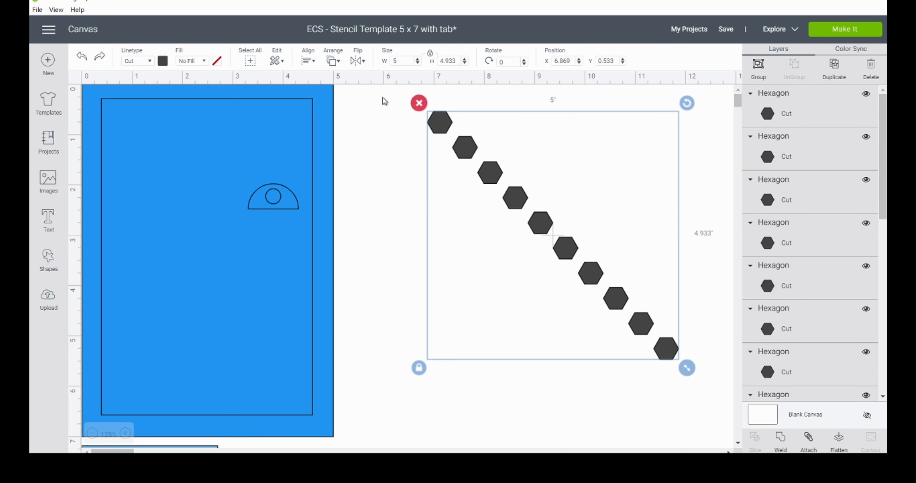
left_click(309, 61)
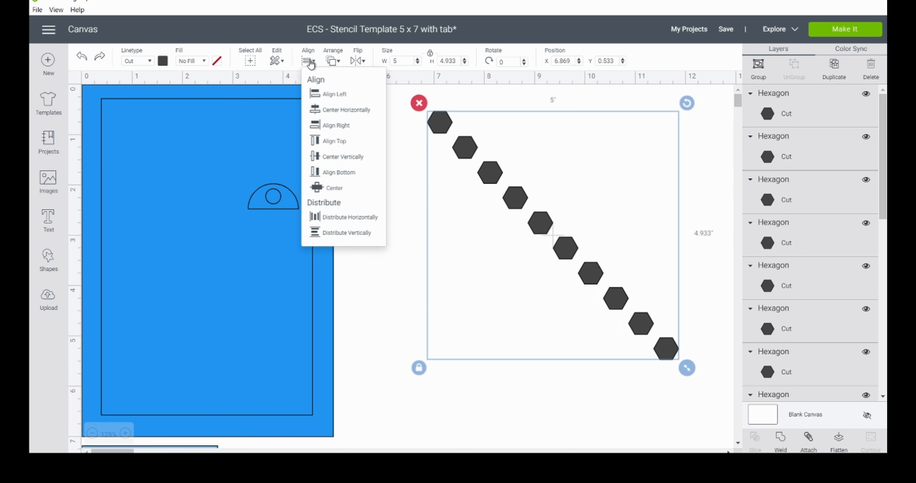
left_click(360, 158)
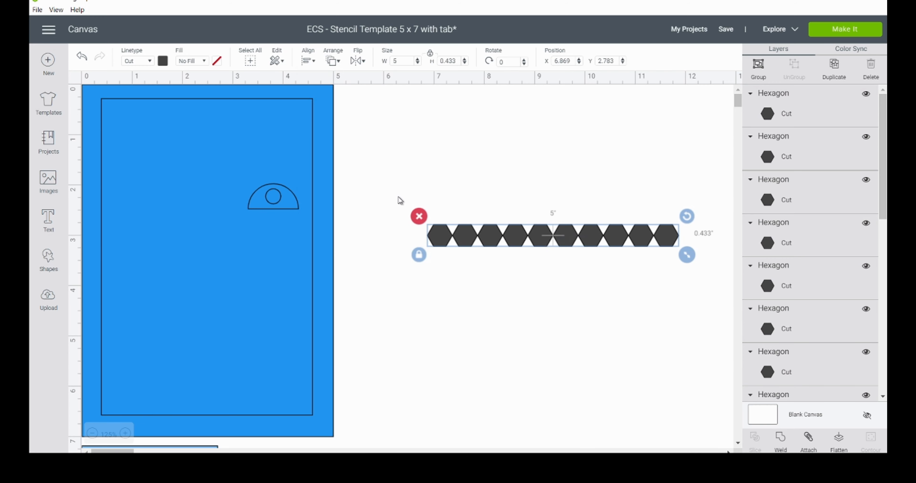
left_click_drag(439, 237, 426, 123)
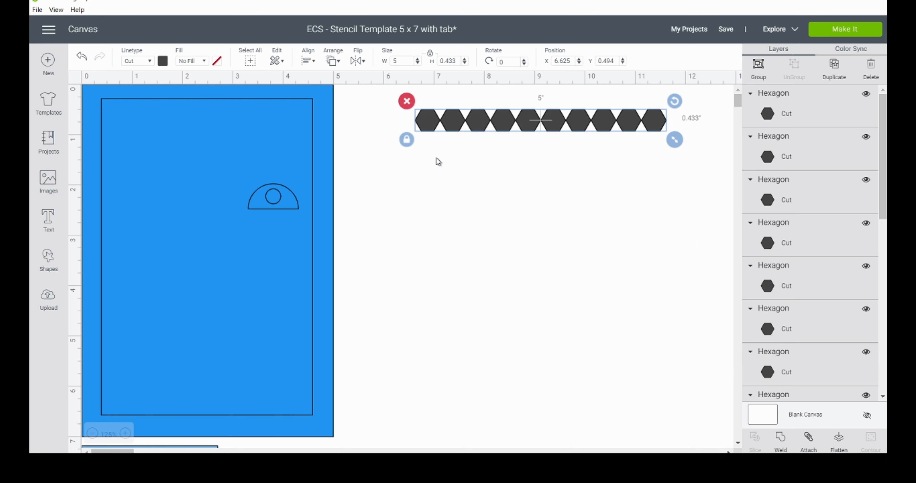
left_click(459, 147)
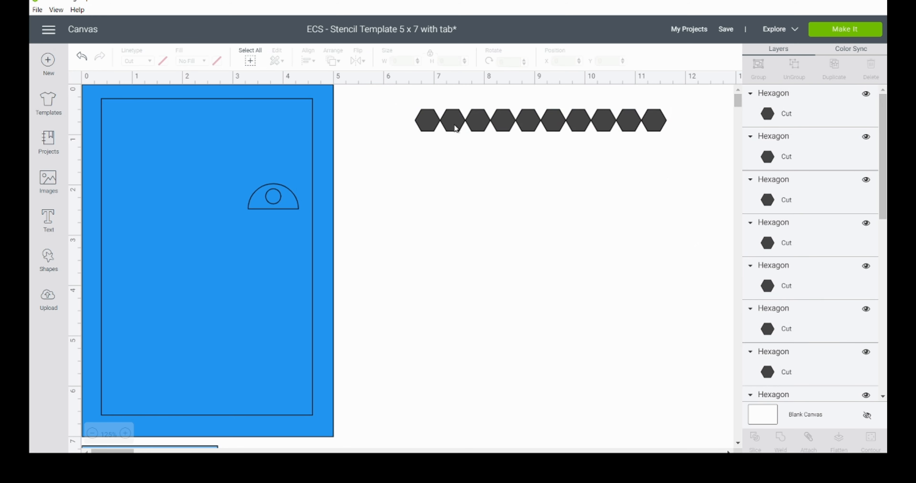
Step: Nudge every second hexagon in the row down to Y 0.694 to stagger the row, and clear the selection
left_click(455, 125)
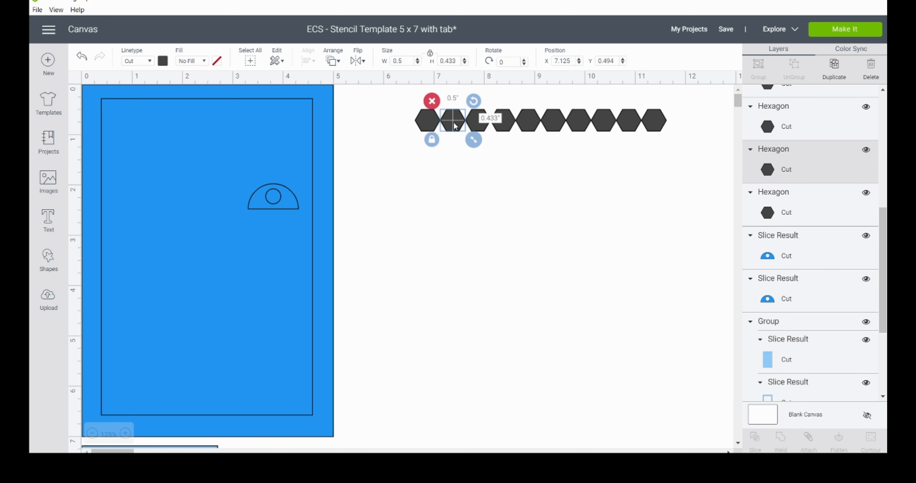
key("Down")
key("Down")
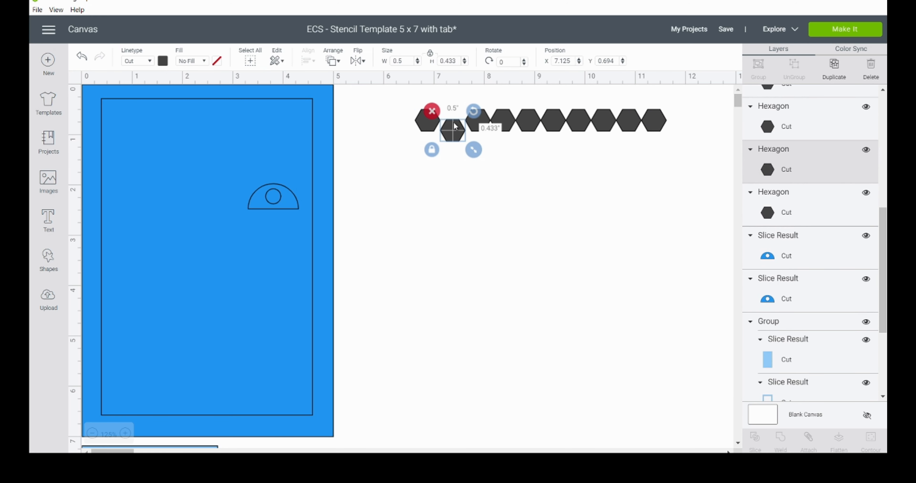
left_click(509, 121)
key("Down")
key("Down")
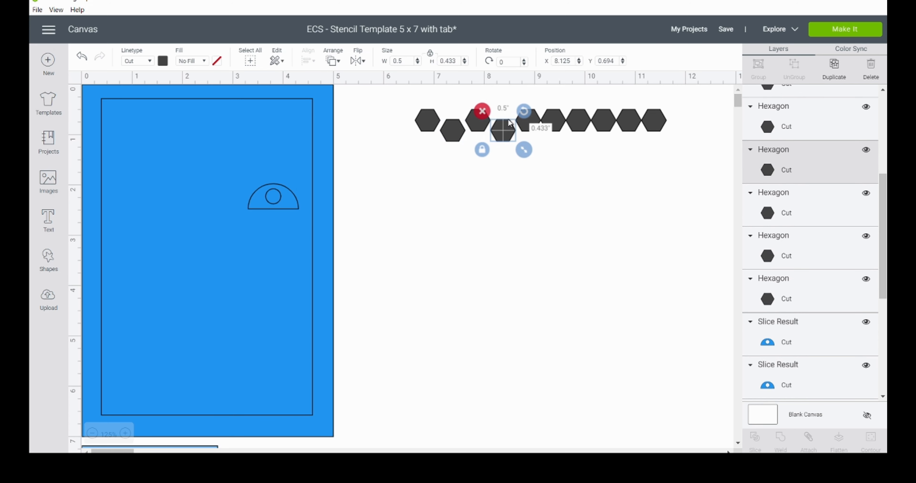
left_click(551, 119)
key("Down")
key("Down")
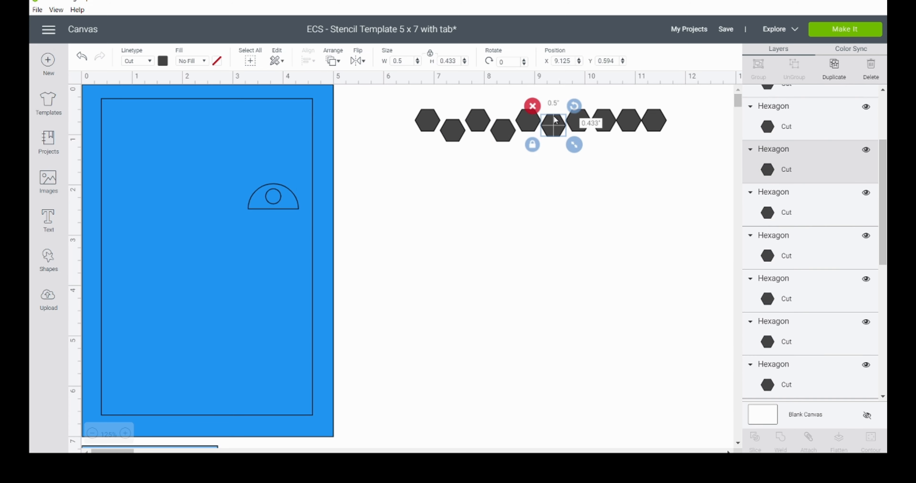
left_click(606, 121)
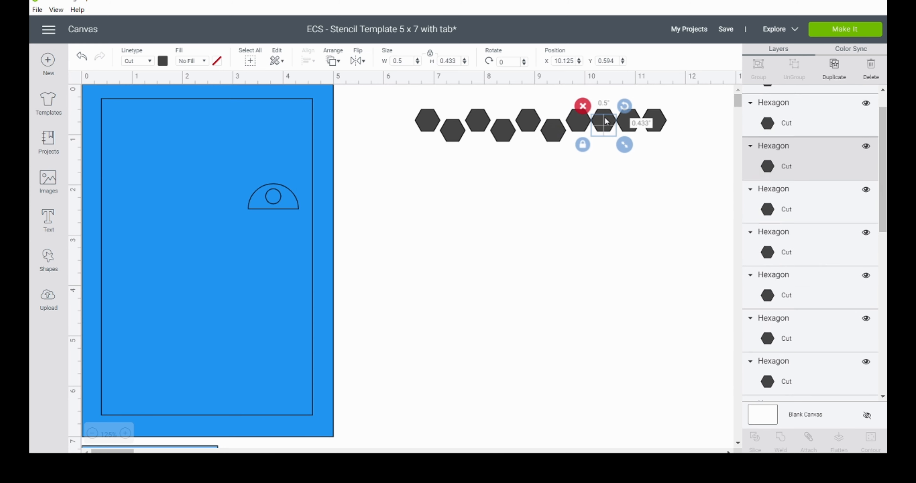
key("Down")
key("Down")
left_click(657, 125)
key("Down")
key("Down")
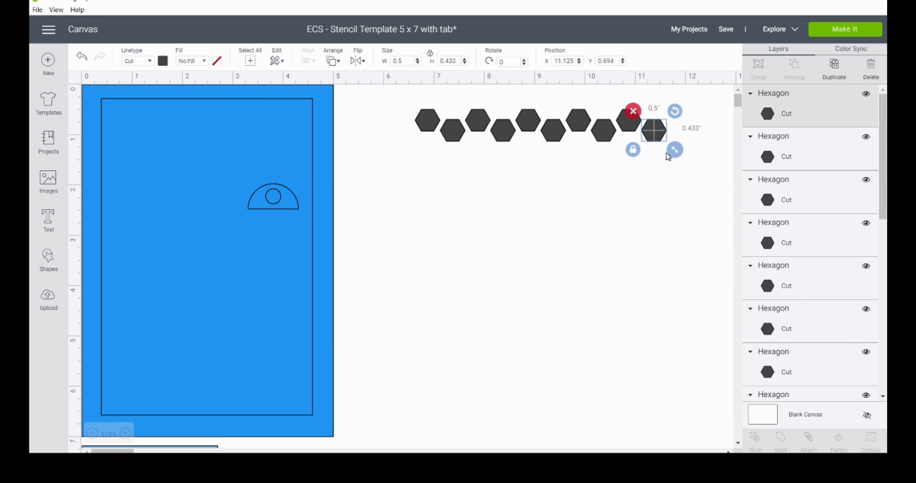
left_click_drag(671, 163, 542, 187)
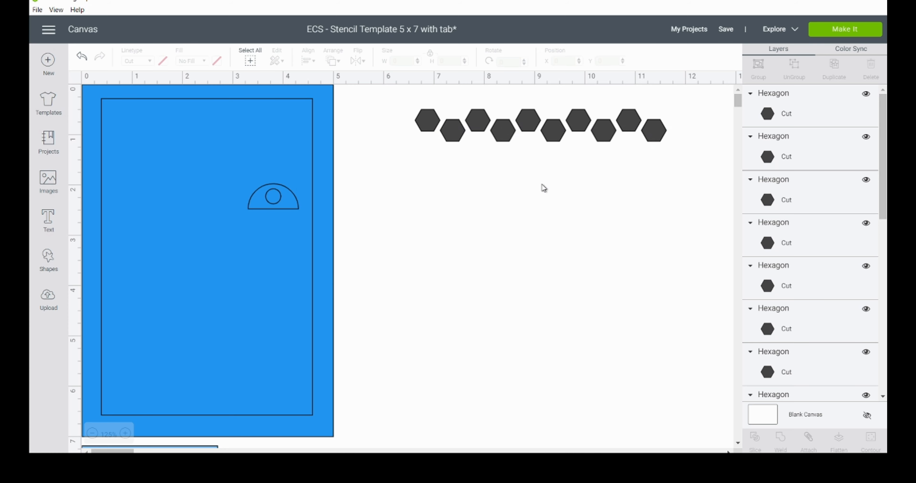
Step: Duplicate the first hexagon of the staggered row and place the copy in front of it at X 6.125, Y 0.694
left_click(428, 123)
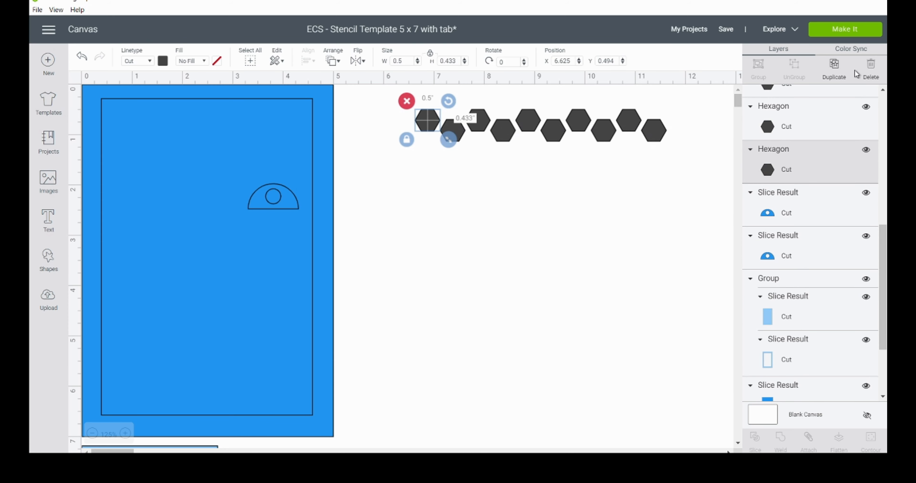
left_click(833, 69)
key("Up")
key("Up")
key("Up")
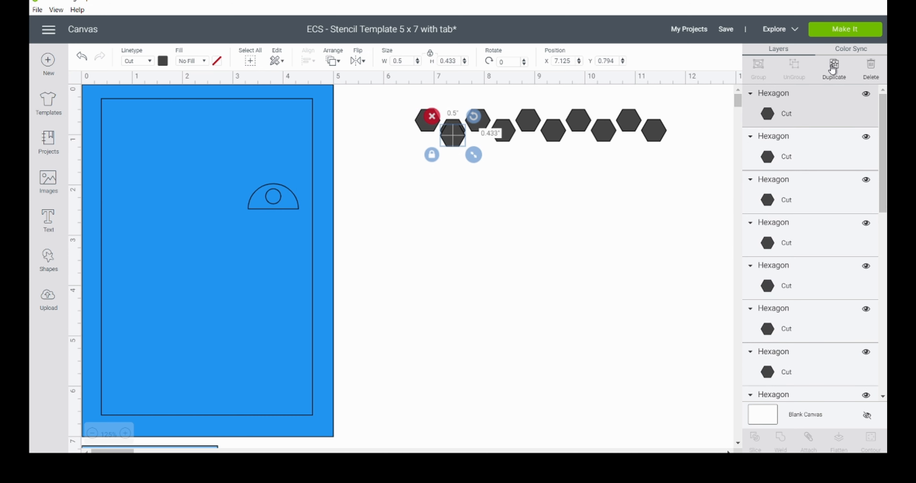
key("Left")
key("Left")
key("Left")
key("Left")
key("Left")
key("Left")
key("Left")
key("Left")
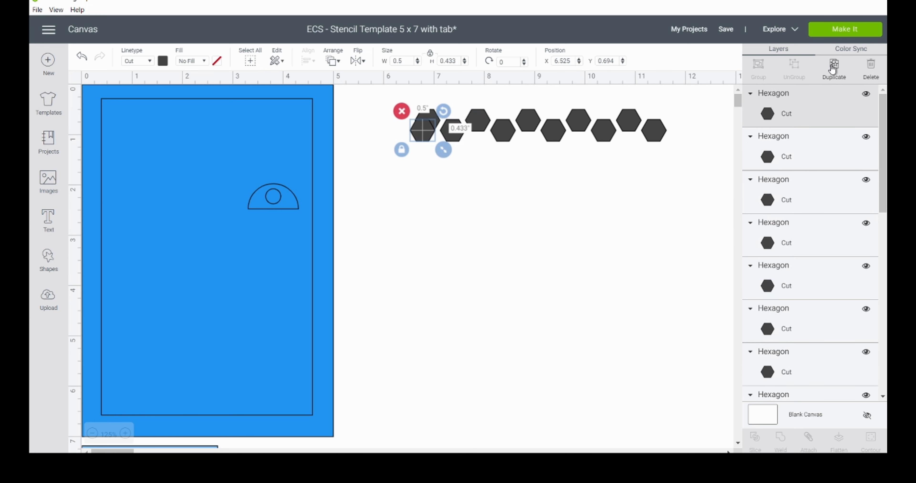
key("Left")
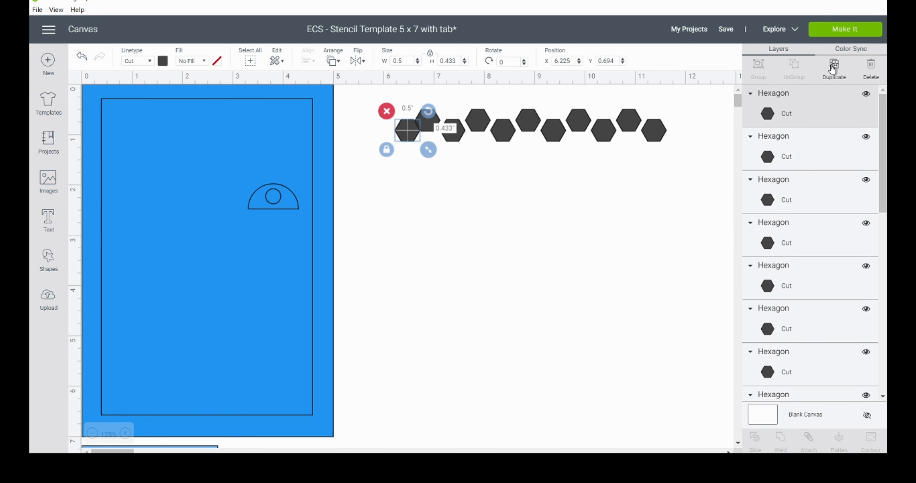
key("Left")
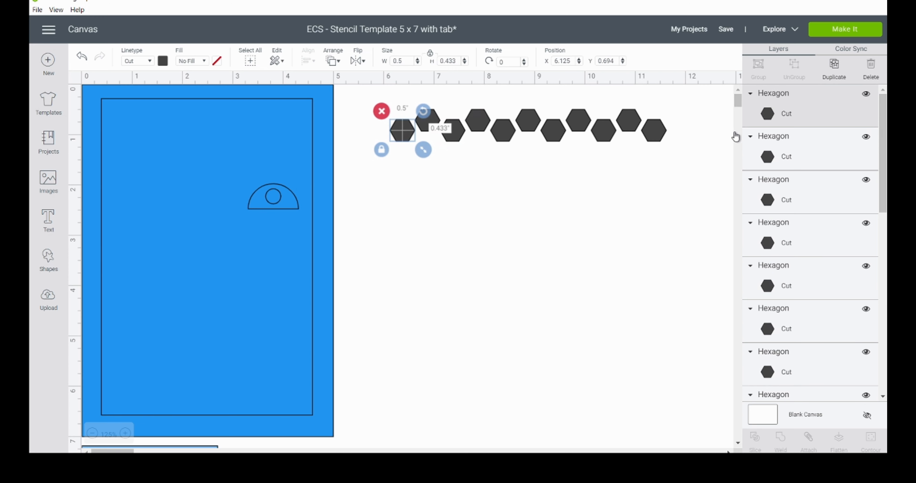
Step: Select all eleven hexagons of the staggered row and group them
left_click(380, 96)
left_click_drag(378, 92, 675, 155)
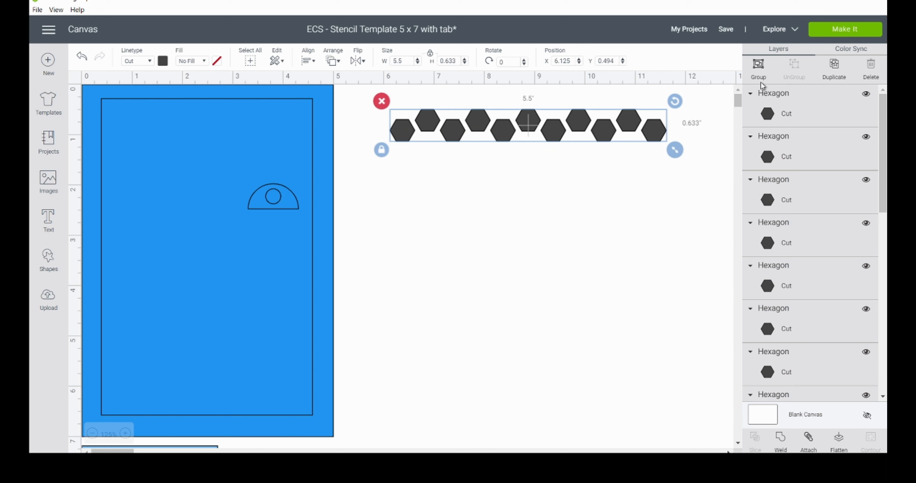
left_click(759, 67)
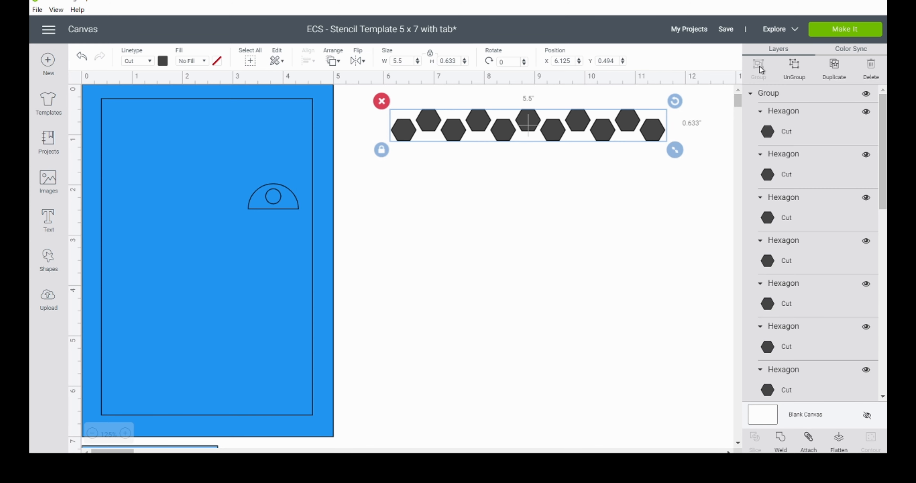
Step: Duplicate the grouped hexagon row and place the copy directly beneath it at X 6.125, Y 0.994
left_click(835, 67)
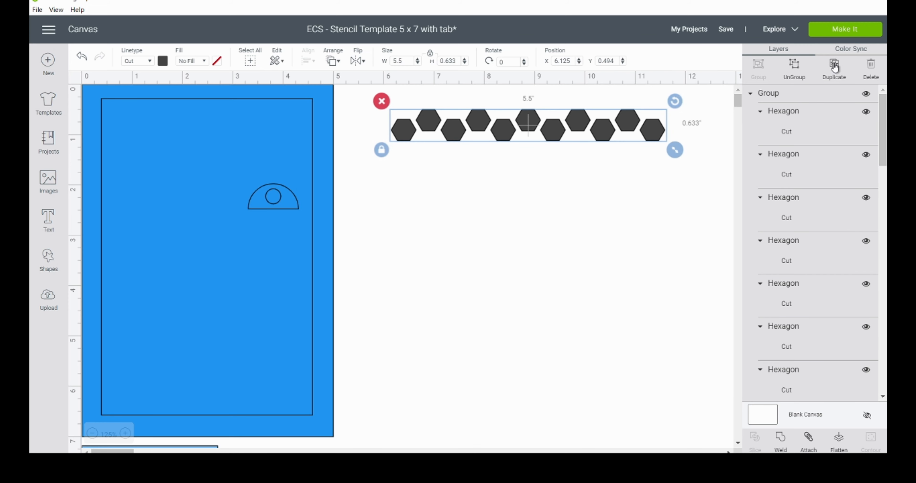
key("Left")
key("Left")
key("Left")
key("Left")
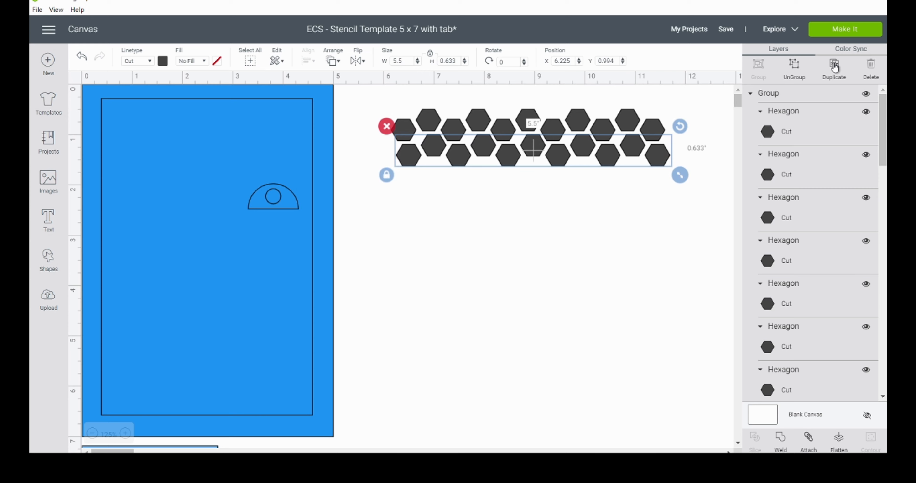
key("Left")
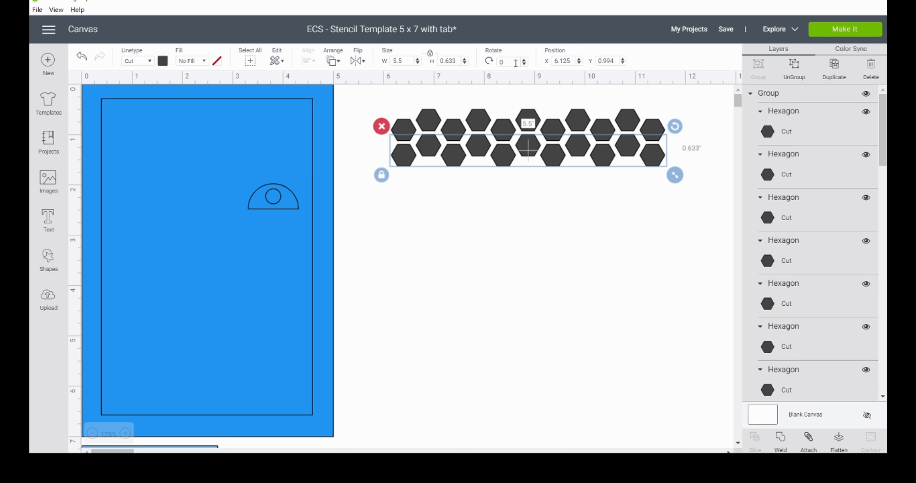
Step: Duplicate the second hexagon row and place the copy as a third row at X 6.125, Y 1.494
left_click(834, 68)
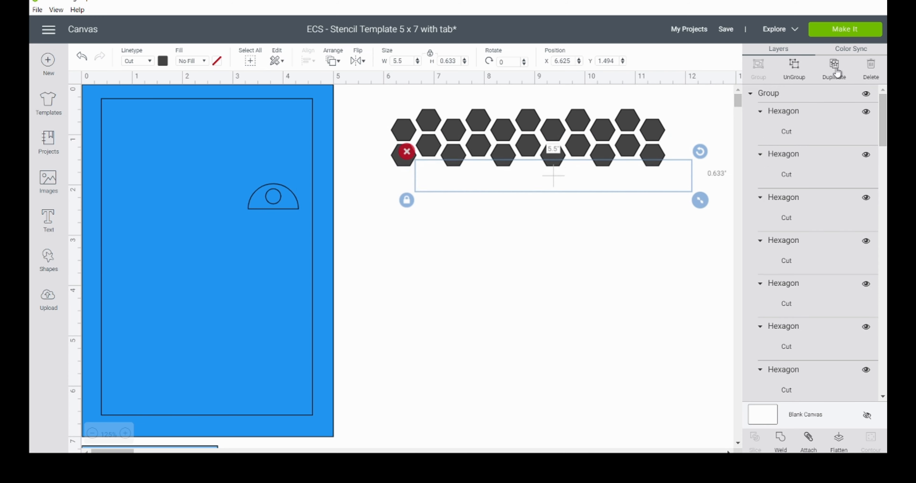
key("Down")
key("Down")
key("Down")
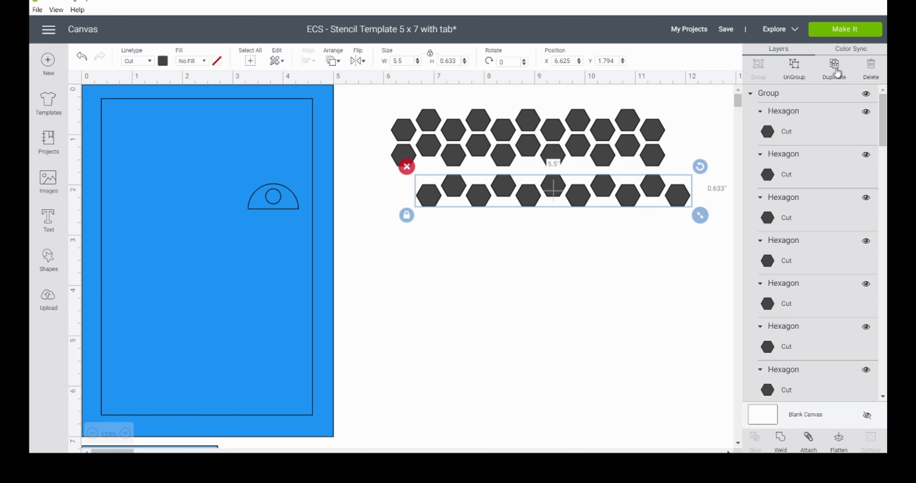
key("Up")
key("Up")
key("Up")
key("Left")
key("Left")
key("Left")
key("Left")
key("Left")
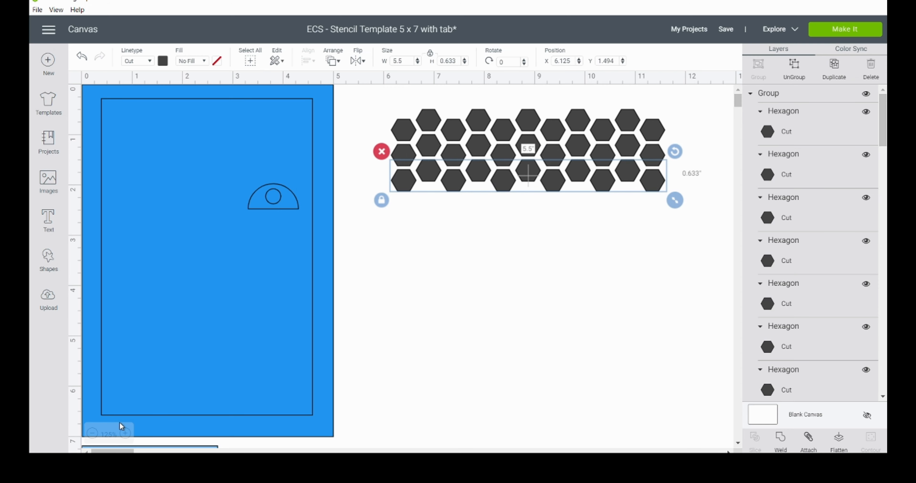
Step: Inspect the spacing between the three hexagon rows up close and ungroup the first row
left_click(125, 433)
left_click(125, 433)
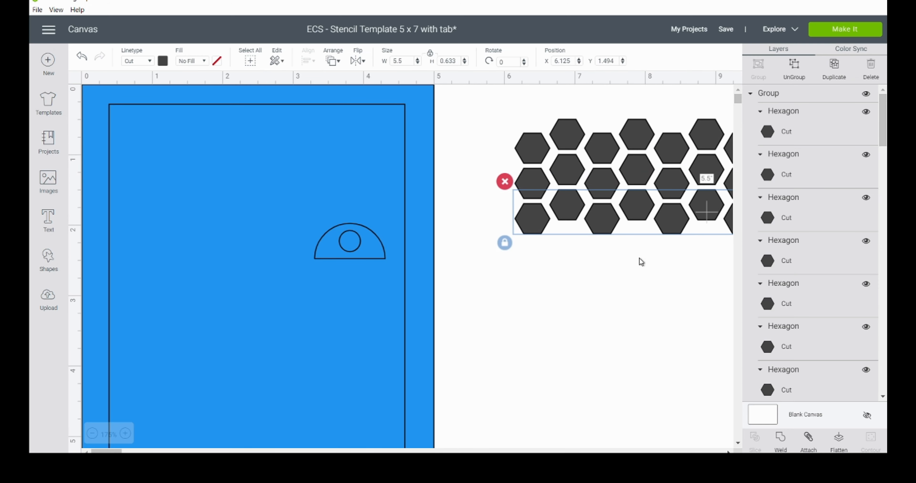
left_click(602, 194)
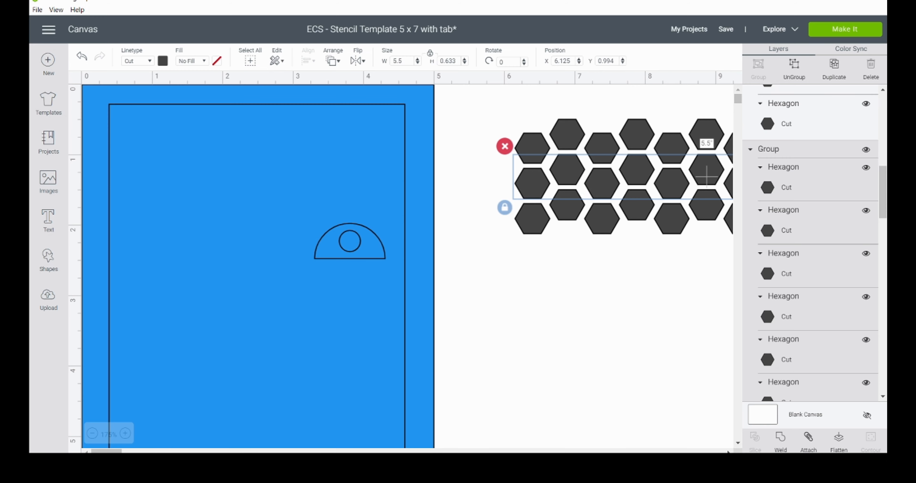
scroll(164, 444, "right", 6)
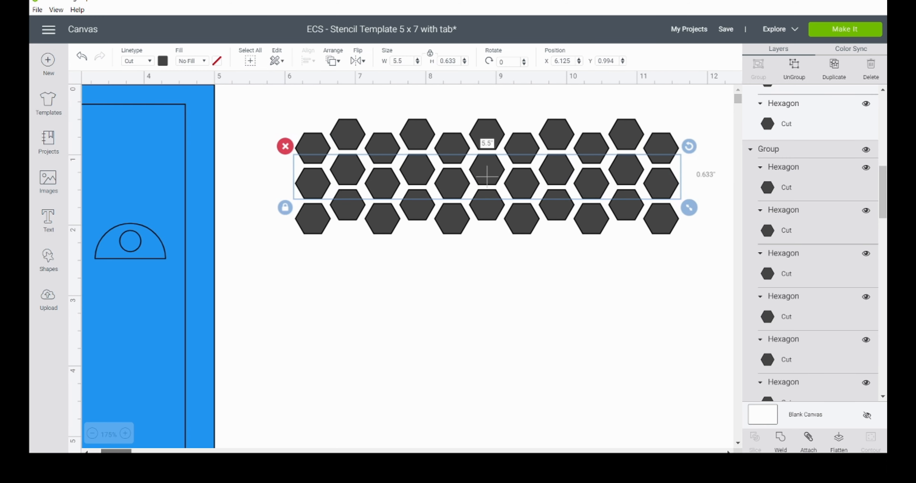
left_click(390, 404)
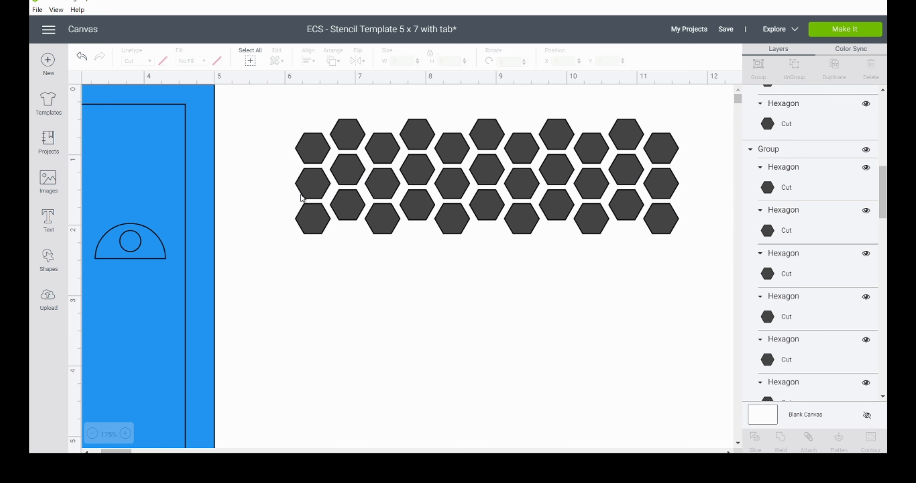
left_click(312, 151)
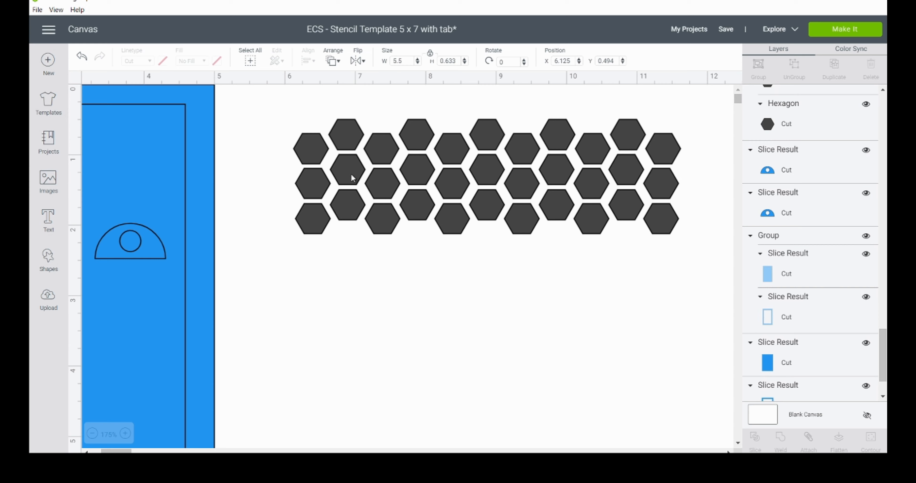
Step: Try the middle hexagon row one nudge lower at Y 1.094 and return it to Y 0.994
left_click_drag(278, 177, 693, 182)
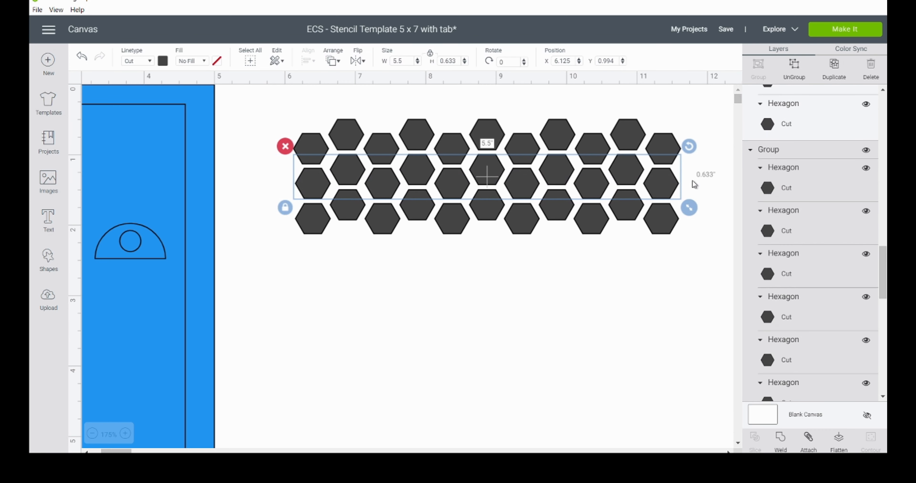
key("Down")
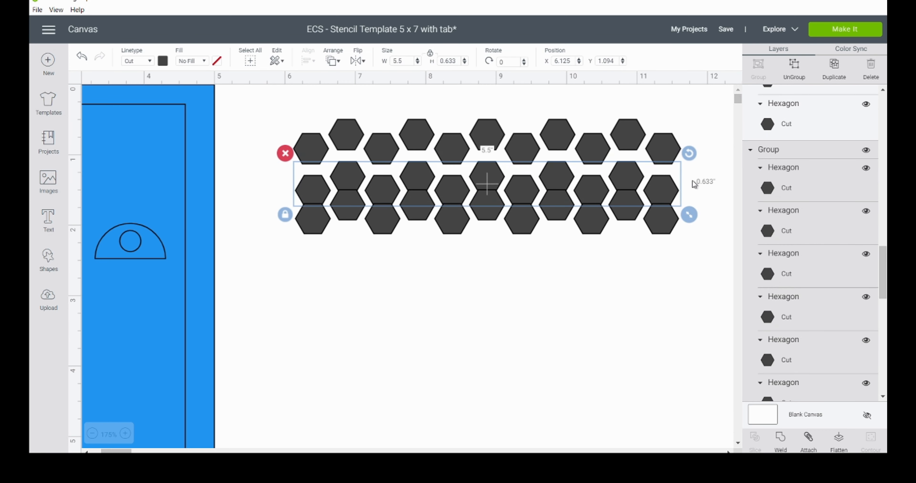
key("Up")
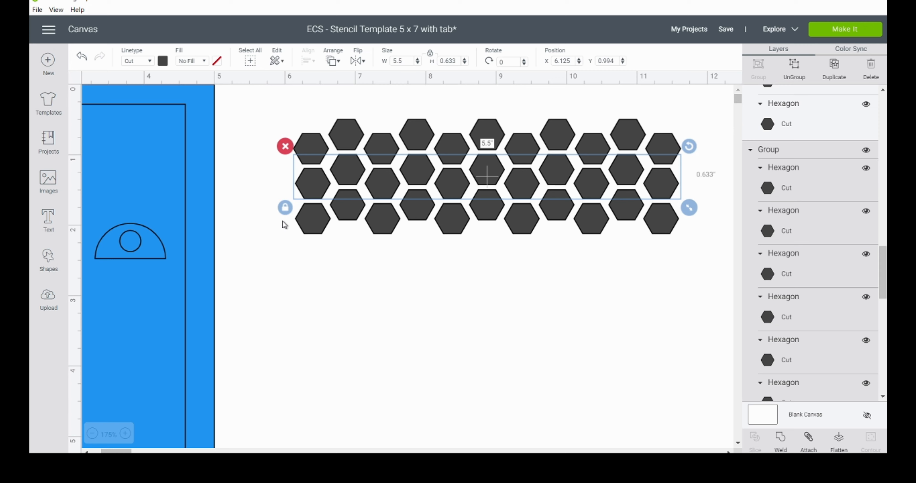
key("Down")
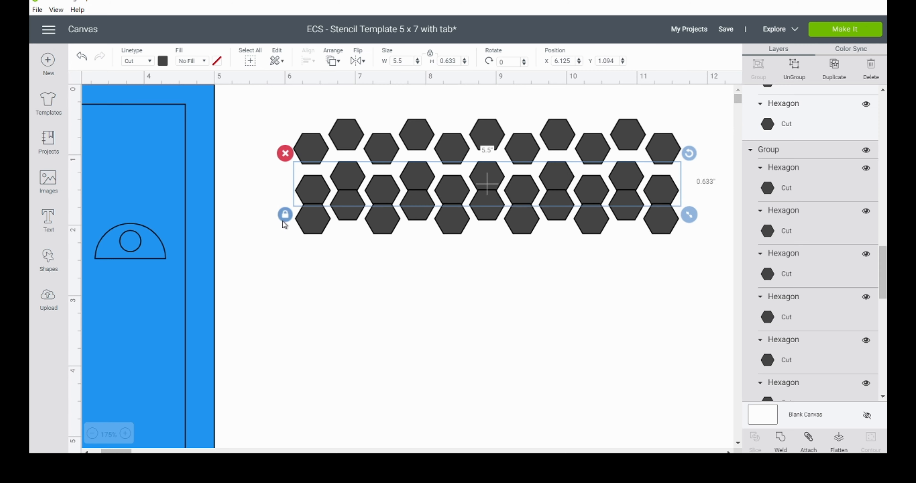
key("Up")
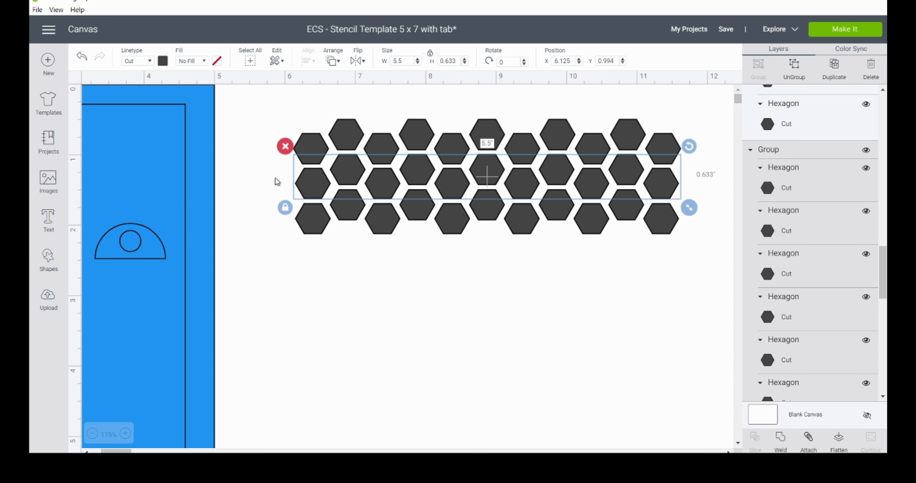
Step: Delete the second and third hexagon rows, keeping only the ungrouped first row
key("Delete")
left_click(305, 225)
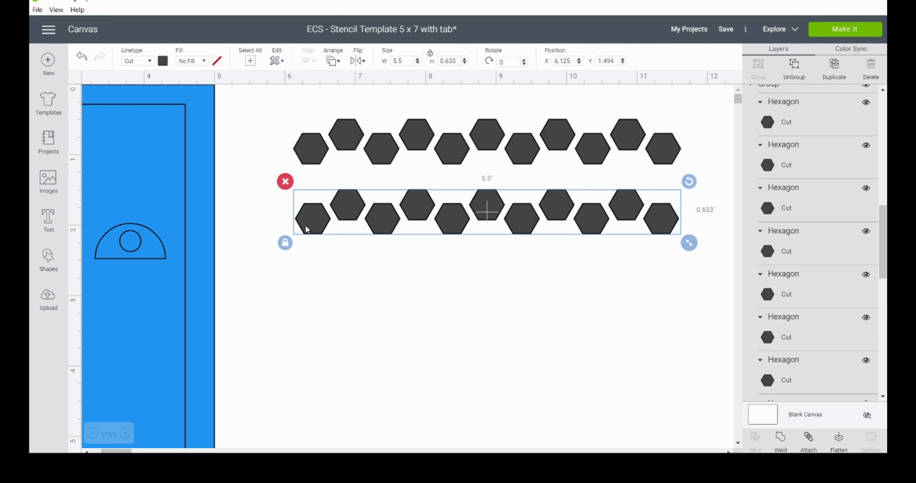
key("Delete")
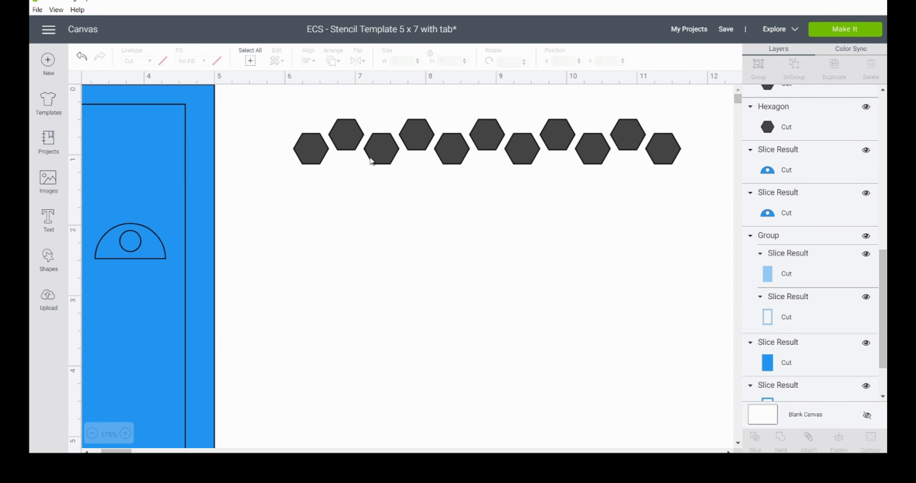
Step: Try deleting the leftmost hexagon of the row and undo the deletion
left_click(306, 145)
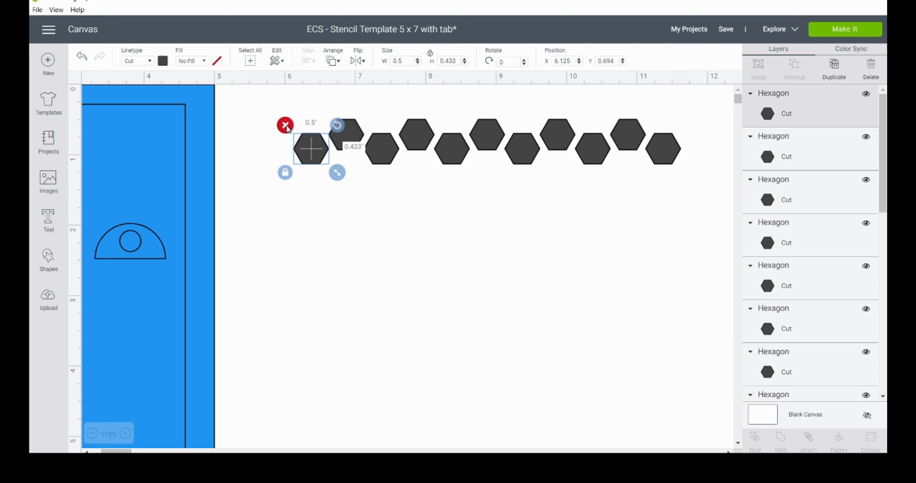
key("Delete")
key("ctrl+z")
Step: Duplicate the eleven ungrouped hexagons and place the copies as a second row at X 6.125, Y 0.994
left_click_drag(277, 100, 684, 191)
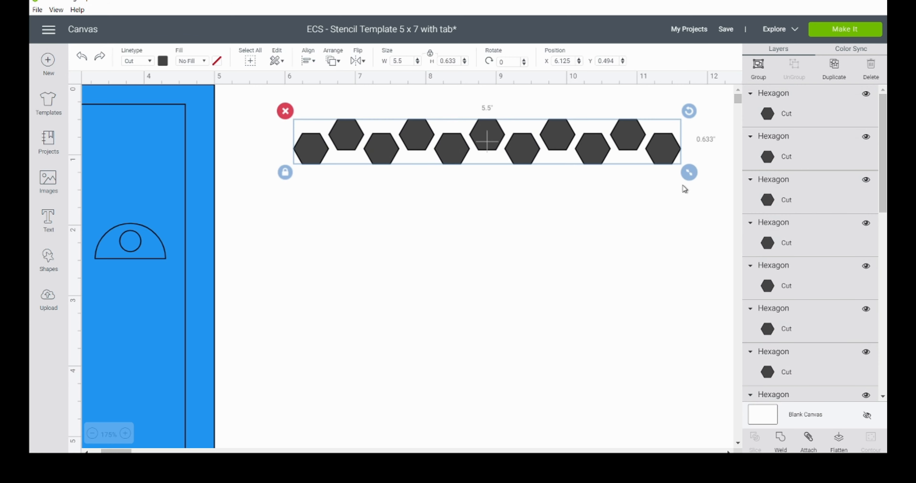
left_click(833, 68)
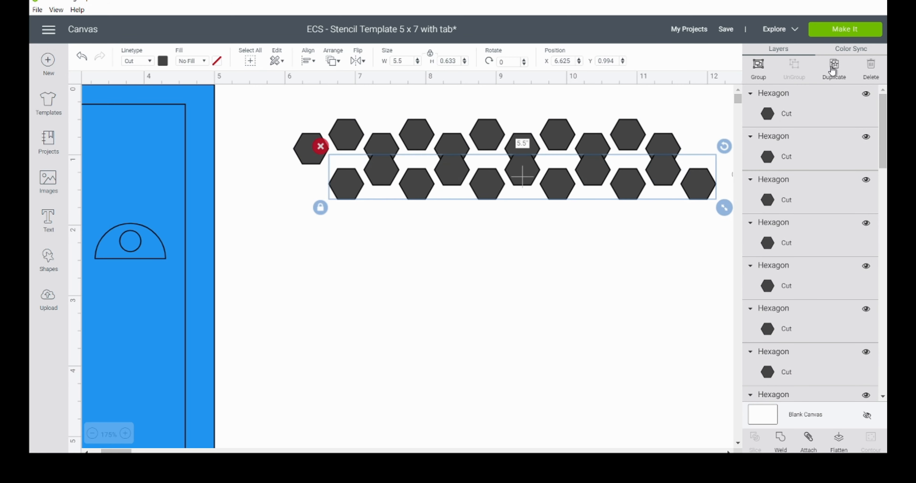
key("Left")
key("Left")
key("Left")
key("Left")
key("Left")
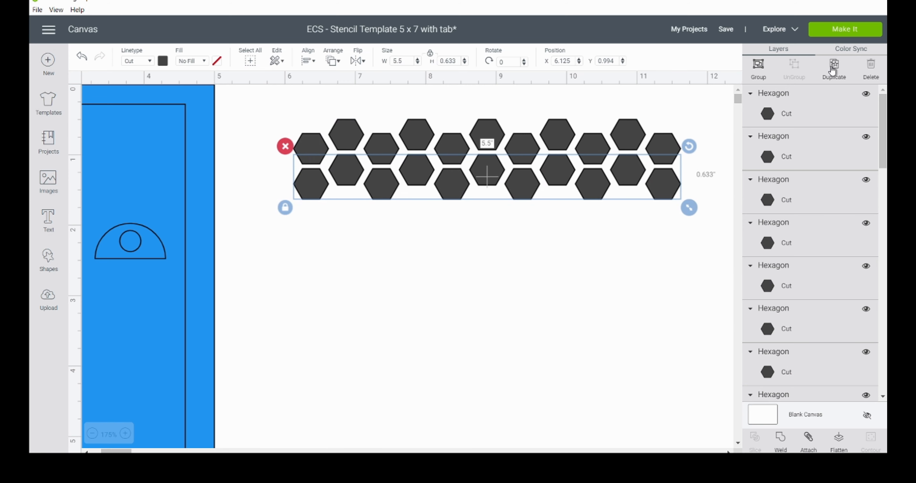
key("Down")
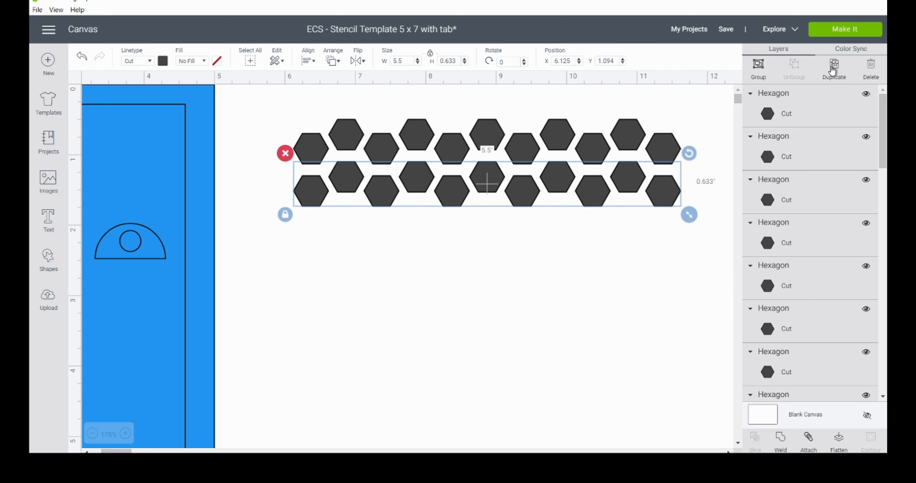
key("Up")
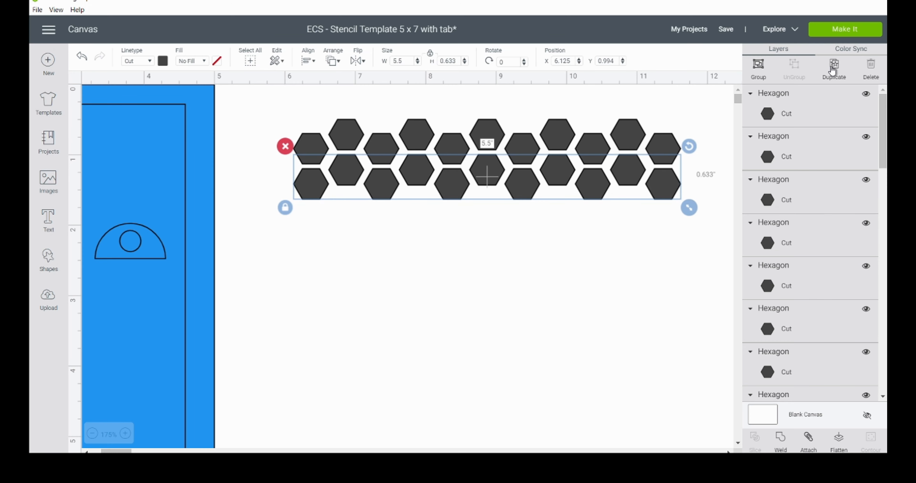
Step: Group the second row of hexagons, and group the first row as a separate group
left_click(759, 69)
left_click(307, 142)
left_click_drag(297, 103, 679, 146)
left_click(759, 69)
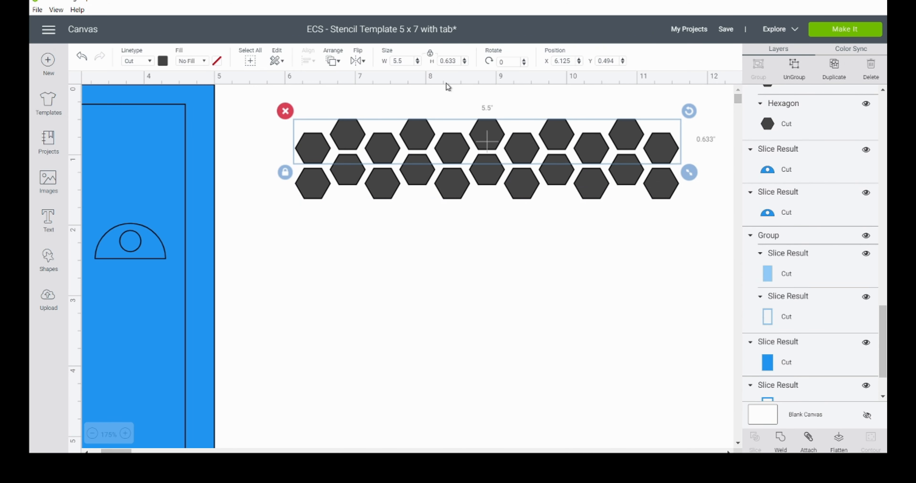
Step: Align the two grouped hexagon rows with Center Horizontally and clear the selection
left_click_drag(266, 104, 677, 204)
left_click(308, 60)
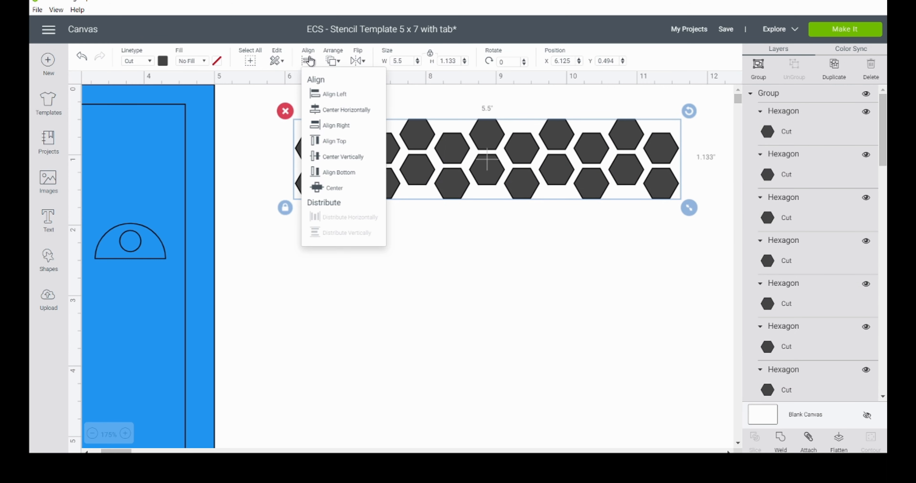
left_click(351, 111)
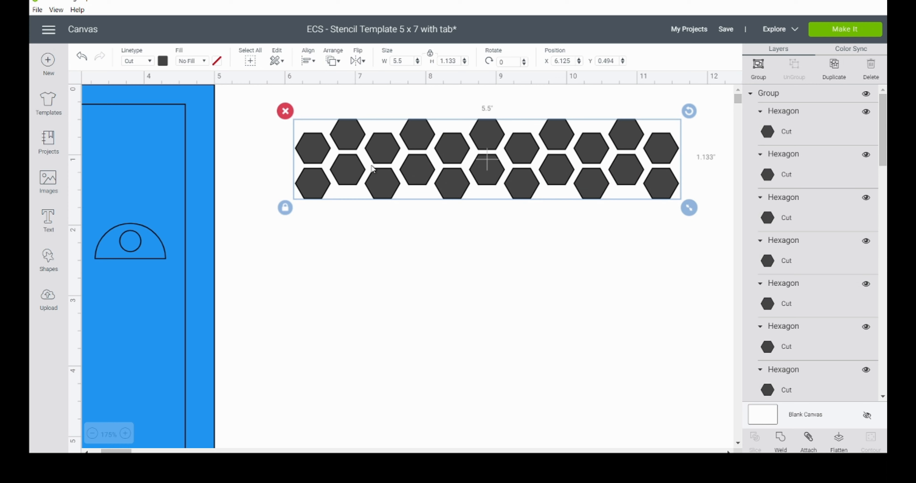
left_click(370, 233)
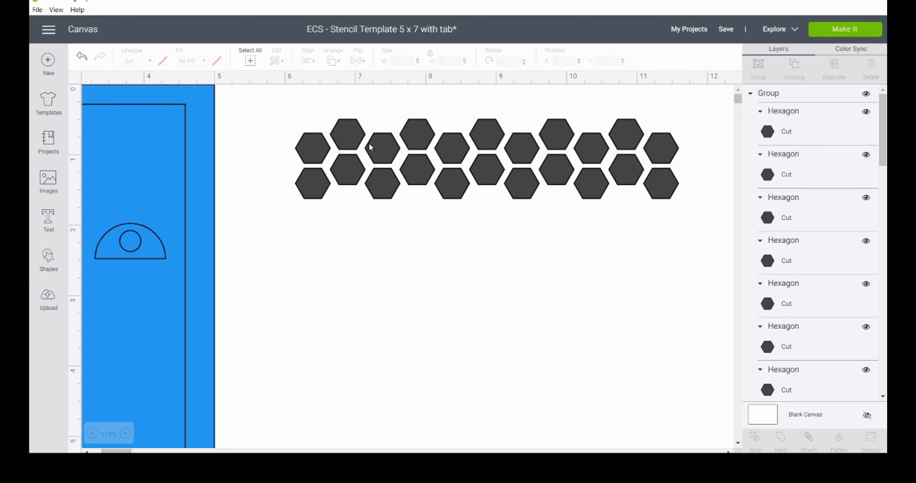
Step: Delete the second hexagon row and ungroup the remaining first row
left_click_drag(277, 179, 683, 195)
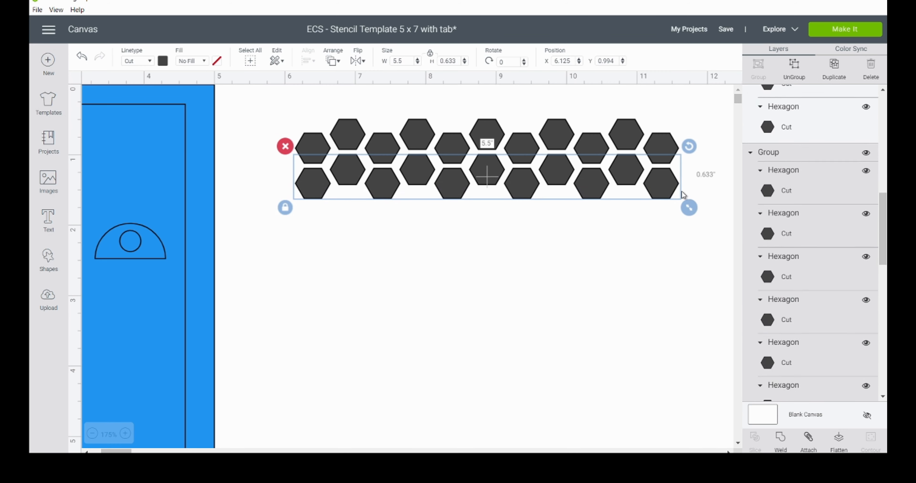
key("Delete")
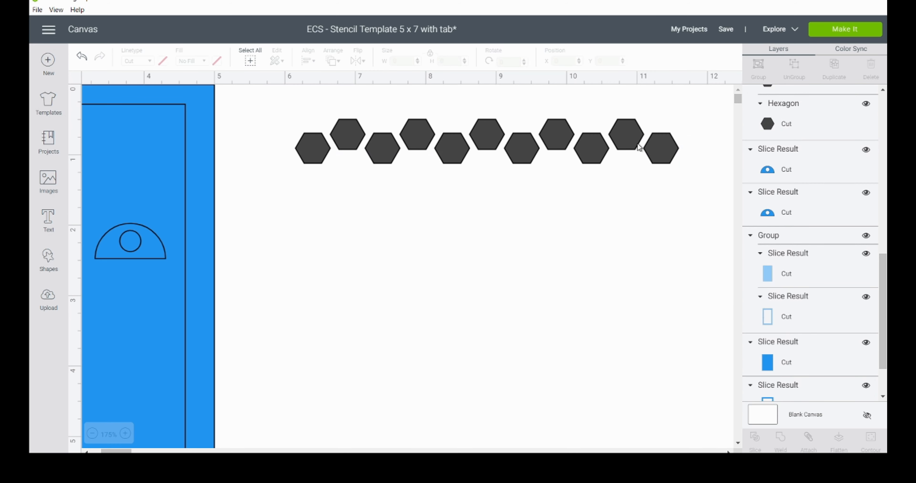
left_click(665, 146)
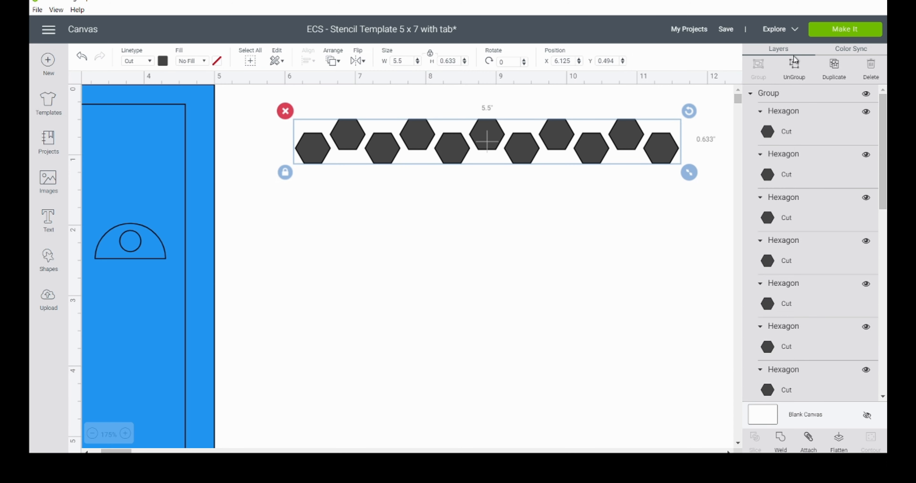
left_click(794, 67)
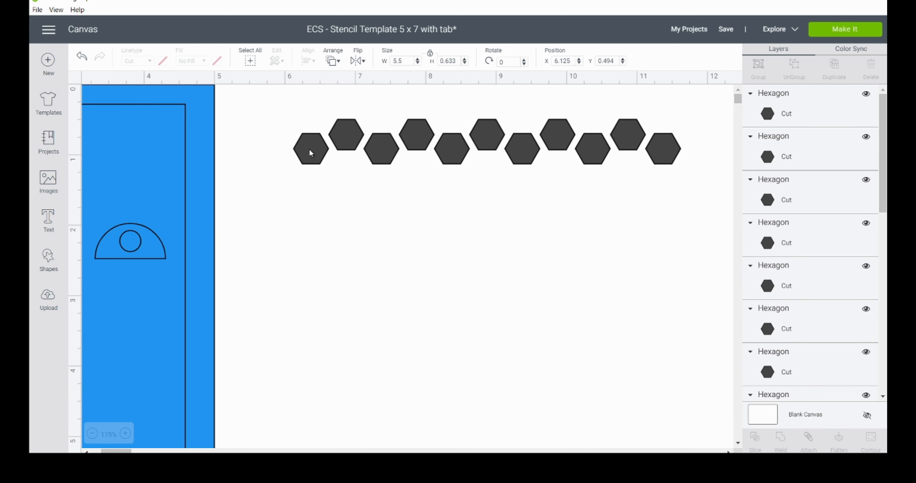
Step: Move each of the six lower hexagons in the row down to Y 0.794
left_click(318, 153)
key("Down")
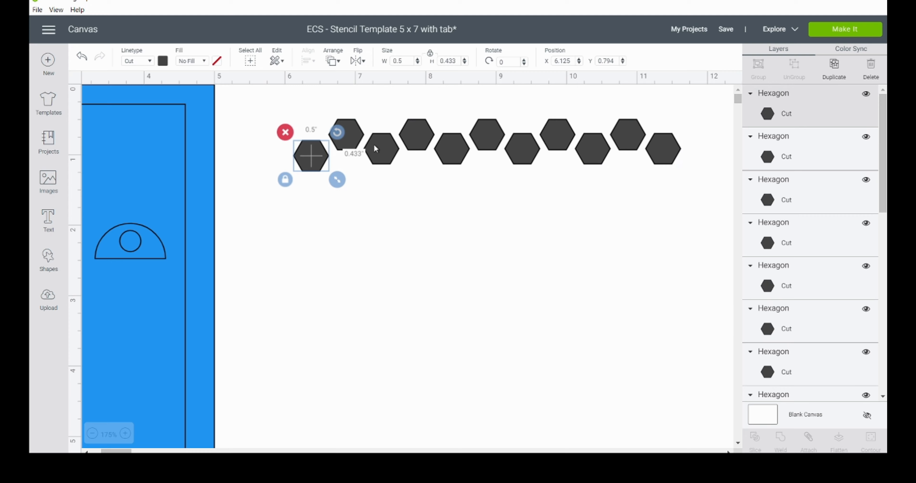
left_click(383, 149)
key("Down")
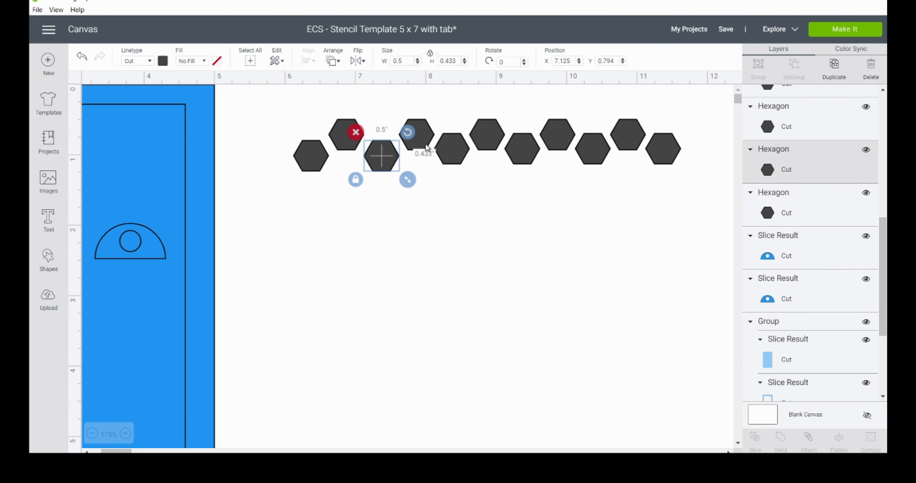
left_click(455, 148)
key("Down")
left_click(525, 149)
key("Down")
left_click(605, 151)
key("Down")
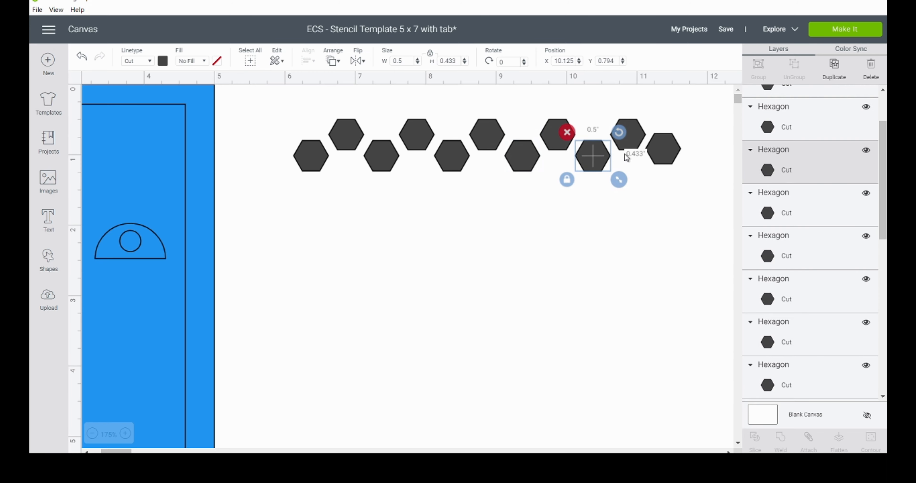
left_click(665, 154)
key("Down")
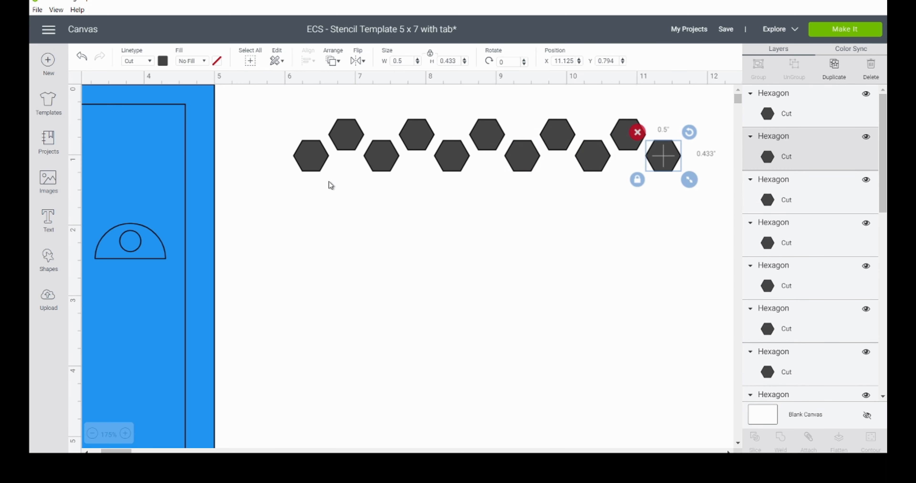
Step: Group the eleven hexagons as one row and place a duplicate beneath it at X 6.125, Y 1.094
left_click_drag(296, 111, 683, 172)
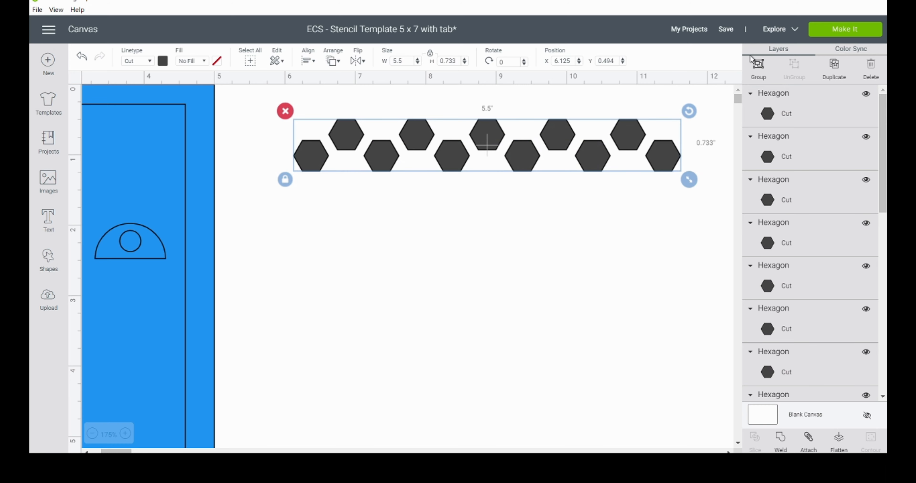
left_click(758, 68)
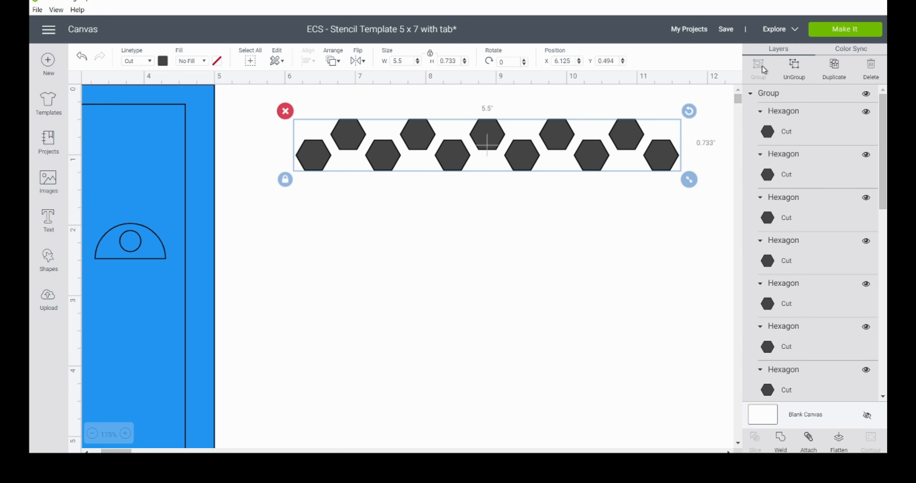
left_click(834, 68)
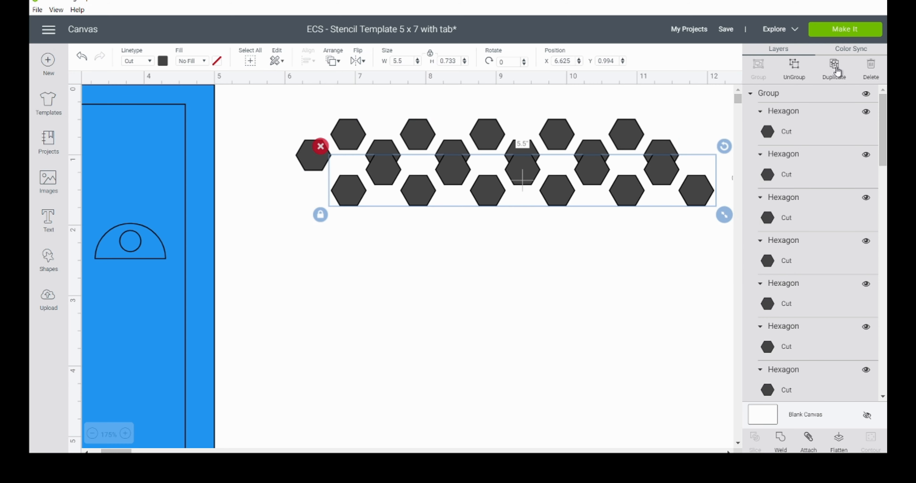
key("Left")
key("Left")
key("Left")
key("Left")
key("Left")
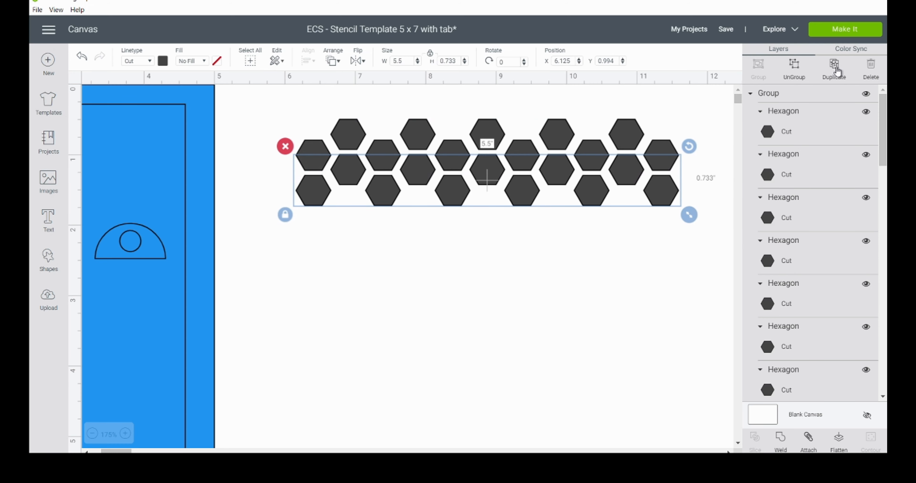
key("Down")
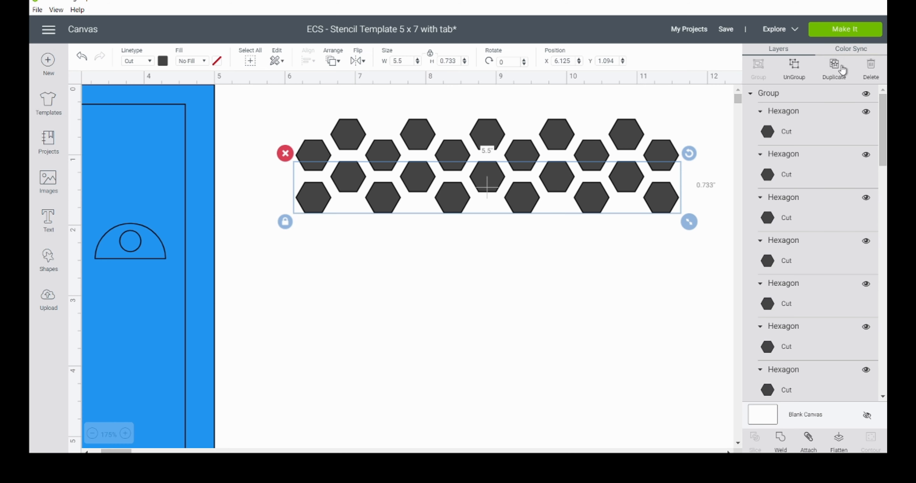
Step: Duplicate the second hexagon row and place the copy as a third row at X 6.125, Y 1.694
left_click(833, 70)
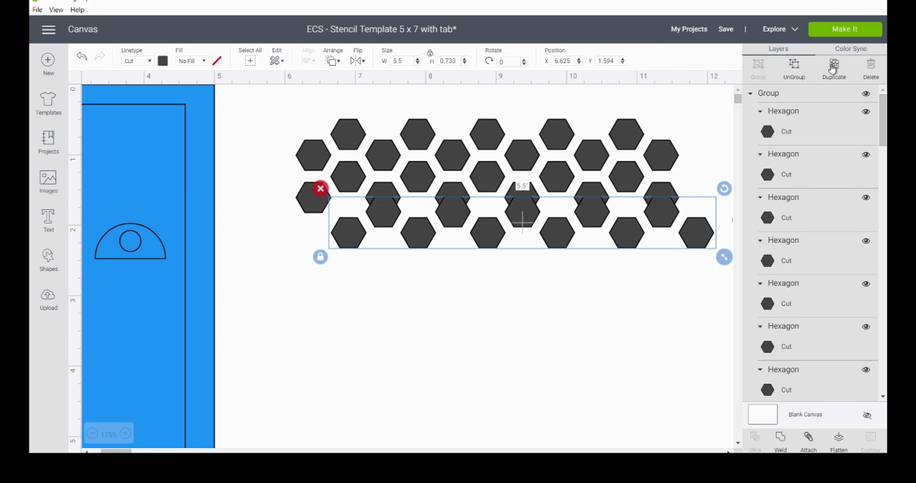
key("Left")
key("Left")
key("Left")
key("Left")
key("Left")
key("Down")
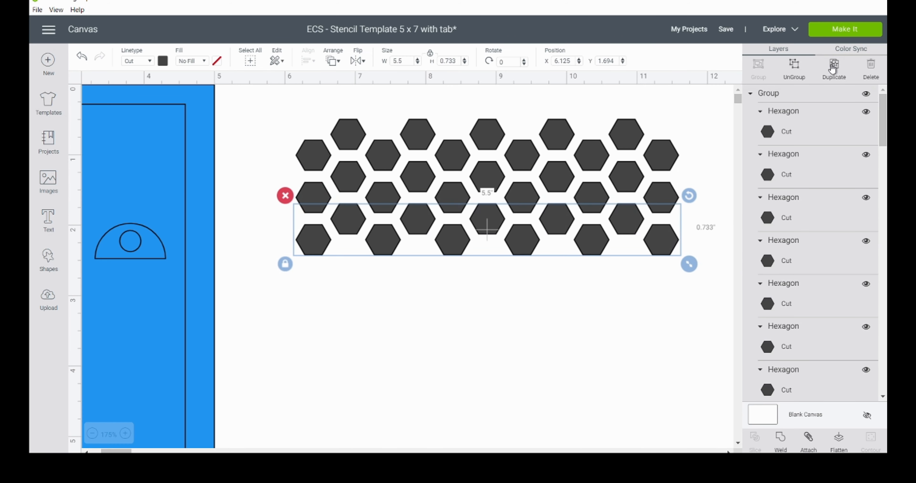
Step: Duplicate the third hexagon row and place the copy as an aligned, evenly spaced fourth row
left_click(833, 68)
key("Left")
key("Left")
key("Left")
key("Left")
key("Left")
key("Down")
Step: Duplicate the fourth hexagon row and place the copy as a fifth row at X 6.125 with the same spacing
left_click(833, 69)
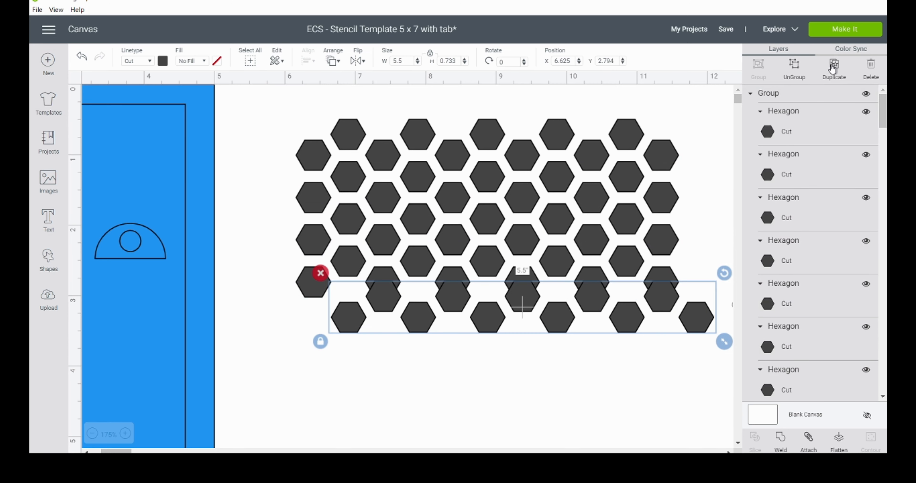
key("Left")
key("Left")
key("Left")
key("Left")
key("Left")
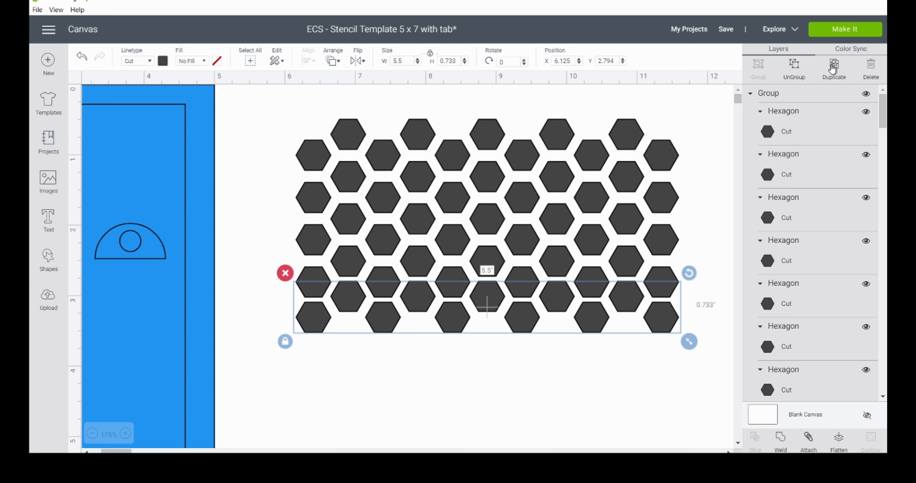
key("Left")
key("Down")
Step: Duplicate the fifth hexagon row and place the copy directly below it as an evenly spaced sixth row
left_click(833, 68)
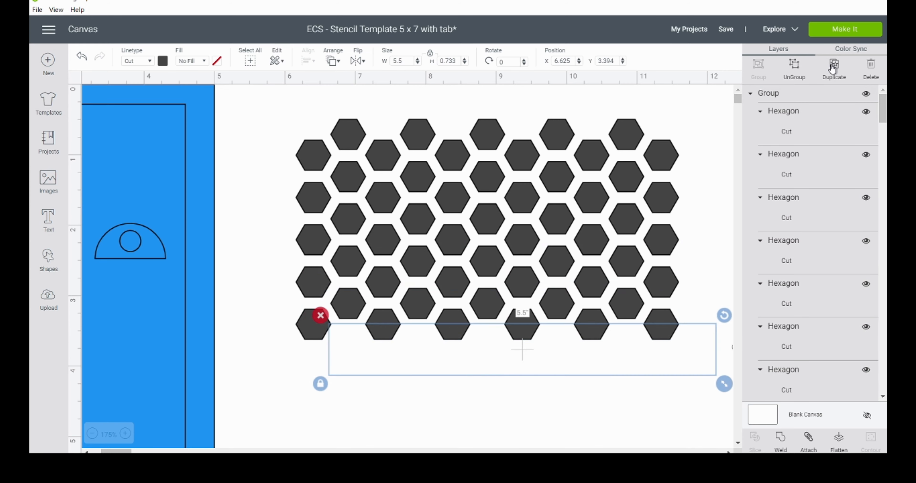
key("Left")
Step: Duplicate the sixth hexagon row and place the copy as a seventh row at X 6.125 with matching spacing
key("Left")
key("Left")
key("Left")
key("Down")
left_click(833, 68)
key("Left")
key("Left")
key("Left")
key("Left")
key("Left")
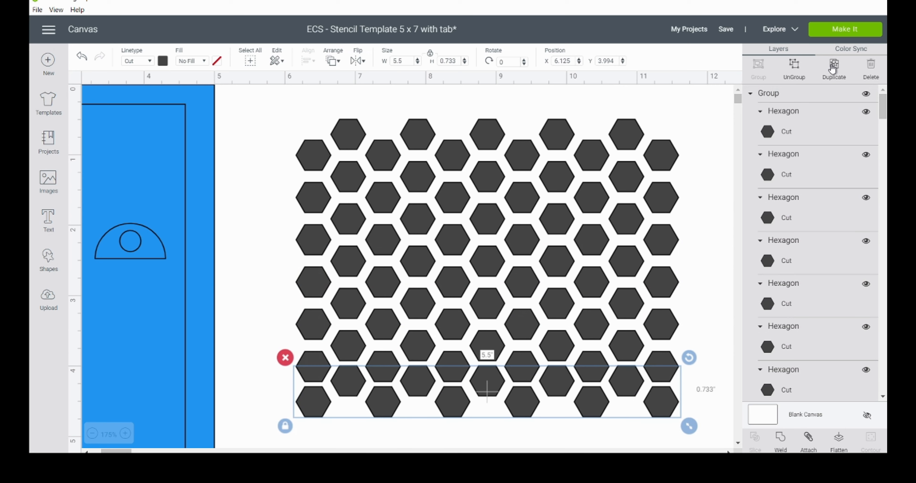
key("Down")
Step: Duplicate the seventh hexagon row and place the copy as an eighth row at X 6.125, Y 4.694
left_click(833, 68)
key("Left")
key("Left")
key("Left")
key("Left")
key("Left")
key("Down")
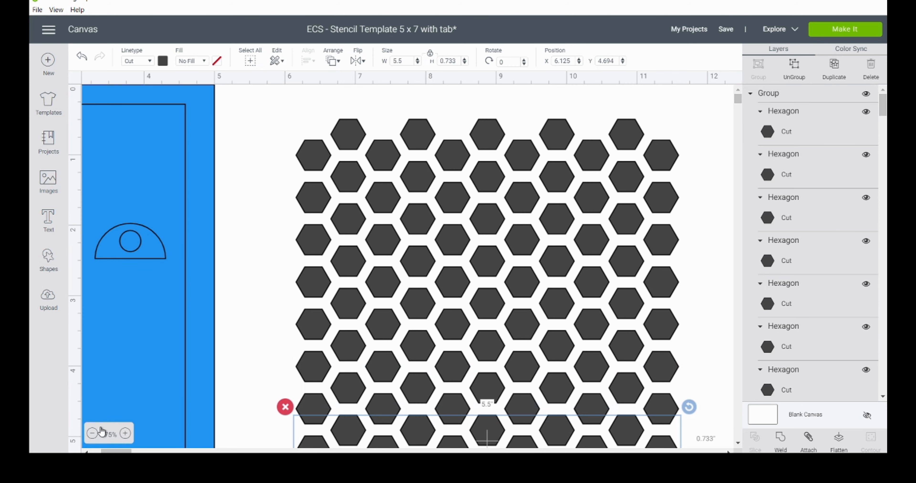
Step: Compare the hexagon rows' coverage with the inner blue panel by moving the panel over them and back to the template
left_click(93, 434)
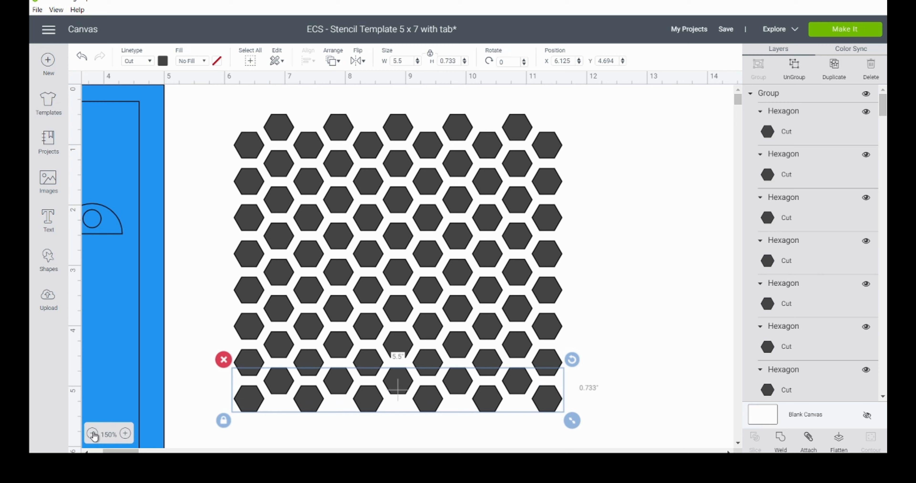
left_click(93, 434)
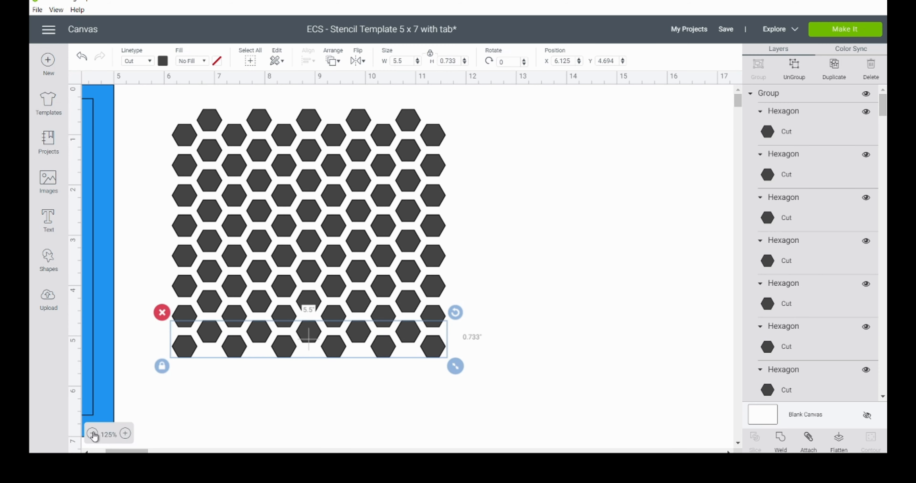
left_click_drag(140, 452, 127, 452)
left_click_drag(172, 320, 485, 324)
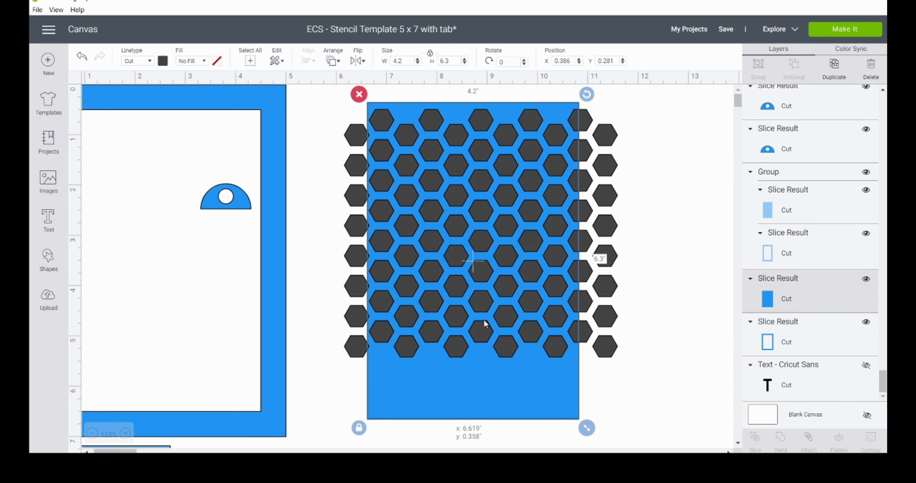
left_click_drag(486, 324, 156, 320)
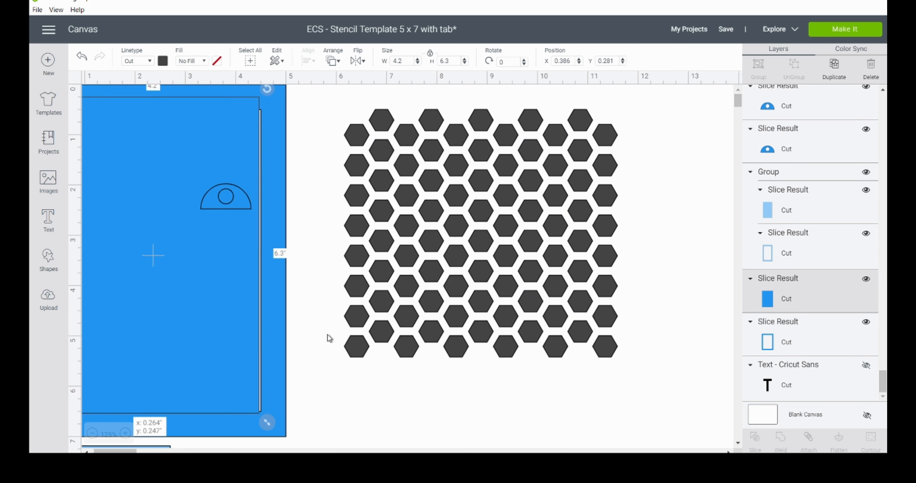
Step: Add evenly spaced ninth and tenth hexagon rows by duplication, placing the tenth at X 6.125, Y 5.894
left_click(612, 351)
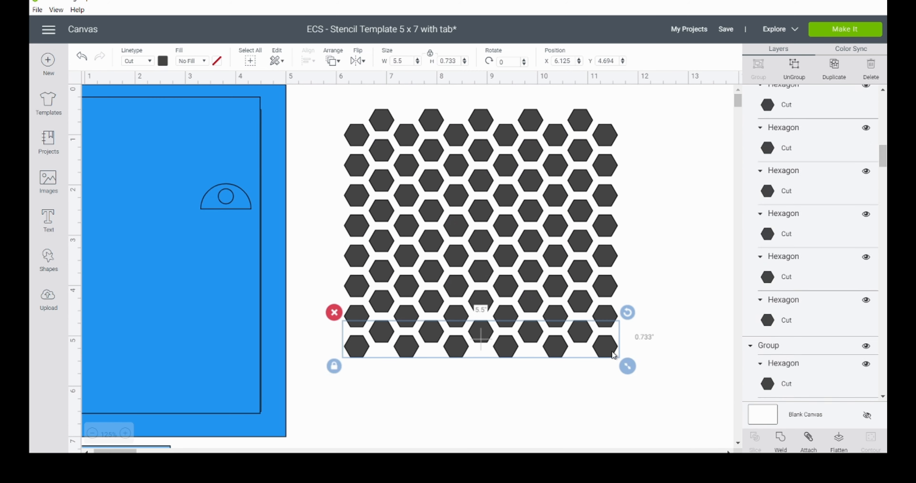
left_click(835, 67)
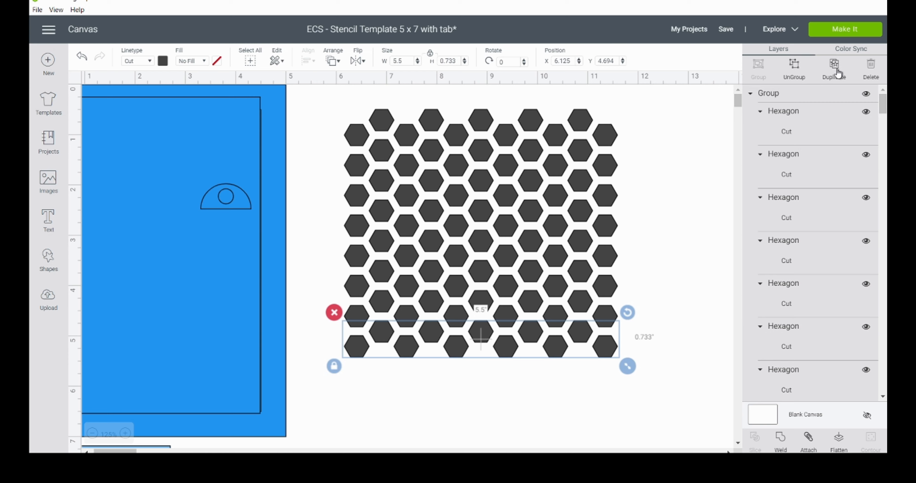
key("Left")
key("Left")
key("Left")
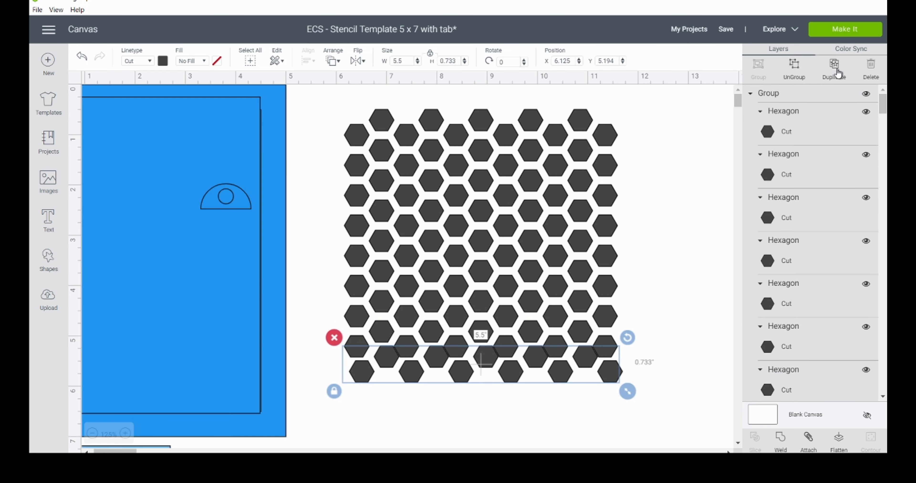
key("Down")
key("Down")
key("Down")
key("Down")
key("Down")
key("Down")
key("Down")
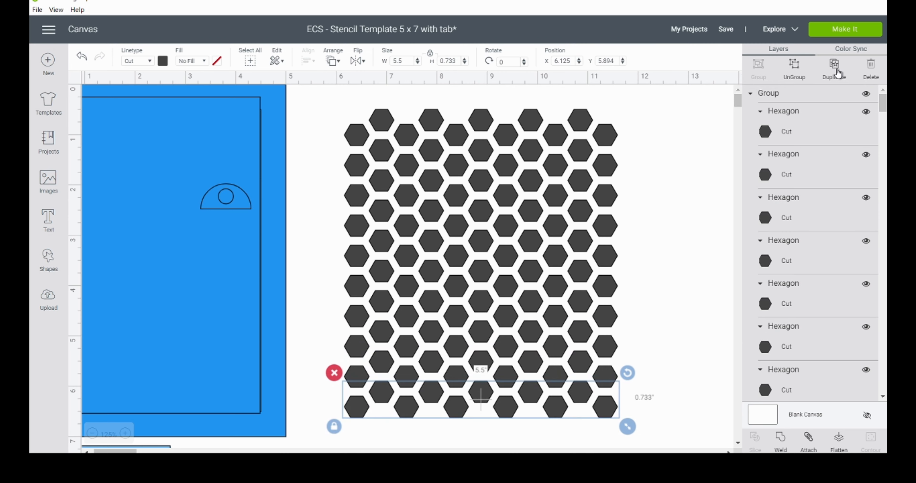
Step: Recheck the pattern against the blue panel and place a duplicate of the tenth row as an eleventh at X 6.125, Y 6.494
left_click_drag(249, 287, 214, 289)
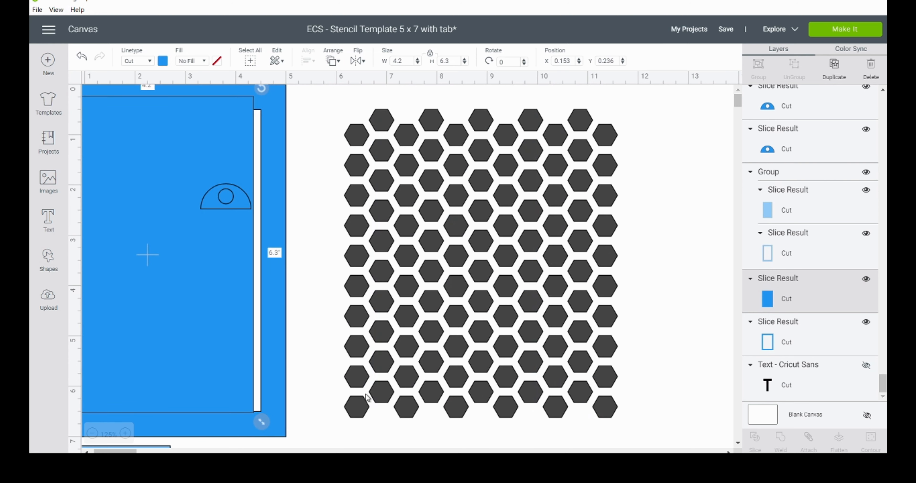
left_click(356, 410)
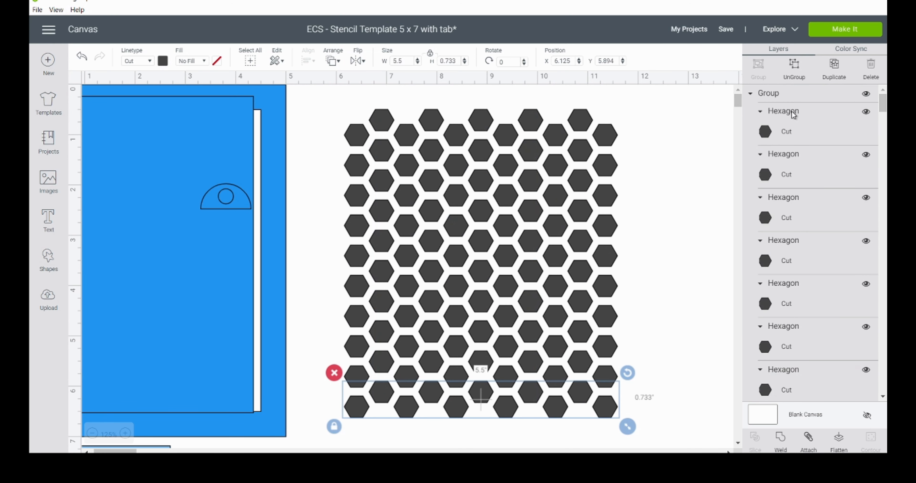
left_click(835, 72)
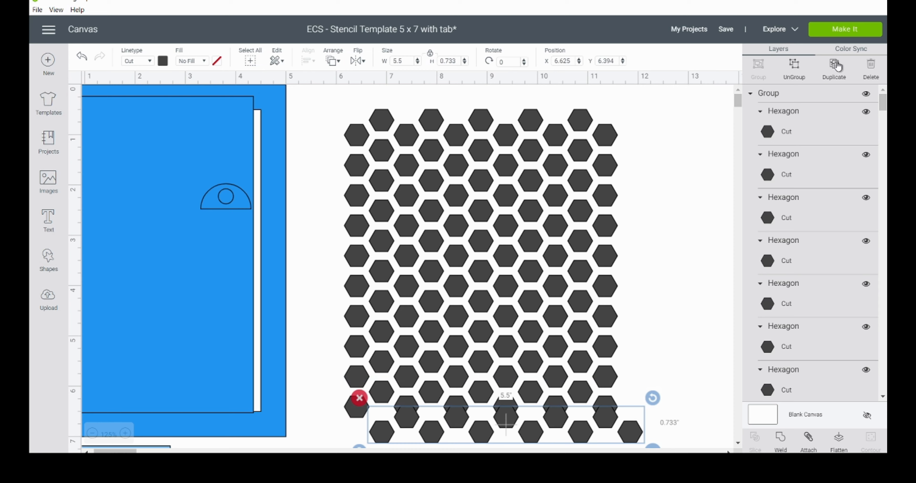
key("Left")
key("Left")
key("Left")
key("Left")
key("Left")
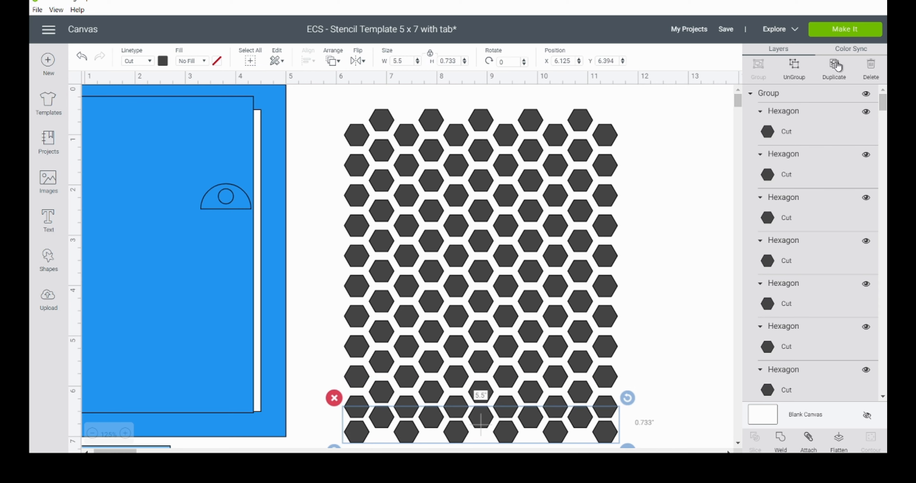
key("Down")
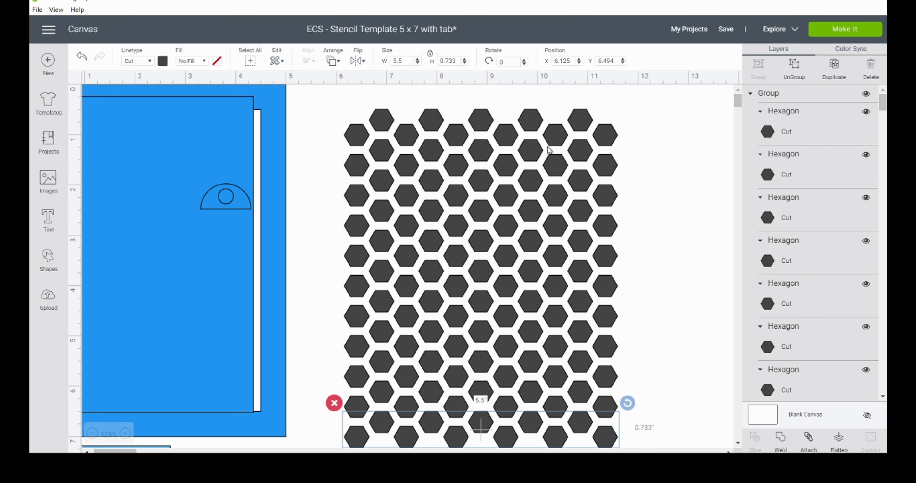
Step: Select all eleven hexagon rows and weld them into a single pattern shape
left_click(92, 433)
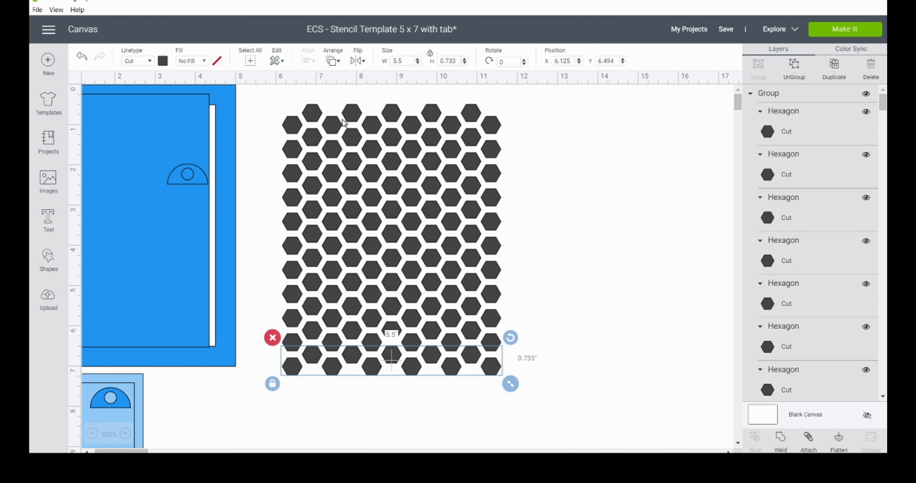
left_click_drag(269, 93, 572, 403)
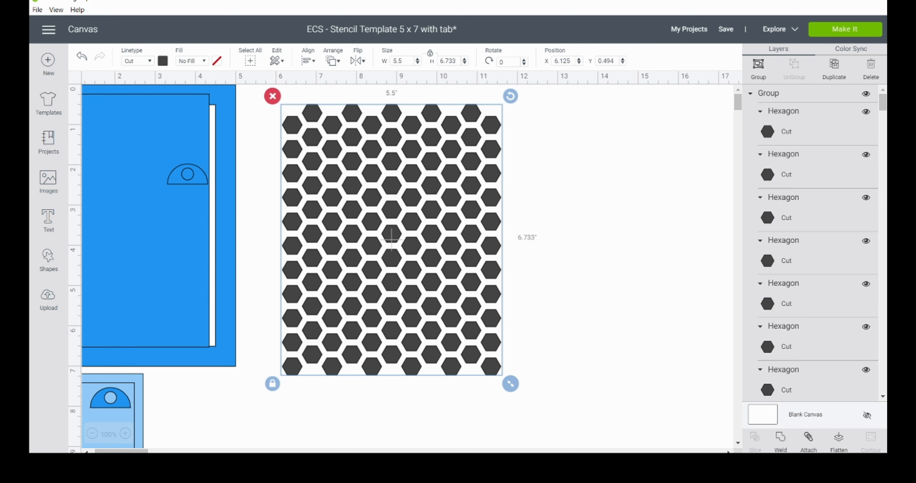
left_click(780, 441)
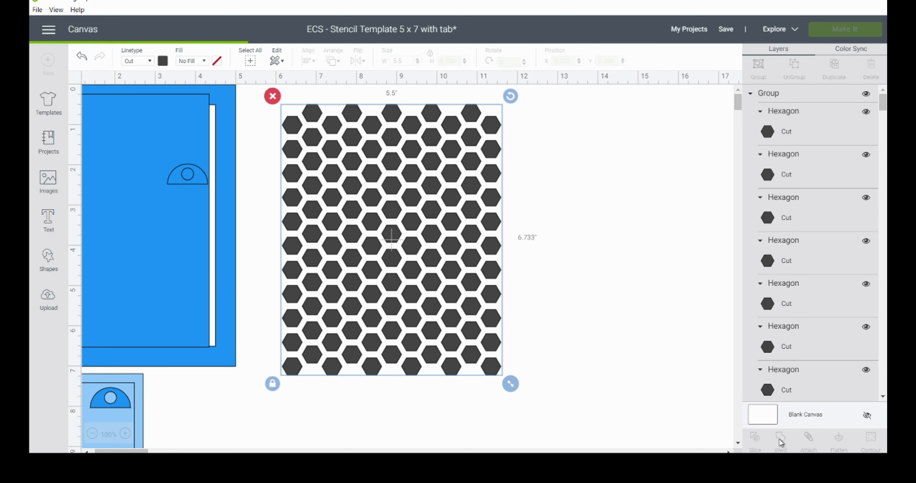
Step: Fit the inner panel back into the template, then duplicate the full template and place the copy beyond the hexagons at about X 13.917, Y 0.458
mouse_move(159, 246)
left_mouse_down()
mouse_move(303, 269)
mouse_move(432, 270)
mouse_move(164, 250)
left_mouse_up()
left_click_drag(255, 250, 172, 166)
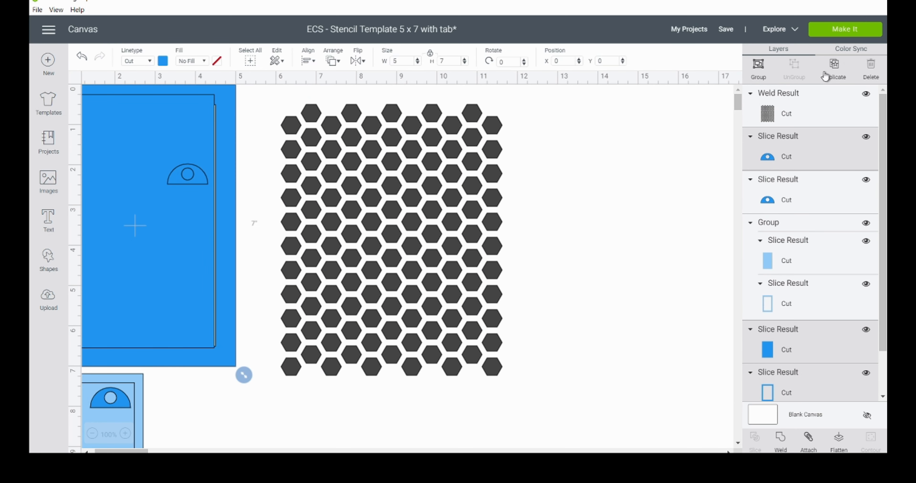
left_click(832, 68)
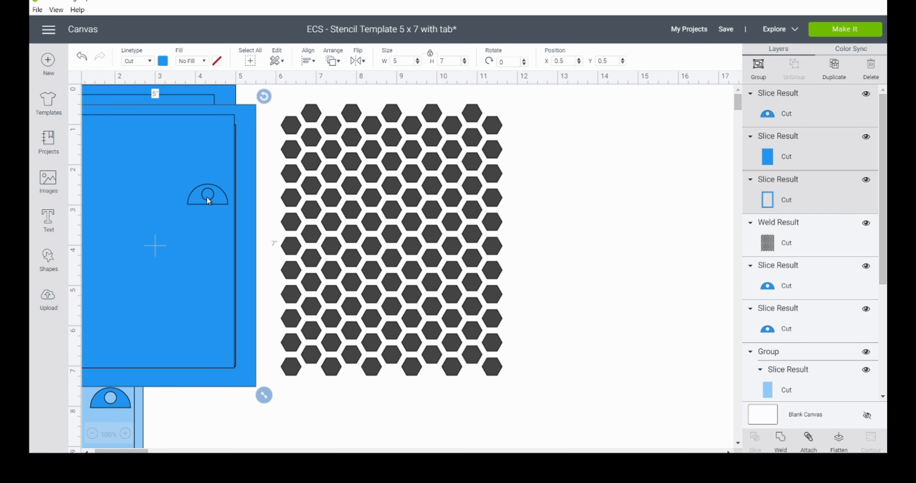
left_click_drag(162, 205, 705, 207)
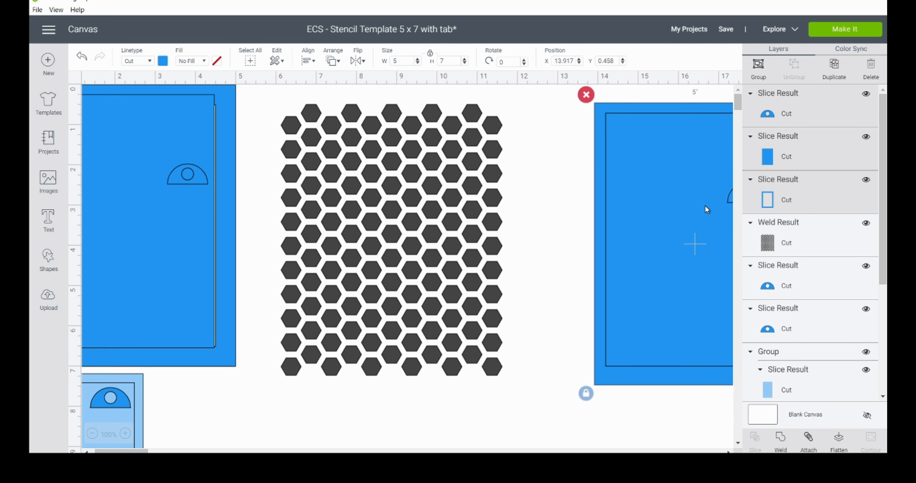
Step: Move the copied inner panel onto the welded hexagons, center the two on each other and slice them
left_click(565, 266)
left_click_drag(628, 253, 339, 252)
left_click_drag(436, 411, 372, 315)
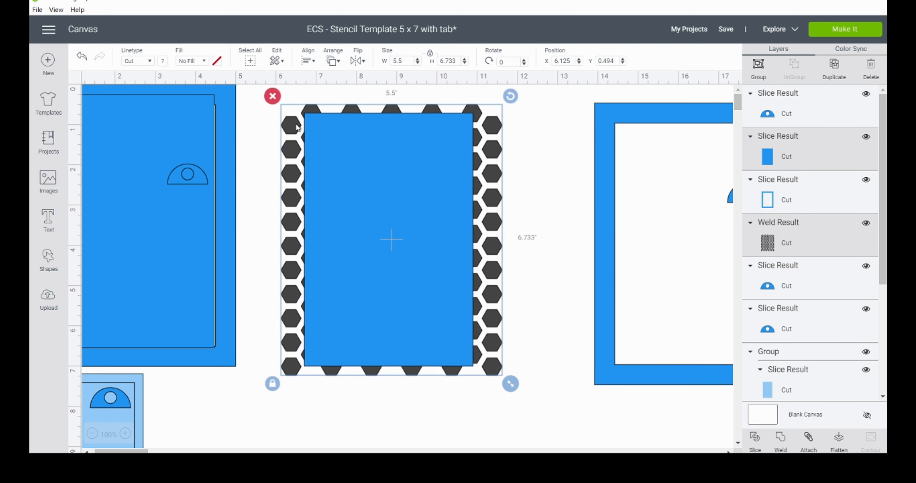
left_click(314, 63)
left_click(339, 189)
left_click(754, 439)
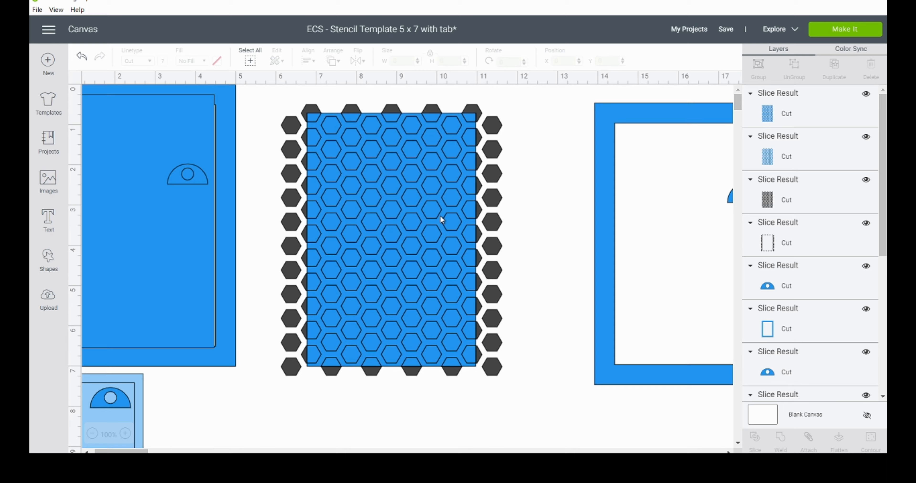
Step: Pull the sliced pieces apart and delete the leftover hexagons and offcuts, keeping only the blue panel with hexagonal openings
left_click_drag(493, 194, 703, 252)
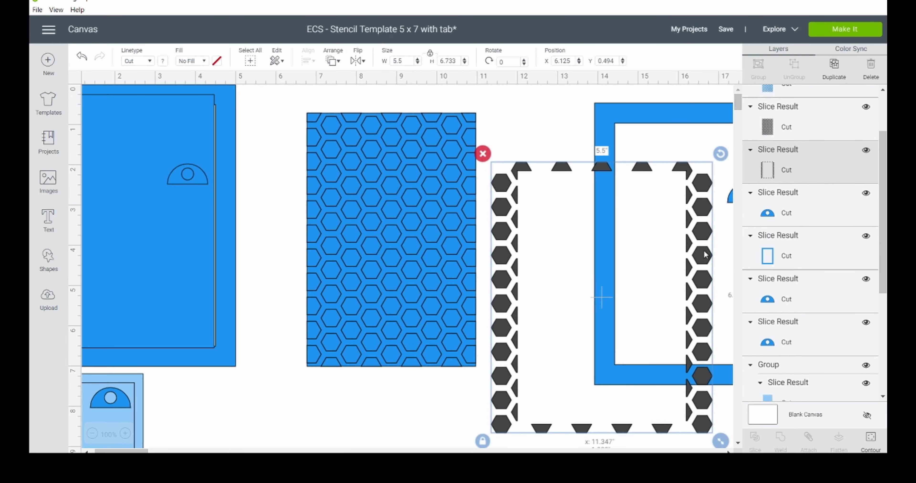
left_click_drag(363, 136, 544, 188)
left_click_drag(470, 156, 367, 196)
left_click_drag(388, 280, 562, 360)
left_click(478, 120)
left_click_drag(492, 133, 537, 206)
key("Delete")
left_click_drag(299, 256, 435, 216)
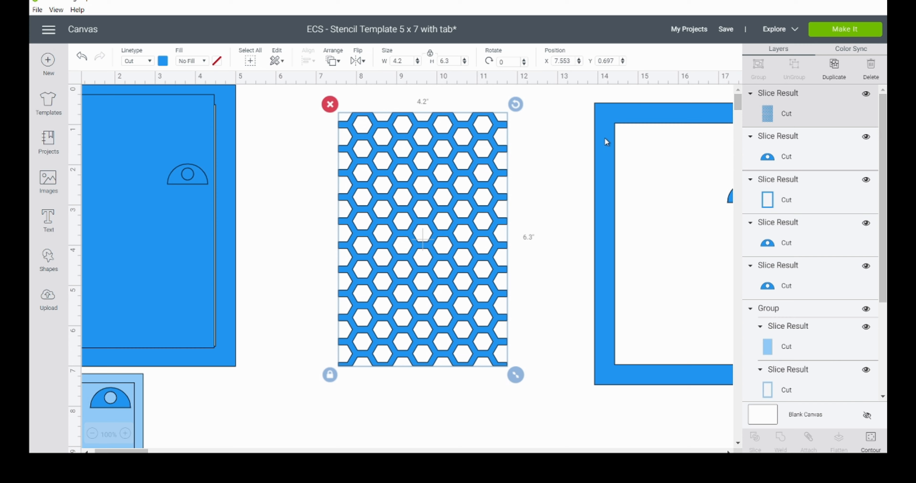
Step: Move the copied outer frame over the hexagon-cut panel and center the two on each other
left_click_drag(604, 137, 322, 126)
left_click_drag(442, 409, 392, 313)
left_click(310, 66)
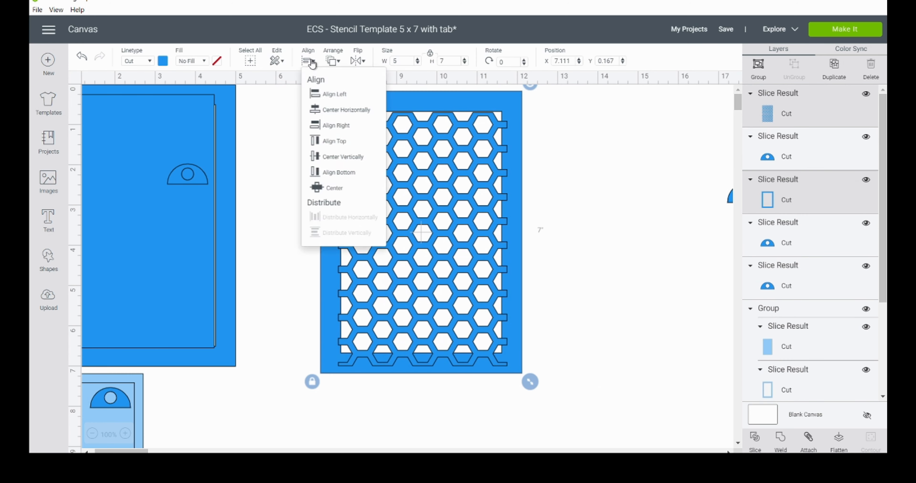
left_click(341, 189)
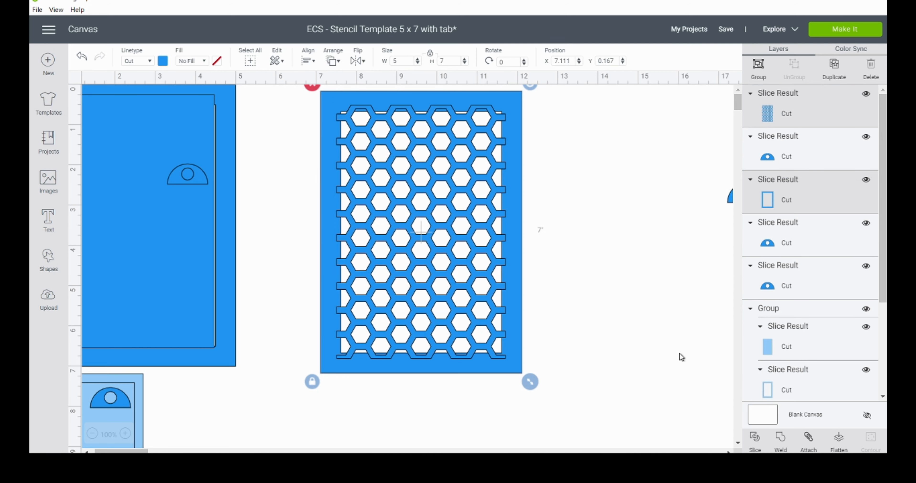
Step: Duplicate the hexagon-cut panel and set the copy aside next to the frame as a spare
left_click(581, 205)
left_click(432, 217)
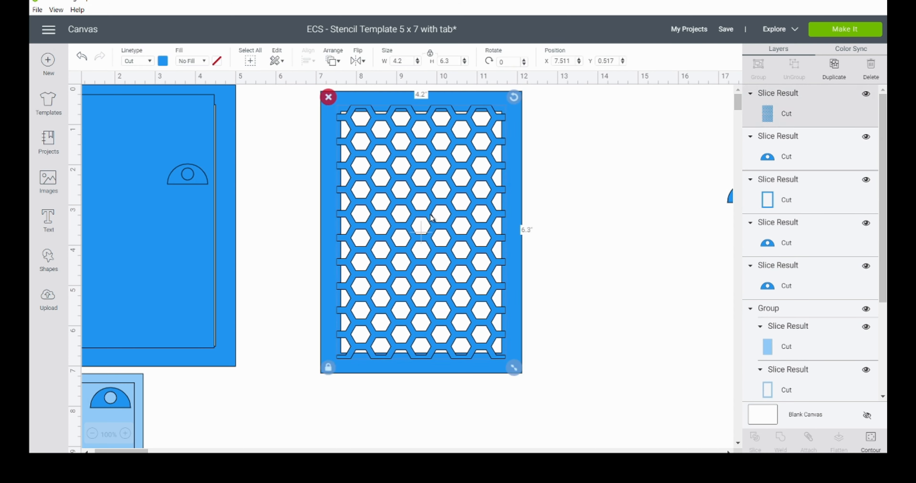
left_click(834, 66)
left_click_drag(439, 222, 648, 189)
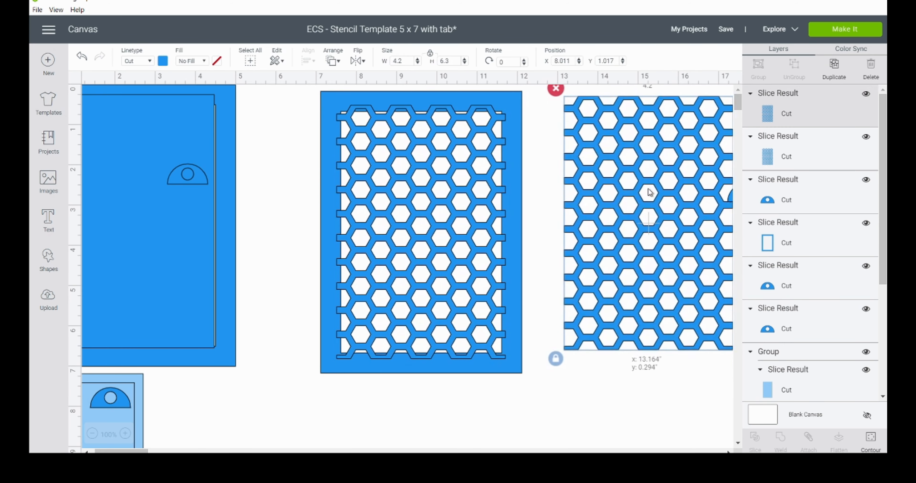
Step: Center the outer frame and the hexagon-cut panel on each other again and weld them into one stencil
left_click(462, 405)
left_click_drag(461, 405, 412, 279)
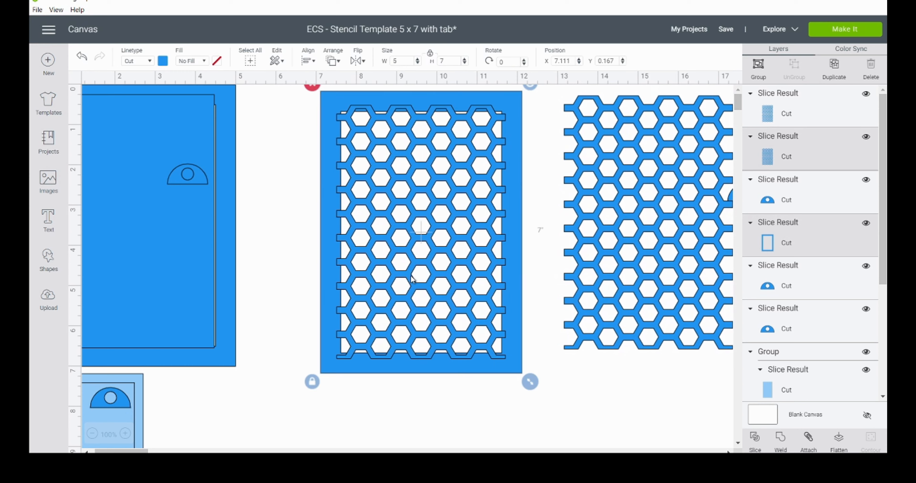
left_click(308, 60)
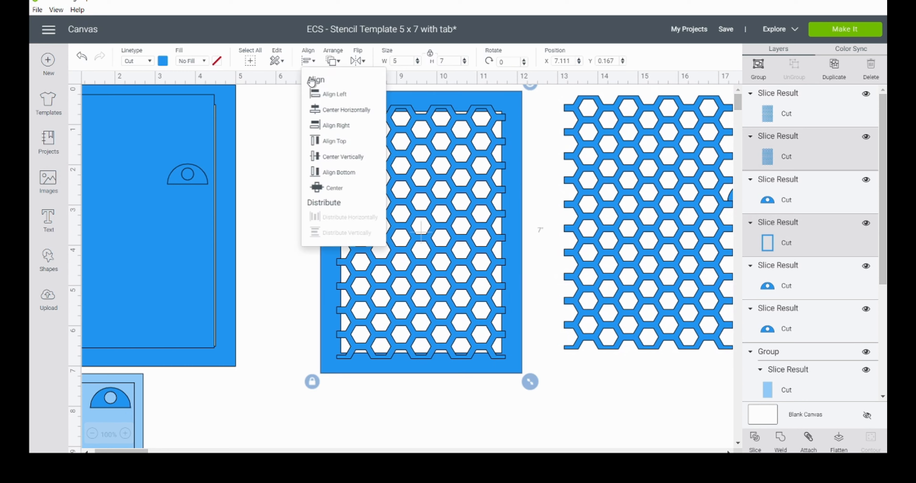
left_click(331, 189)
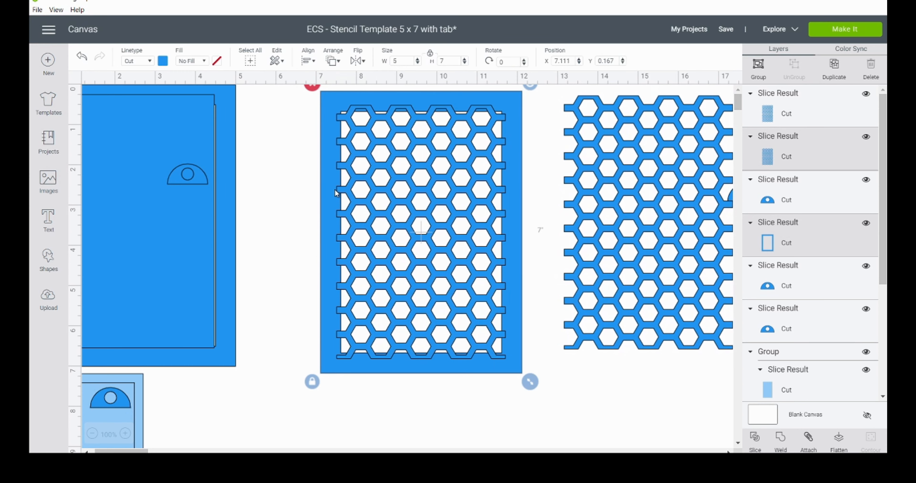
left_click(780, 440)
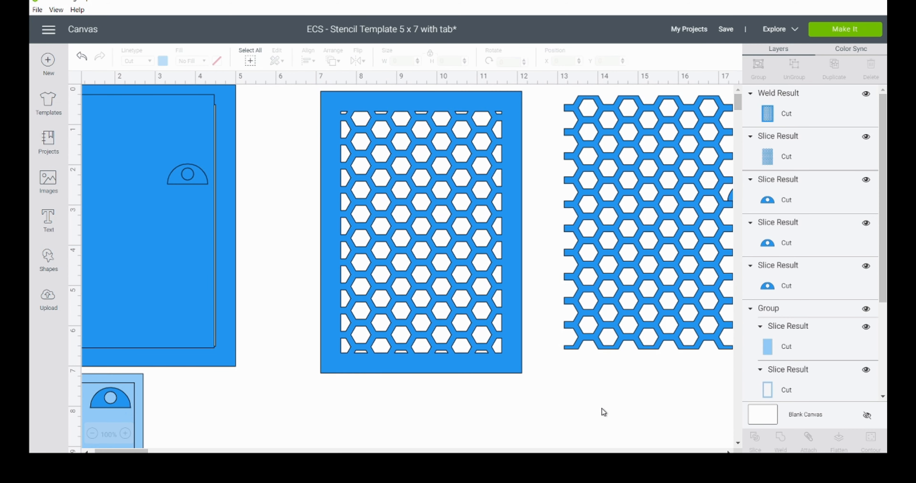
Step: Make room for the tab by lowering the spare pattern, bringing the loose tab closer and moving the stencil to about X 7.264, Y 1.986
left_click_drag(658, 167, 638, 398)
left_click_drag(730, 197, 569, 167)
left_click_drag(516, 118, 522, 190)
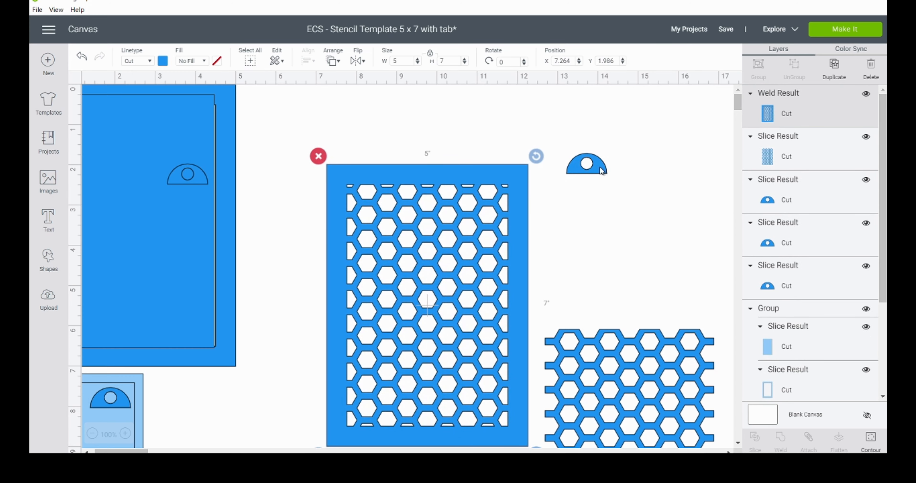
Step: Place the half-round tab on the stencil's top edge with a slight overlap, at X 9.236, Y 1.5
left_click_drag(601, 170, 445, 128)
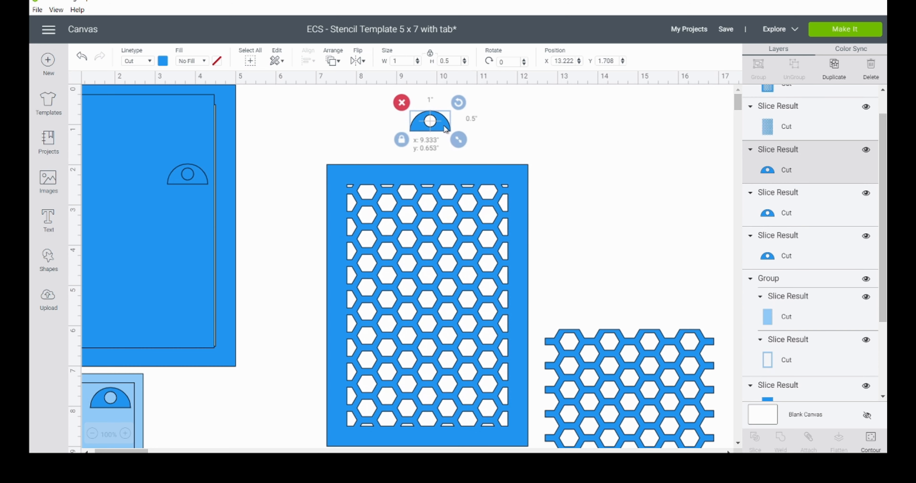
left_click_drag(445, 128, 446, 129)
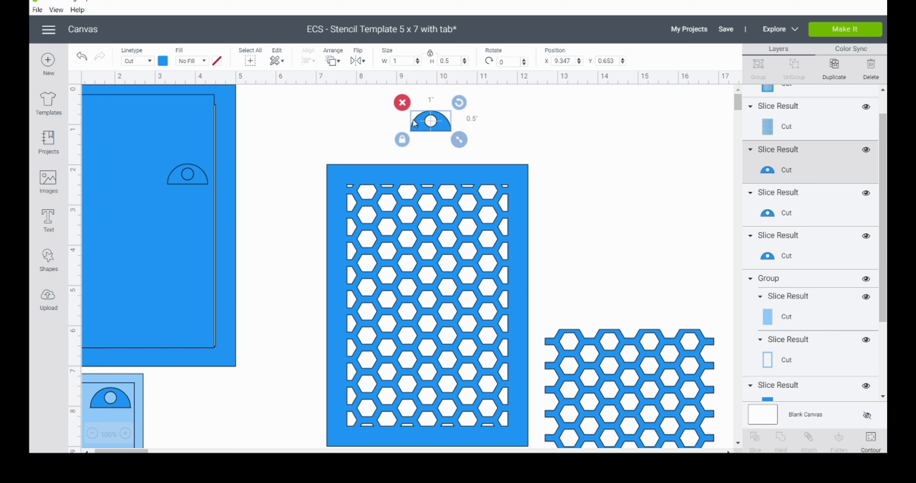
left_click_drag(445, 126, 441, 160)
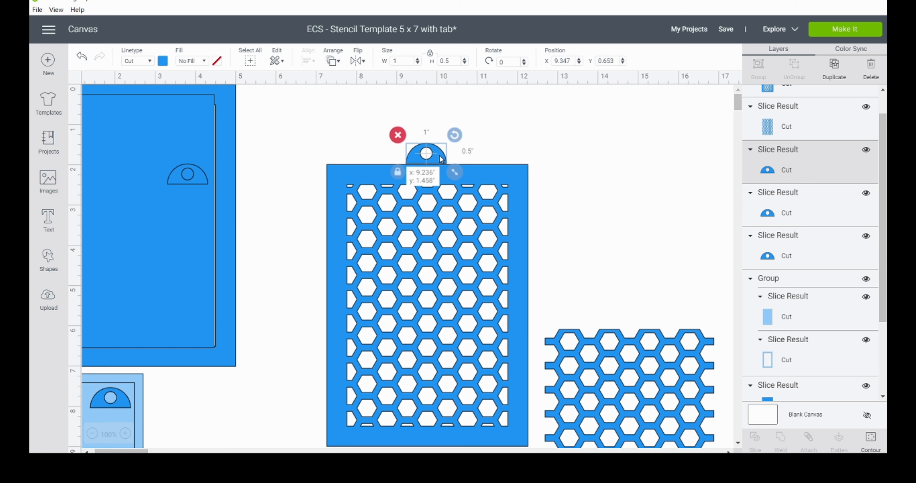
left_click_drag(441, 160, 441, 159)
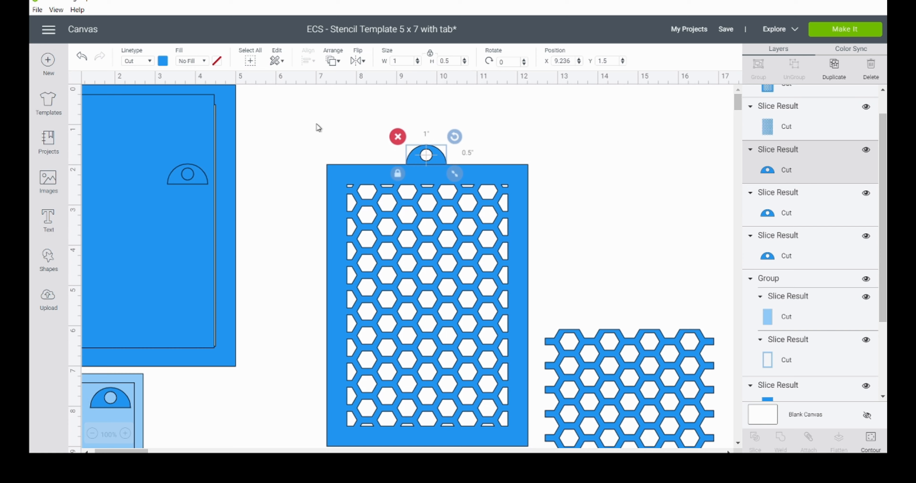
Step: Center the tab horizontally on the stencil and weld the two together
left_click_drag(316, 119, 488, 210)
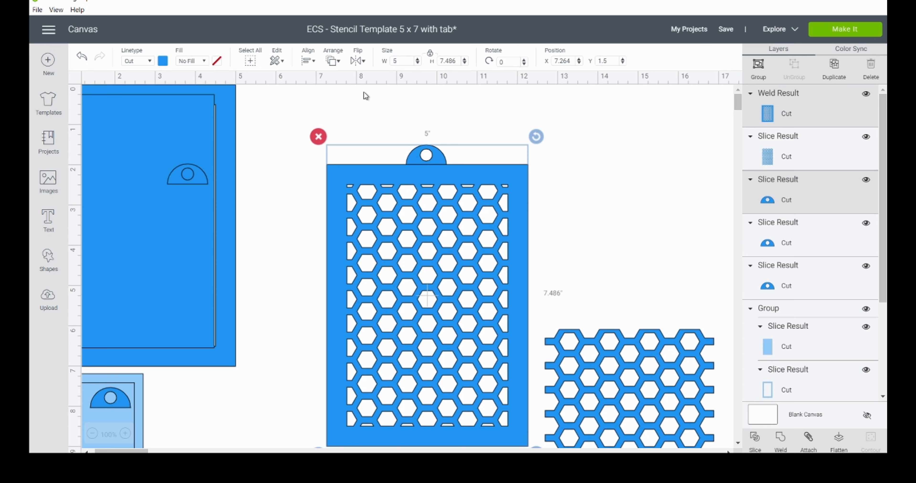
left_click(309, 61)
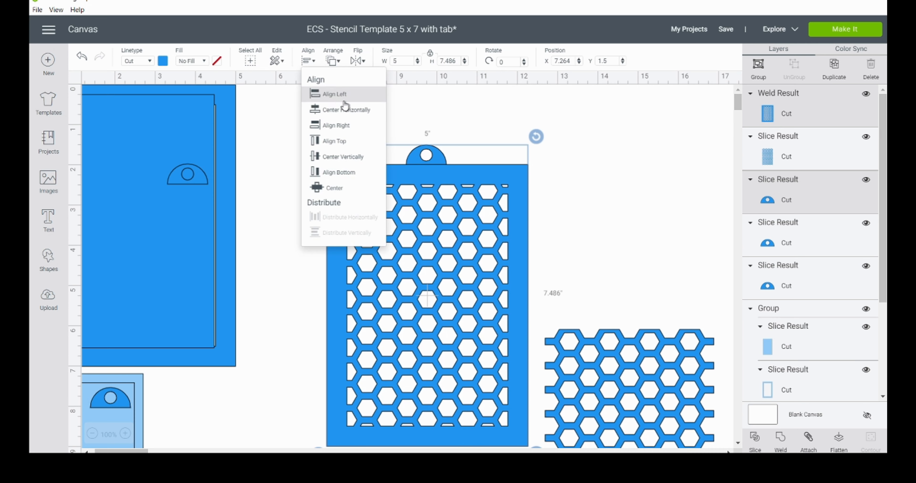
left_click(353, 114)
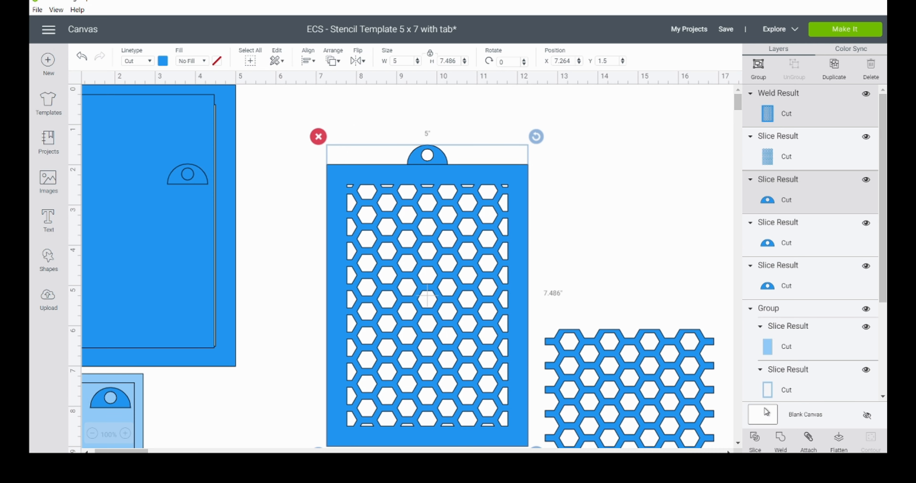
left_click(781, 443)
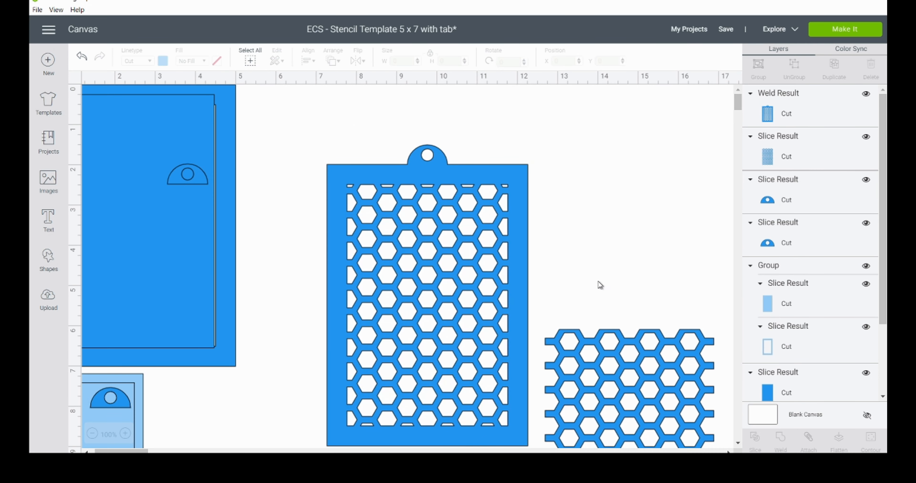
Step: Move the finished stencil beside the template at X 5.222, Y 0, and bring the spare pattern alongside, scaled down to about 3.2 inches wide
left_click_drag(477, 171, 418, 117)
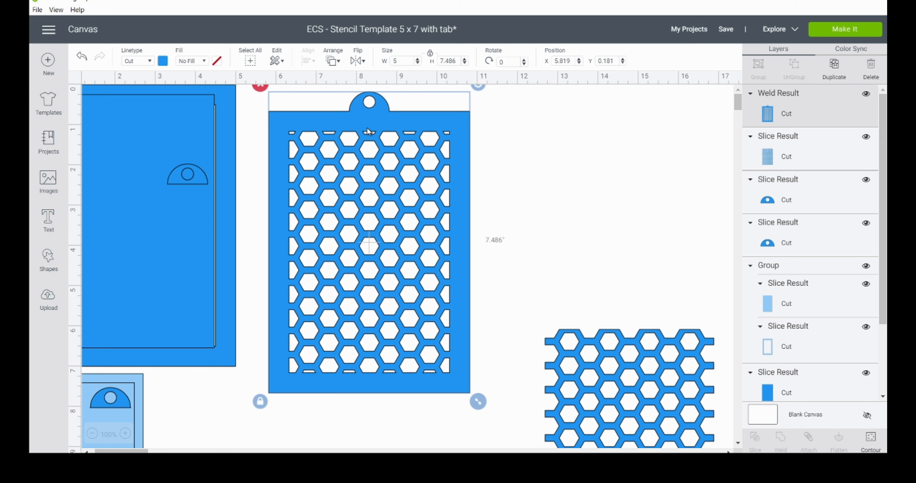
left_click_drag(372, 116, 343, 84)
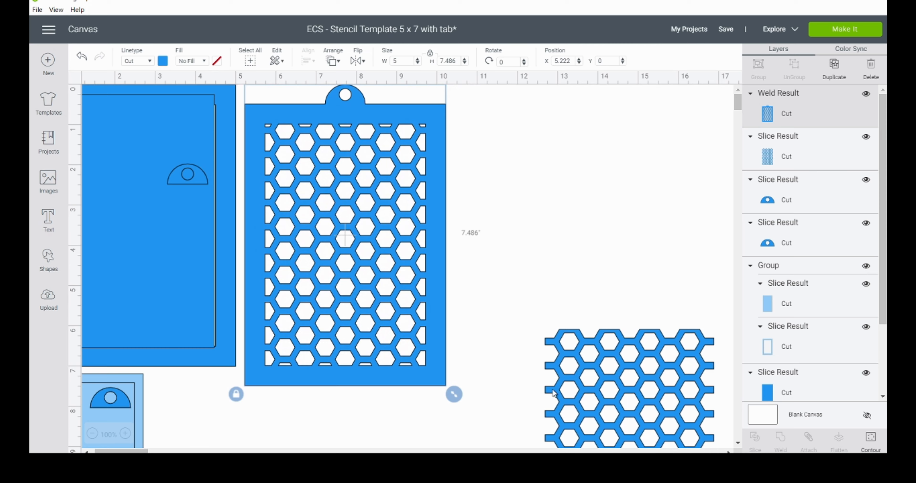
left_click_drag(602, 391, 536, 198)
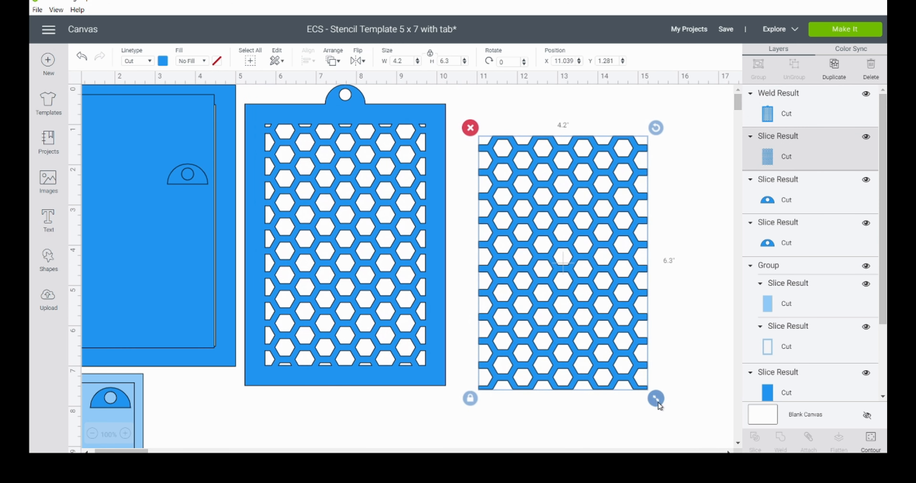
left_click_drag(658, 404, 608, 342)
Step: Duplicate the small light-blue template with its tab, place the copy beside the reduced pattern, and shift its panel group to X 15.653, Y 2.042
left_click_drag(170, 417, 148, 412)
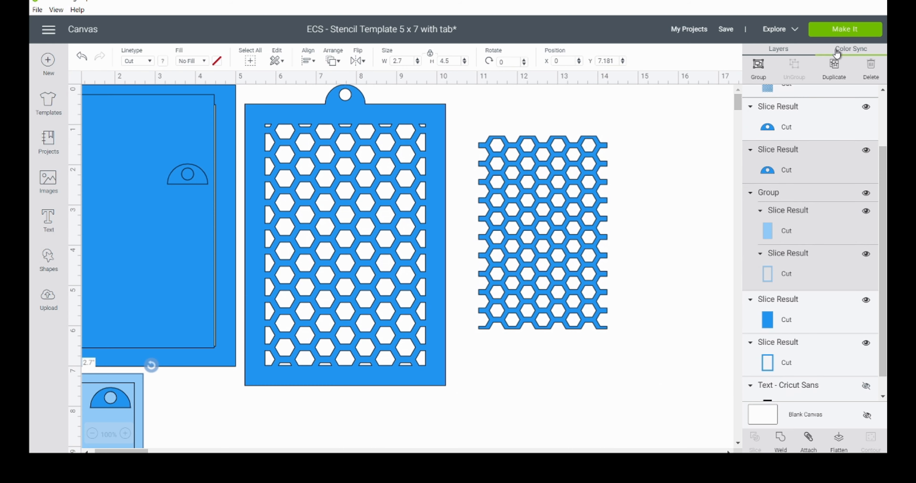
left_click(834, 68)
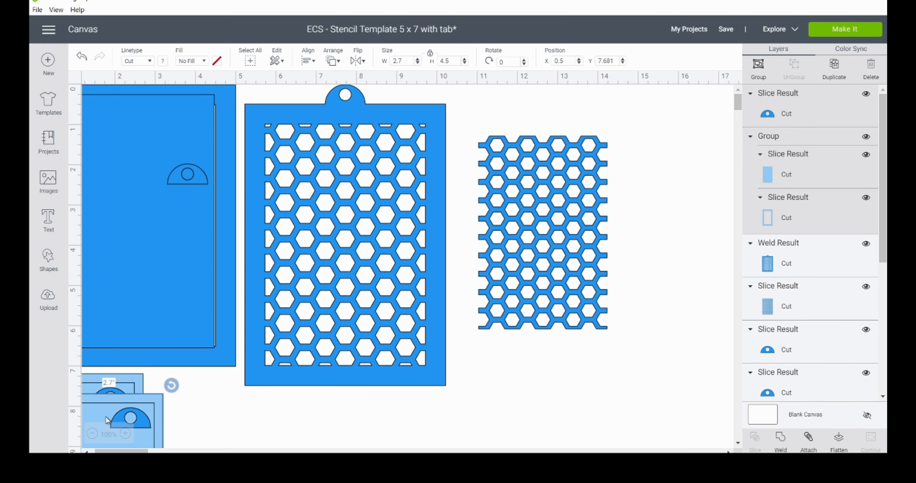
left_click_drag(135, 419, 698, 215)
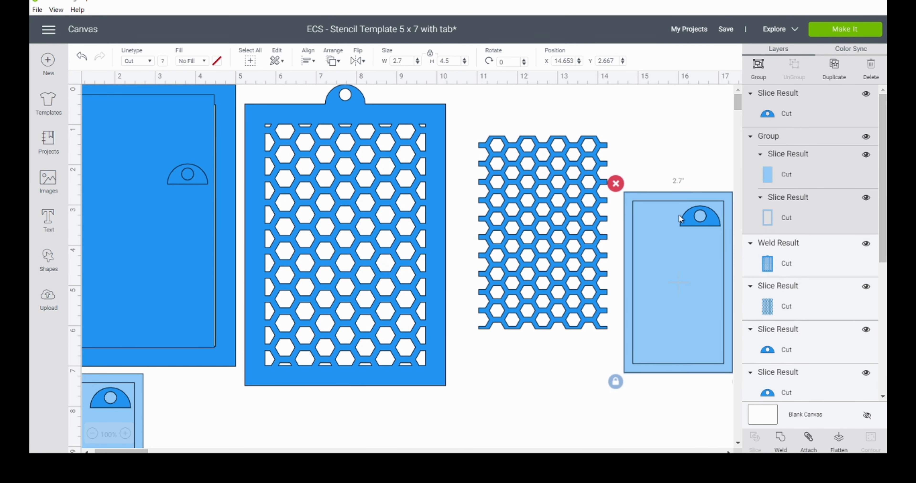
left_click(681, 135)
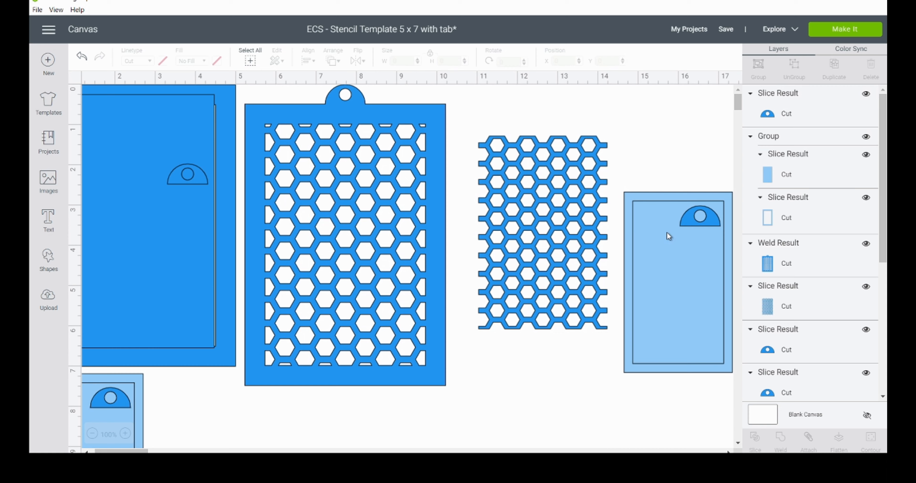
left_click_drag(682, 264, 723, 238)
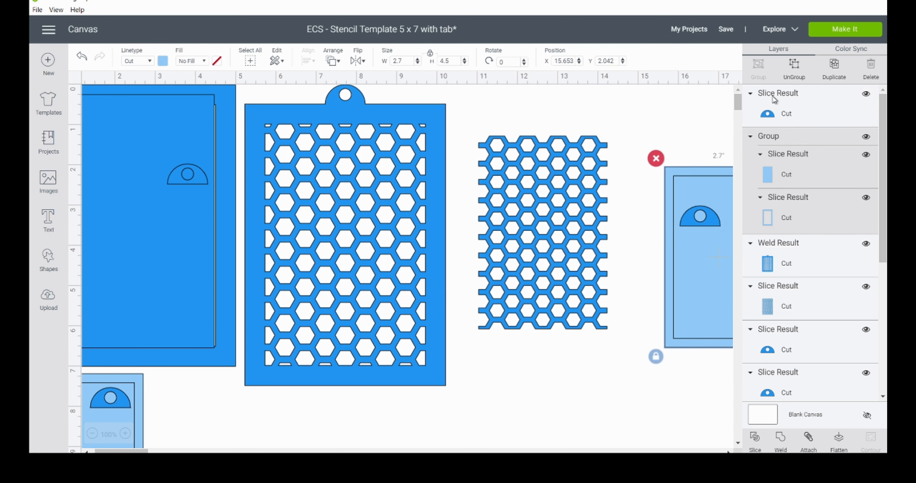
Step: Lay the ungrouped template copy's inner panel over the reduced pattern at X 11.424, Y 1.656, and scale the pattern to 2.83 inches wide
left_click(794, 77)
left_click(699, 280)
left_click_drag(699, 280, 522, 262)
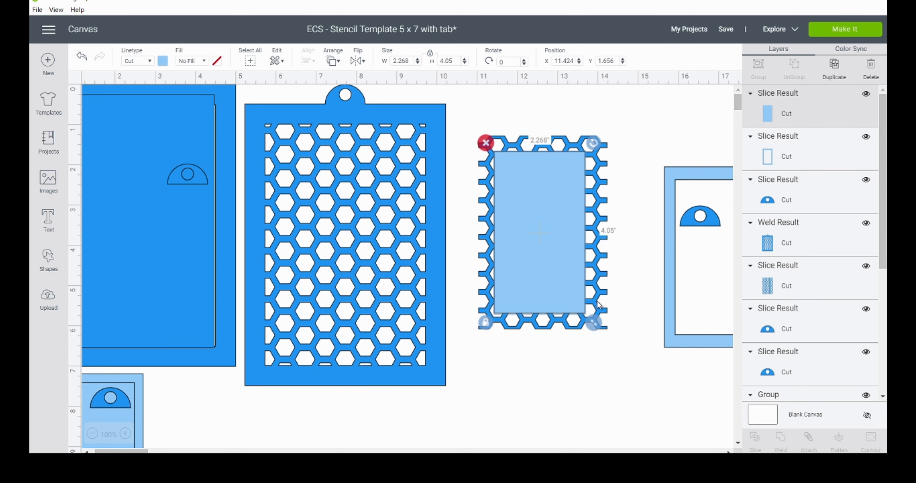
left_click(601, 325)
left_click_drag(617, 341, 597, 317)
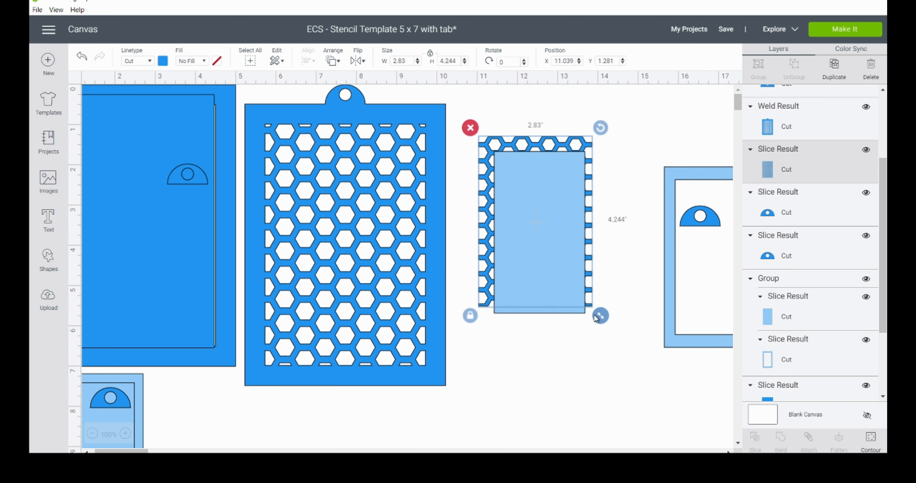
Step: Center the light-blue panel and the reduced hexagon pattern on each other and slice them
left_click_drag(565, 360, 531, 247)
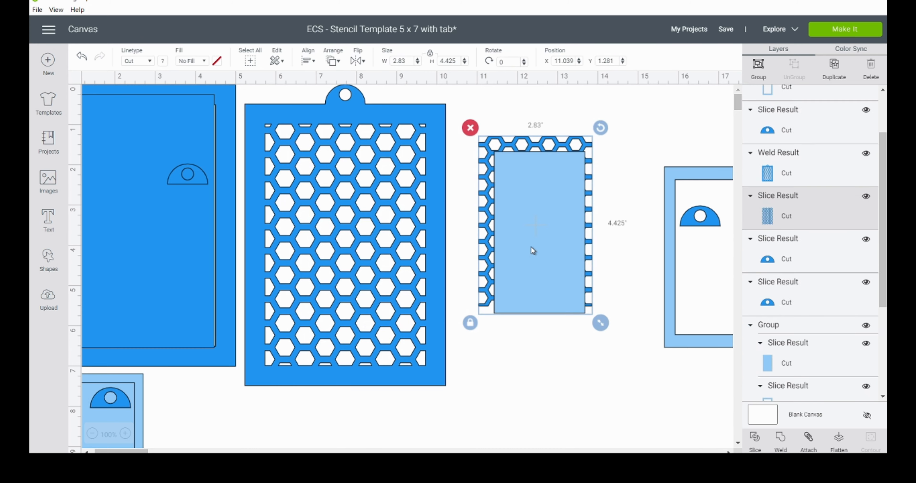
left_click(309, 61)
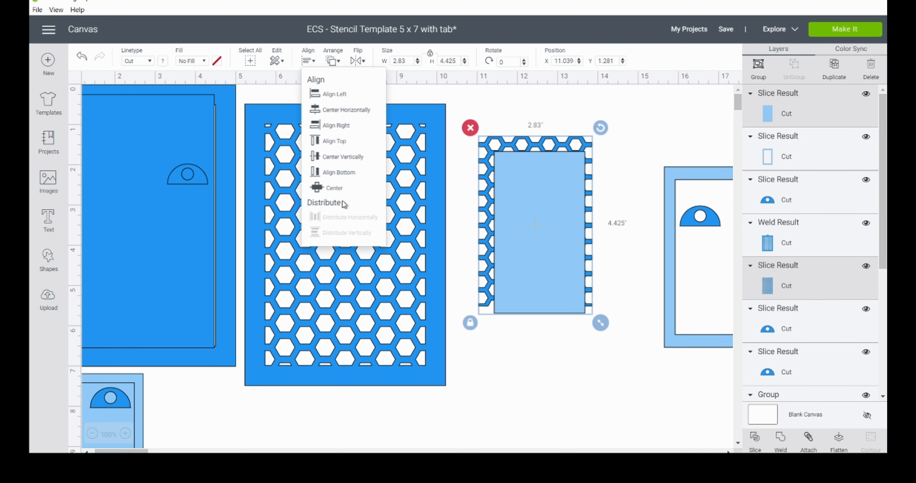
left_click(341, 190)
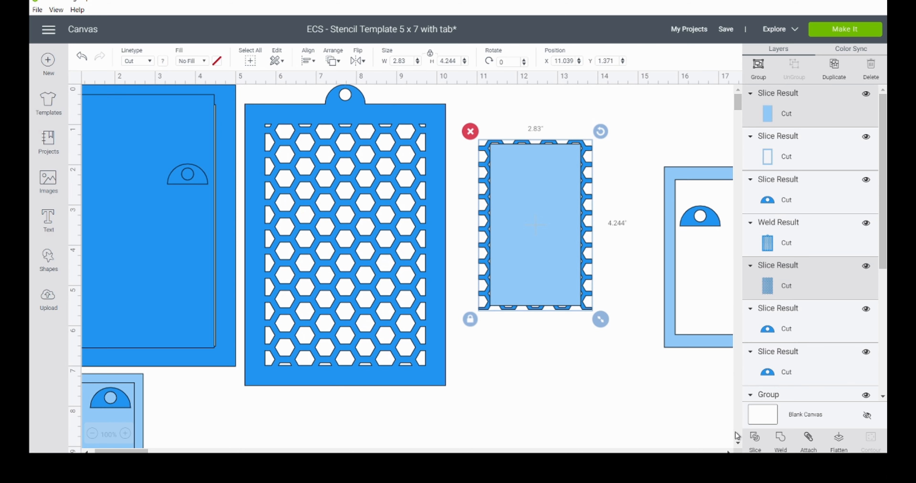
left_click(755, 441)
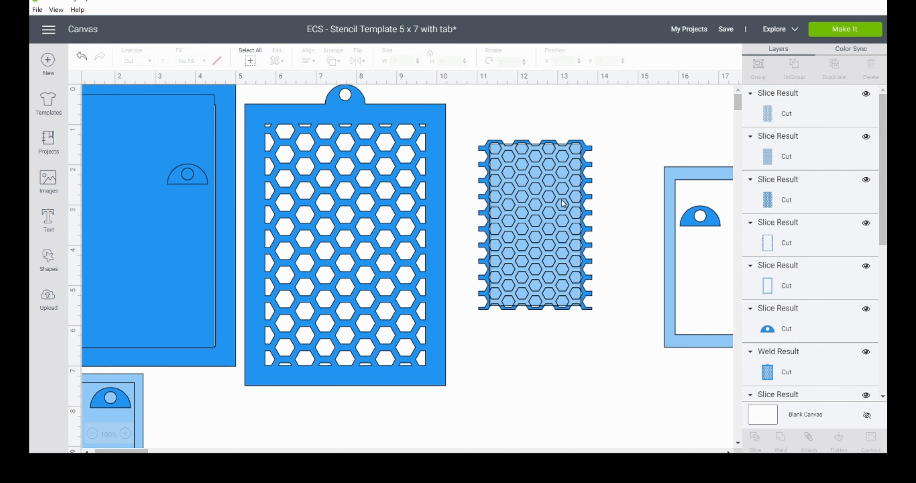
Step: Pull the trimmed light-blue hexagon pattern out to X 14.097, Y 4.704, and delete the leftover slice pieces
left_click_drag(551, 184, 662, 315)
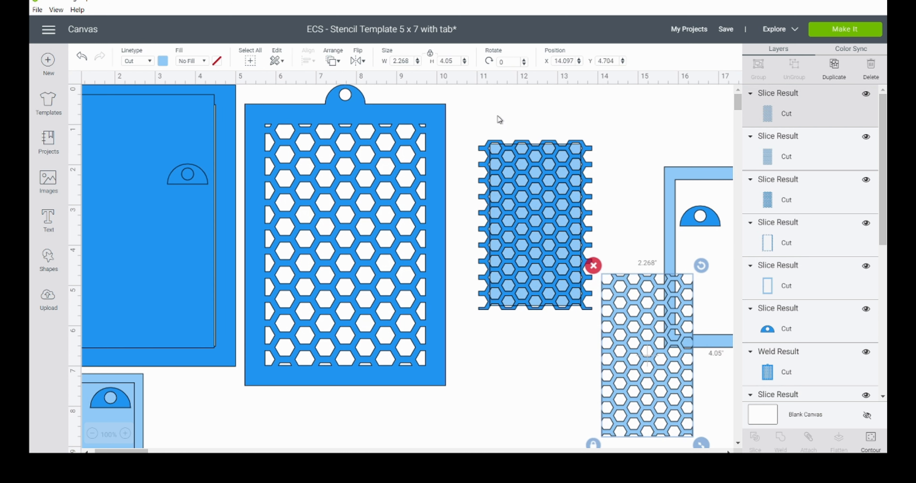
left_click(502, 121)
left_click(551, 199)
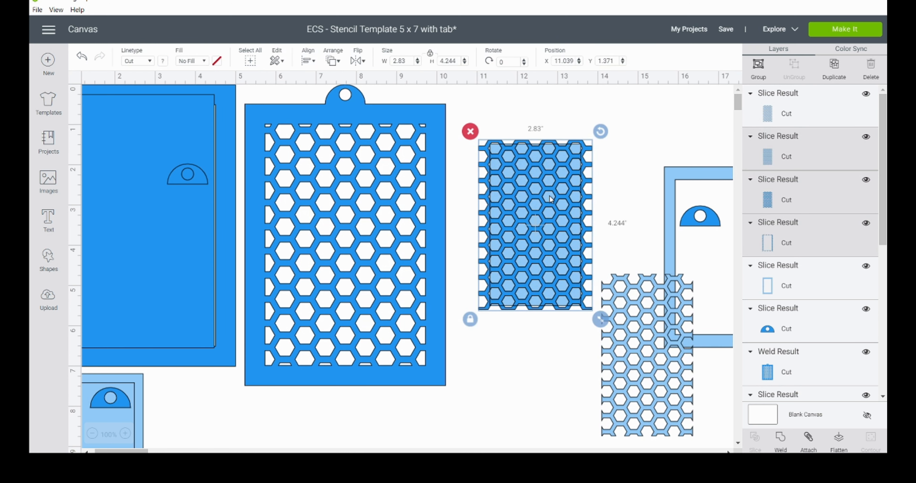
key("Delete")
Step: Center the trimmed pattern inside the light-blue frame, with the frame at X 11.222, Y 1.056, and weld them into one stencil
left_click_drag(670, 193, 491, 153)
left_click_drag(668, 340, 562, 204)
left_click_drag(608, 340, 563, 264)
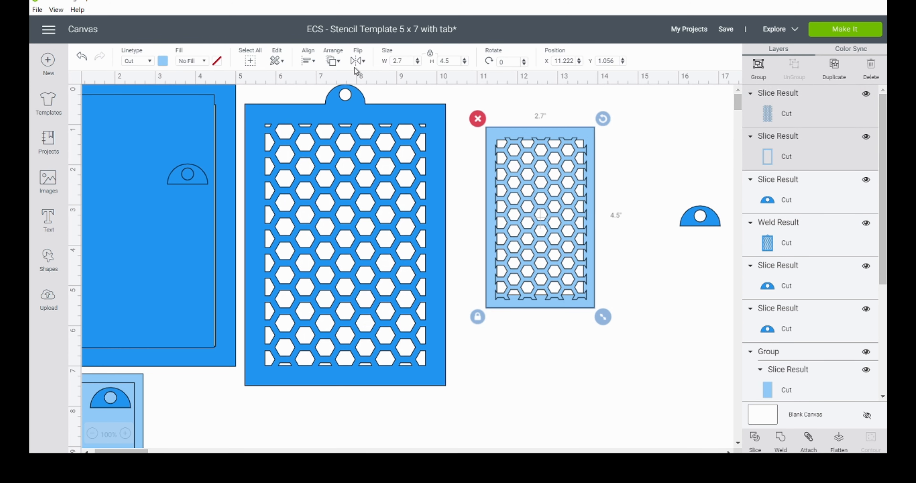
left_click(309, 61)
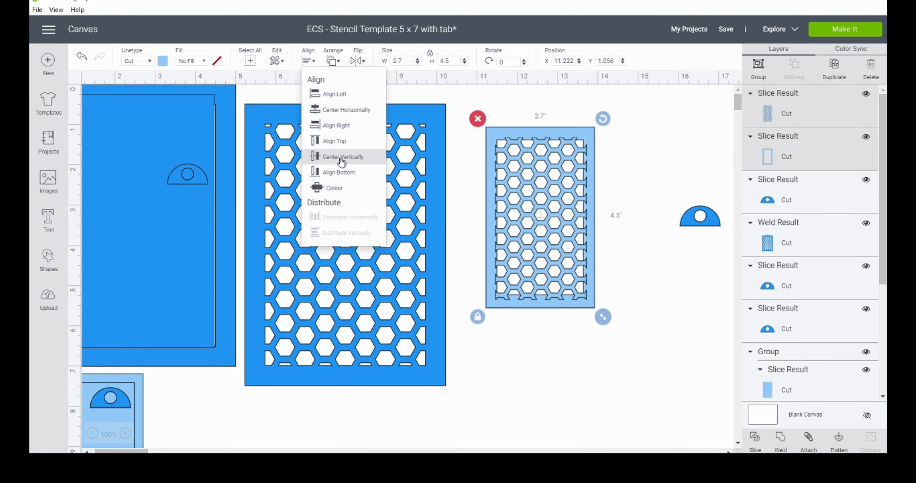
left_click(346, 188)
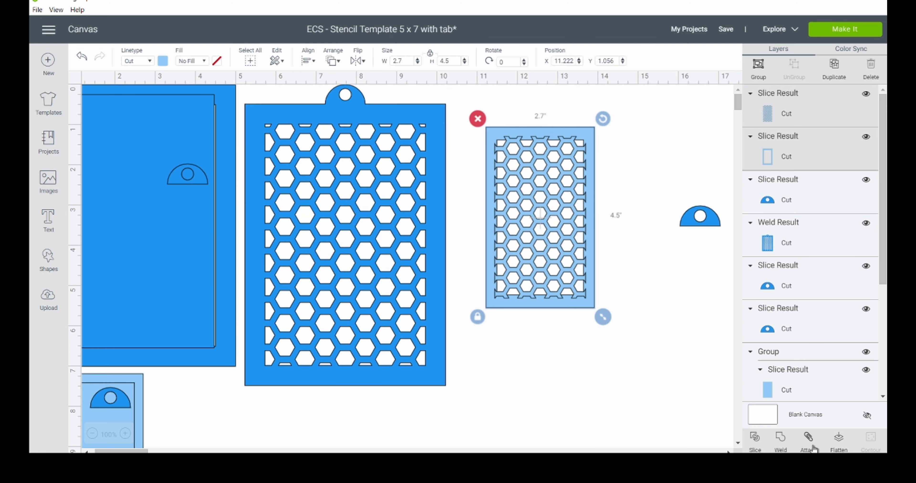
left_click(781, 442)
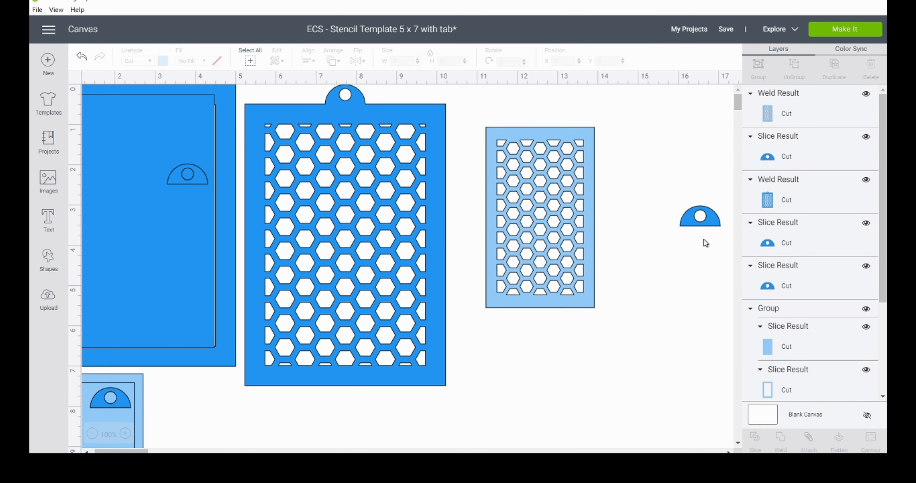
Step: Place the half-round tab on the small stencil's top edge at Y 0.569, center it horizontally, and weld it on
left_click_drag(710, 222, 545, 125)
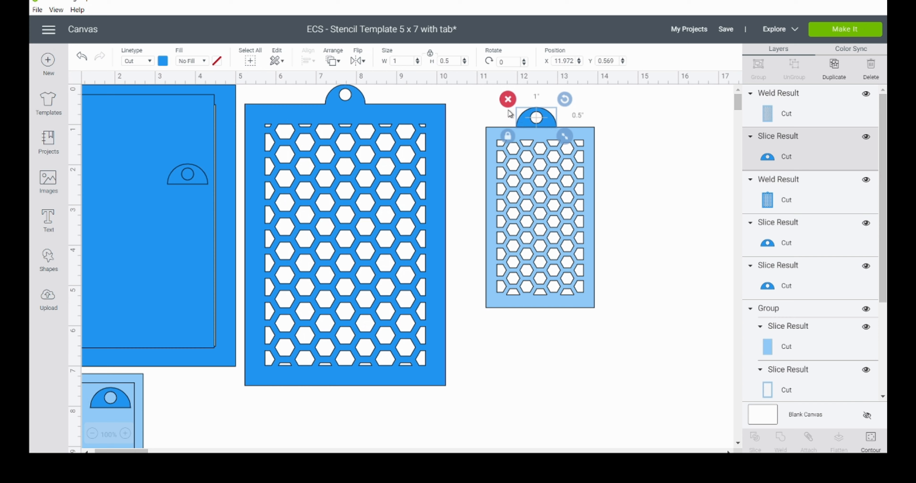
left_click_drag(485, 95, 575, 166)
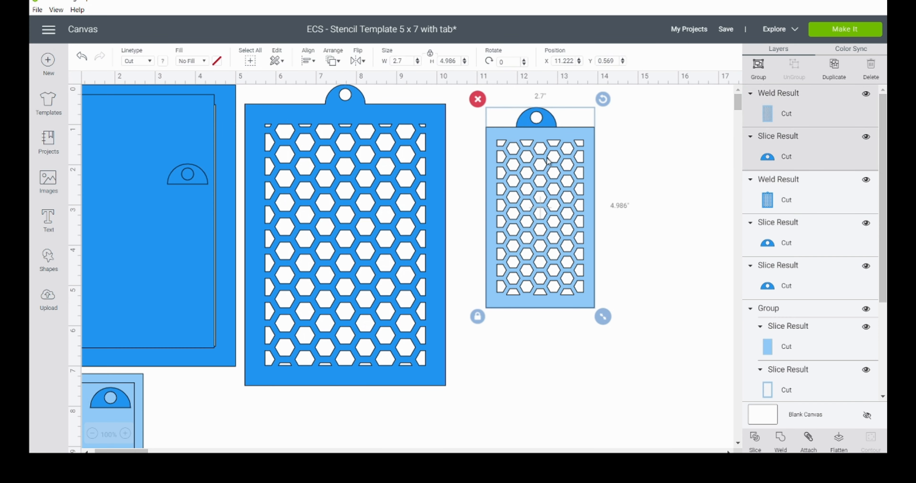
left_click(310, 61)
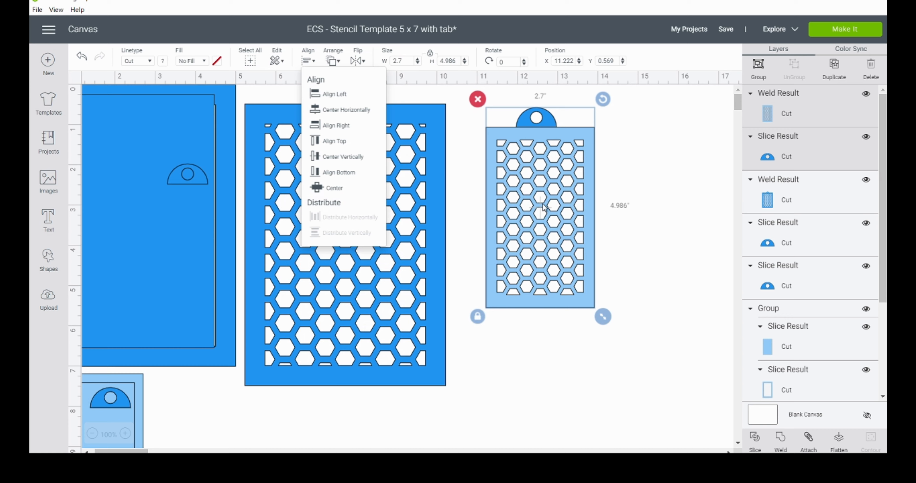
left_click(354, 109)
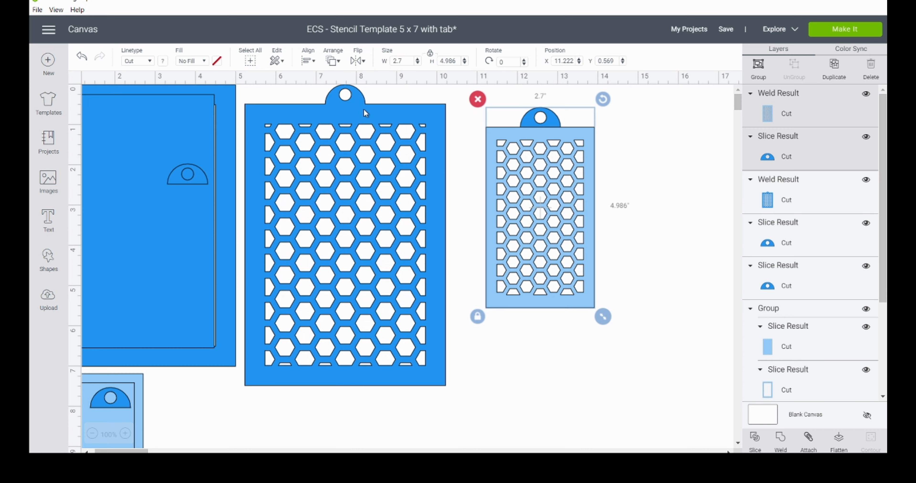
left_click(782, 444)
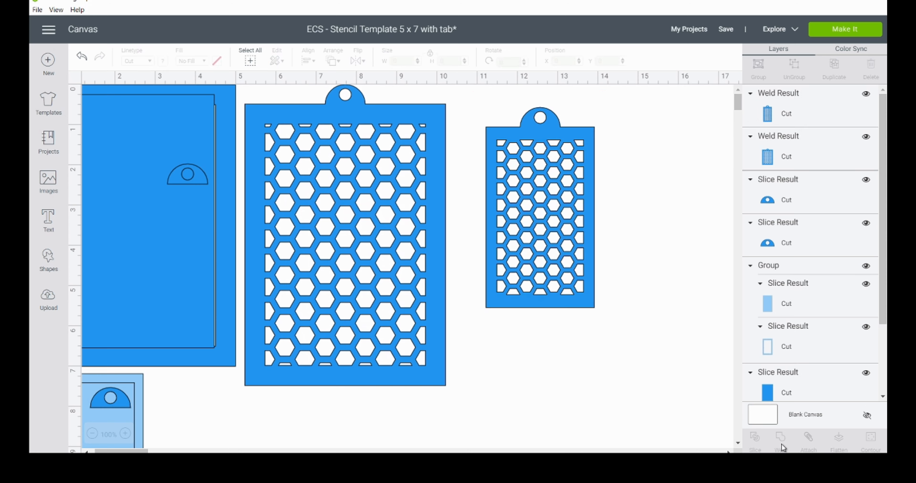
Step: Delete the leftover template pieces and spare tab, and set the two stencils side by side with the small one at X 5.792, Y 2.5
mouse_move(570, 253)
left_mouse_down()
mouse_move(535, 316)
mouse_move(457, 278)
mouse_move(397, 269)
mouse_move(568, 251)
mouse_move(556, 250)
left_mouse_up()
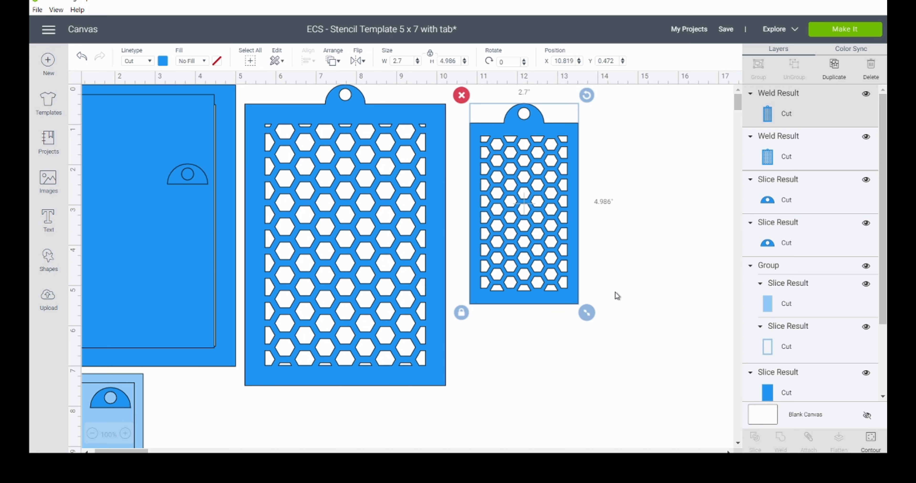
left_click_drag(211, 408, 107, 258)
key("Delete")
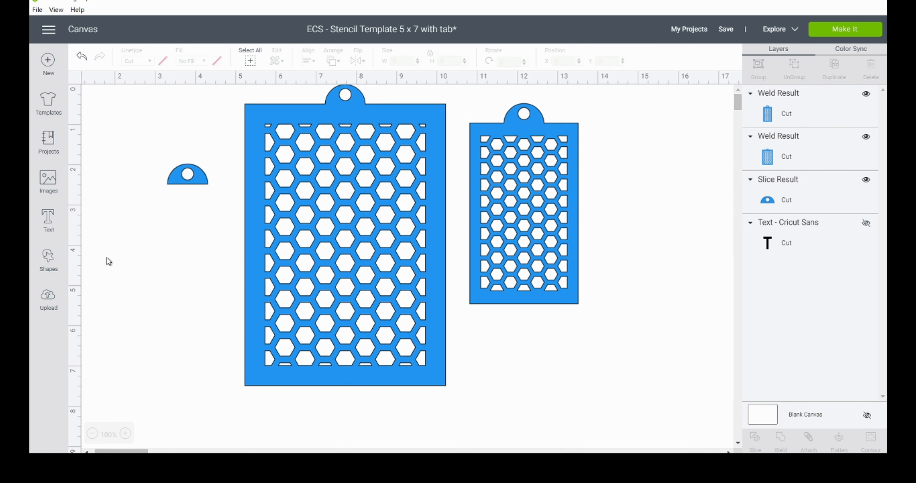
left_click(192, 176)
key("Delete")
left_click_drag(320, 182, 136, 182)
left_click_drag(507, 244, 336, 300)
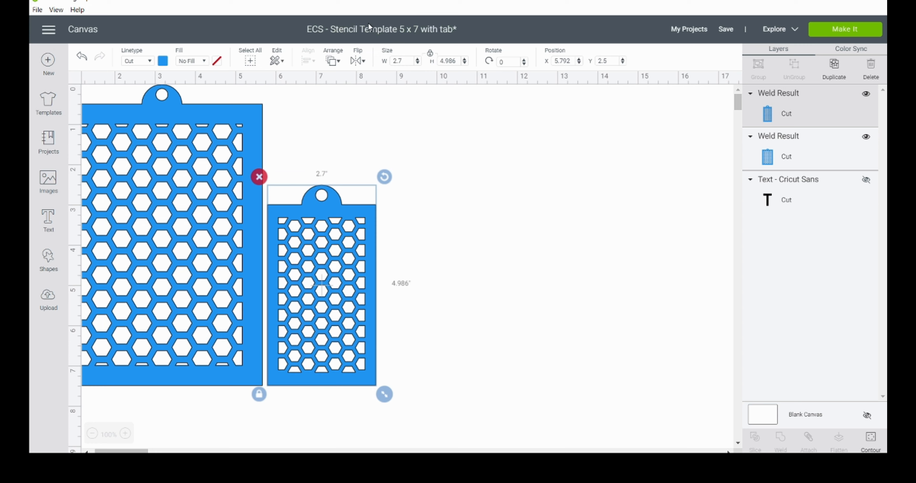
Step: Save the design as a new project named "ECS - Stencil Hexagon 5 x 7 with tab - 2"
left_click(722, 31)
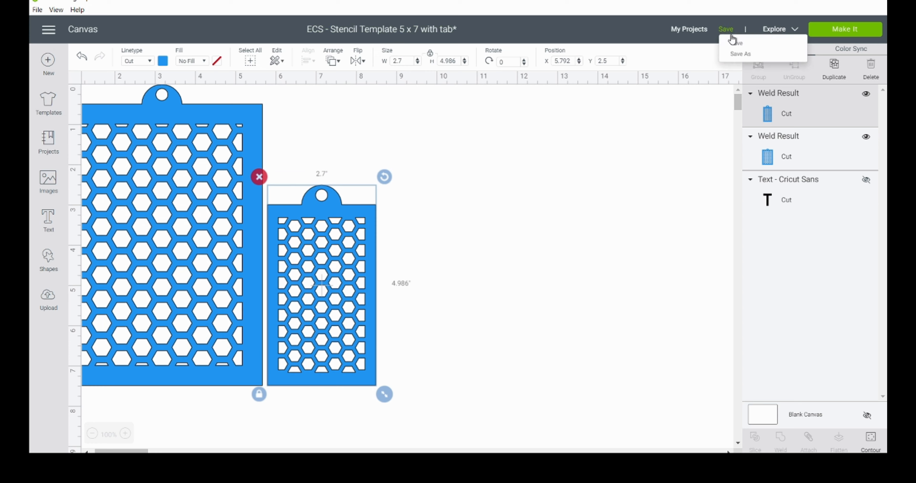
left_click(741, 53)
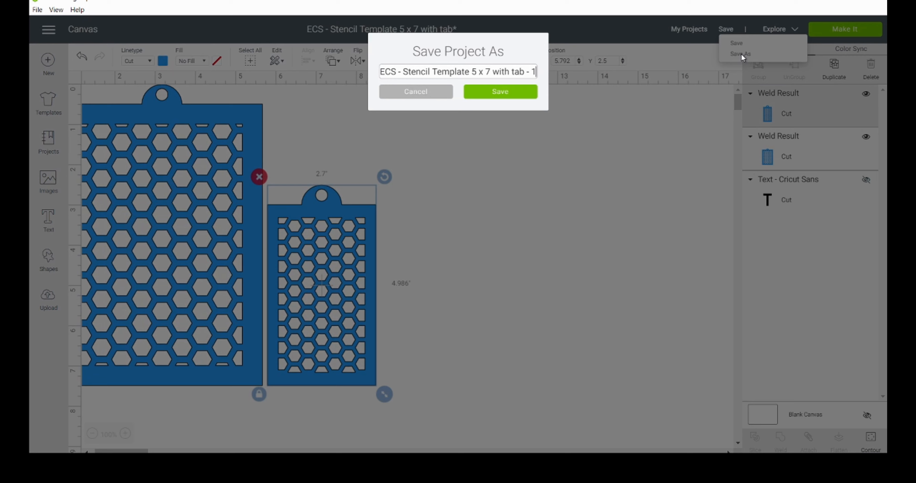
double_click(450, 72)
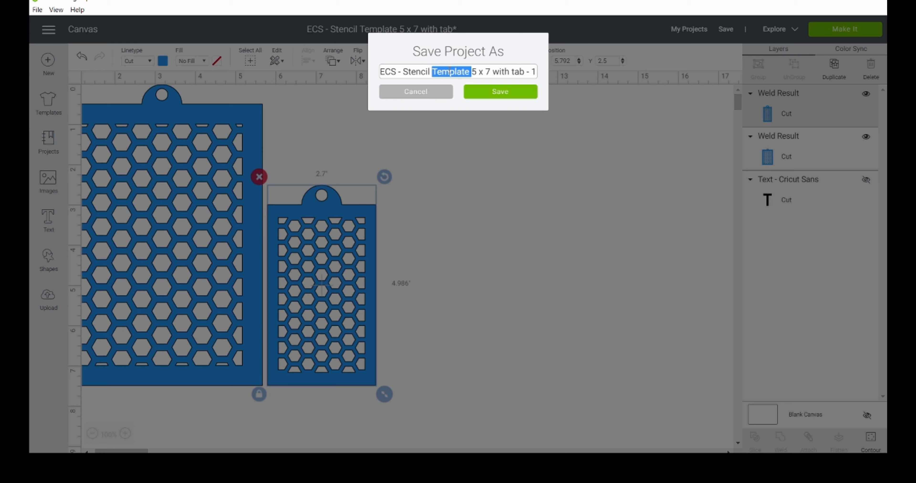
type("Hexag")
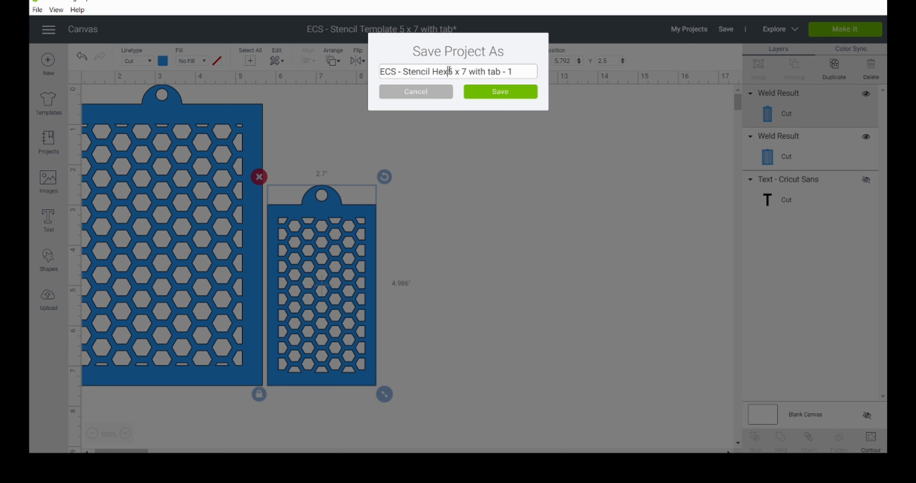
type("on")
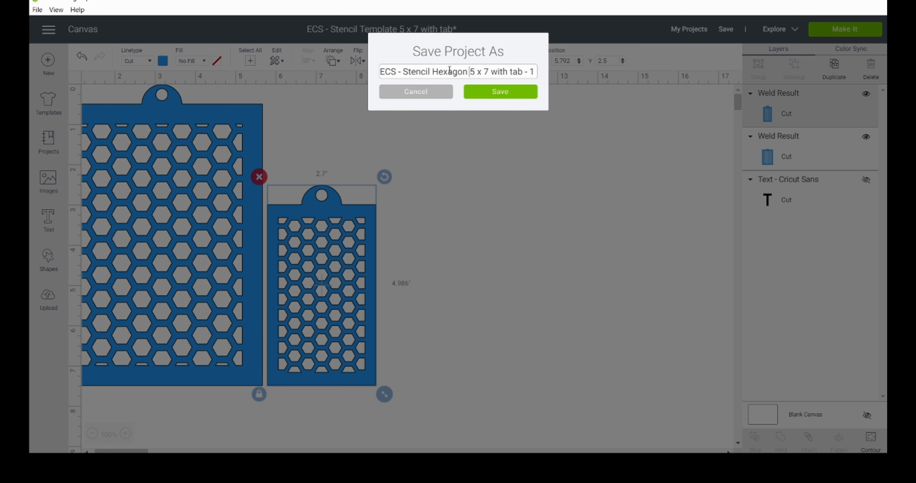
double_click(534, 71)
type("2")
left_click(497, 93)
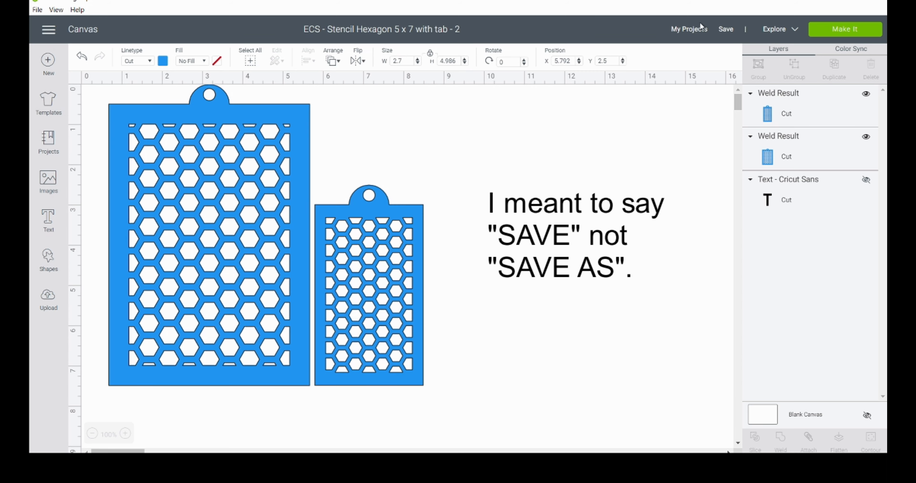
Step: Open the saved project "ECS - Stencil Template 5 x 7 with tab" for customizing
left_click(688, 30)
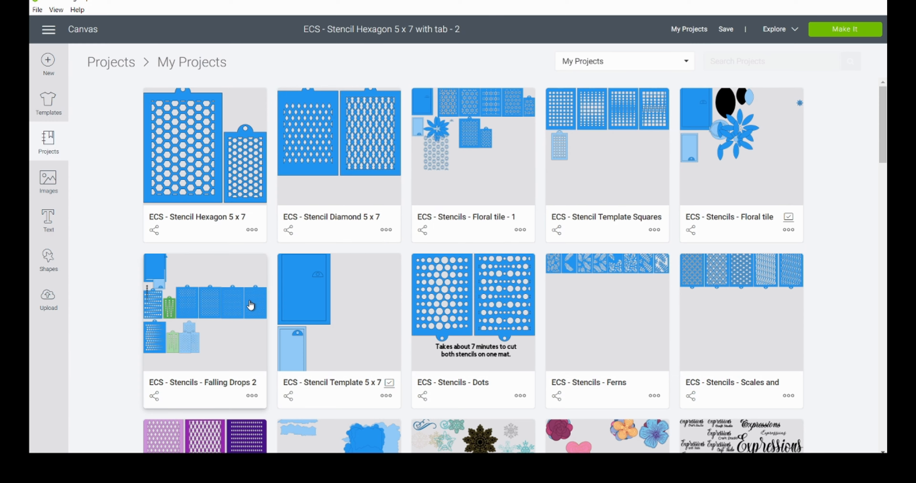
left_click(324, 303)
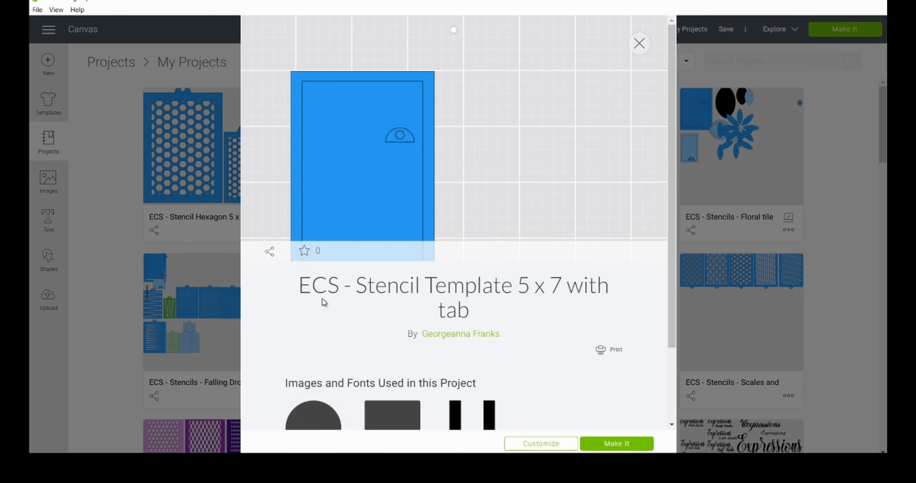
left_click(539, 444)
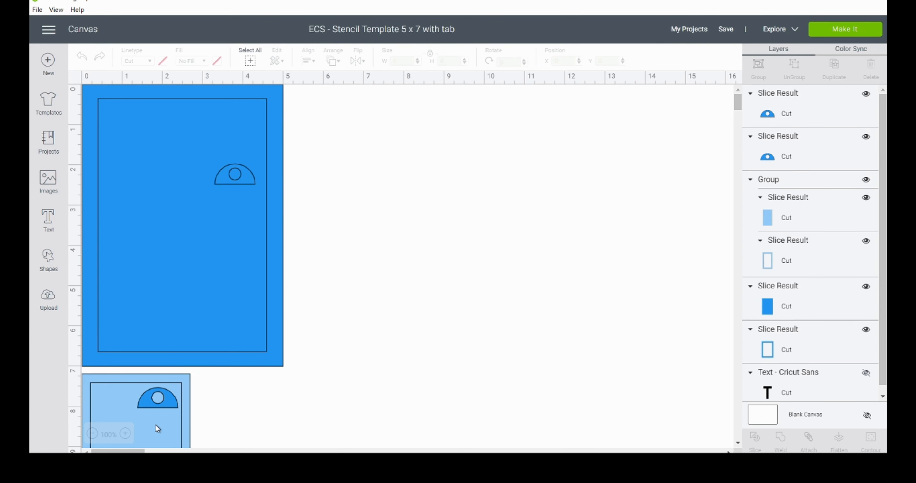
Step: Insert a hexagon beside the large template at X 6.181, Y 0.944, and set its width to 0.5 inch
left_click(48, 258)
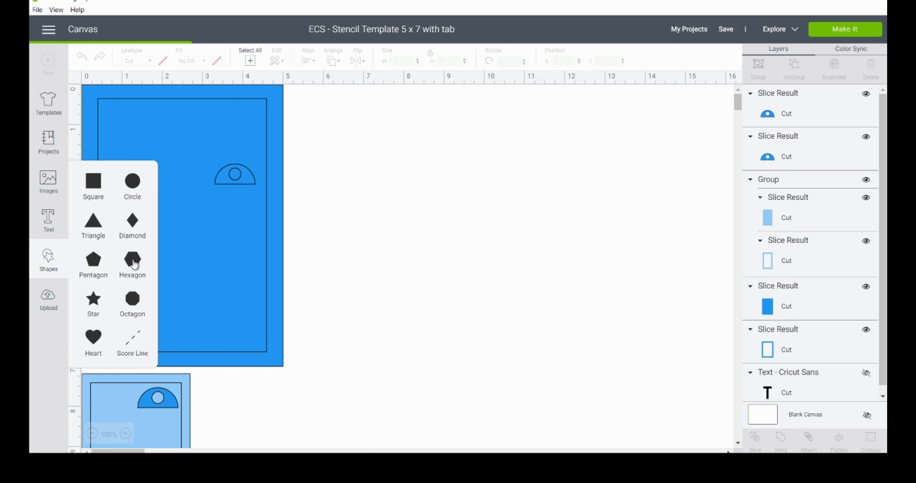
left_click(133, 263)
left_click_drag(227, 228, 414, 203)
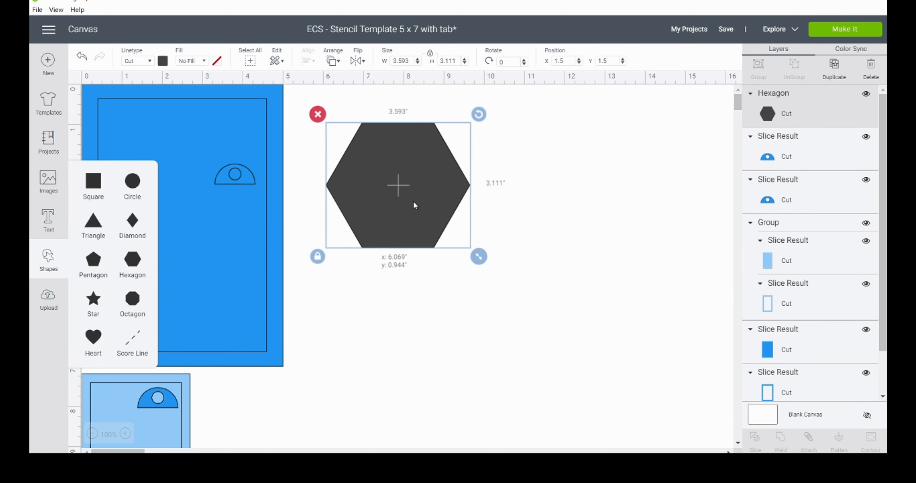
double_click(412, 63)
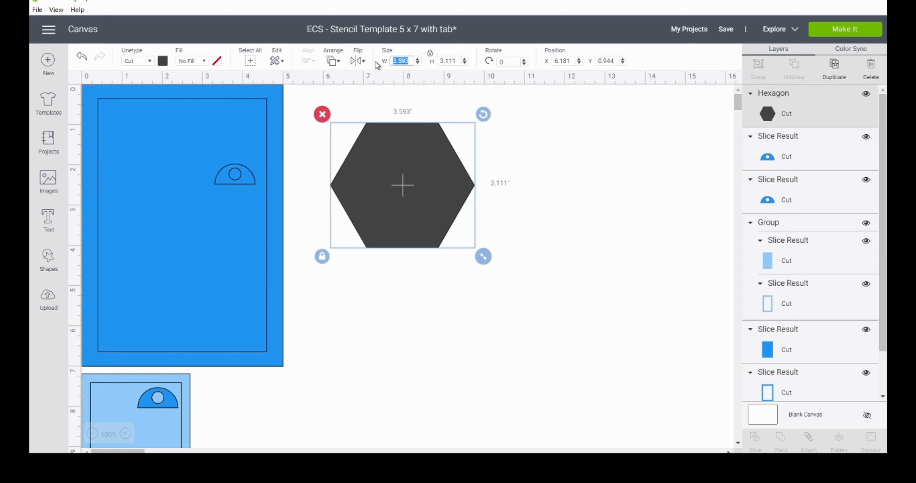
key("BackSpace")
type(".5")
key("Return")
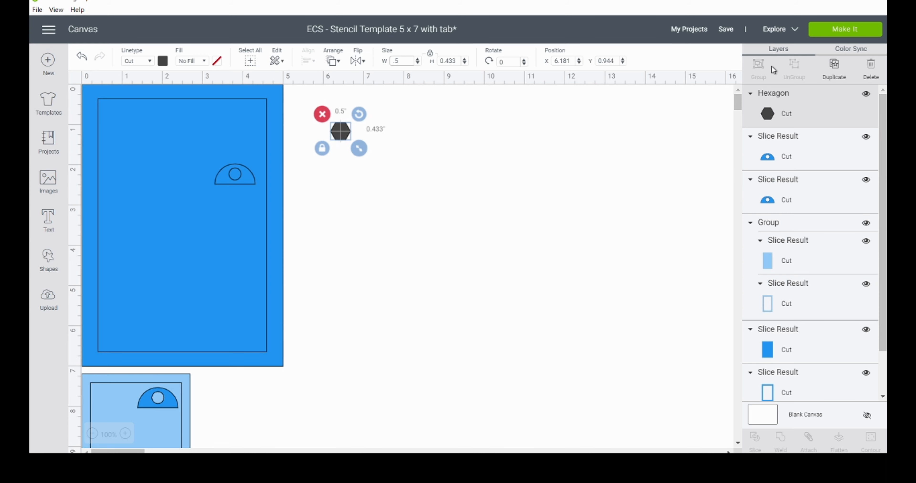
Step: Duplicate the 0.5 inch hexagon until there are ten hexagons in a diagonal chain
left_click(834, 70)
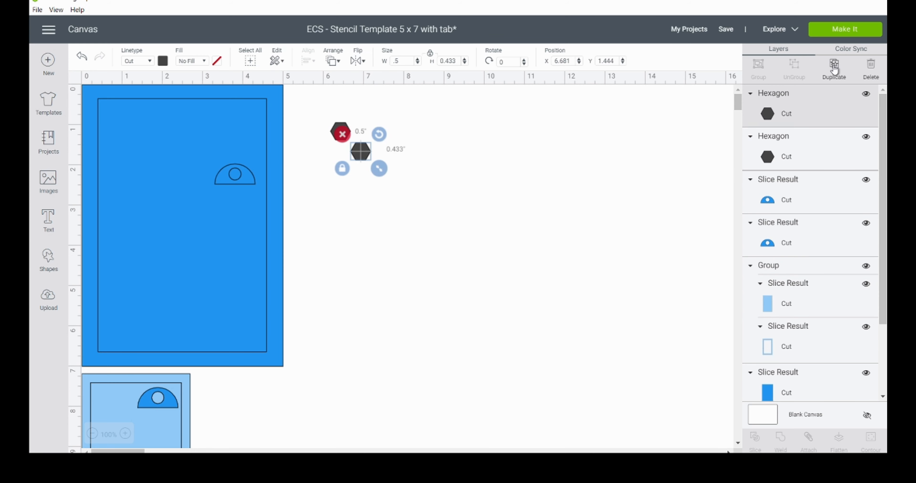
left_click(834, 70)
left_click(834, 70)
left_click(834, 70)
left_click(834, 70)
left_click(834, 70)
left_click(834, 70)
left_click(834, 70)
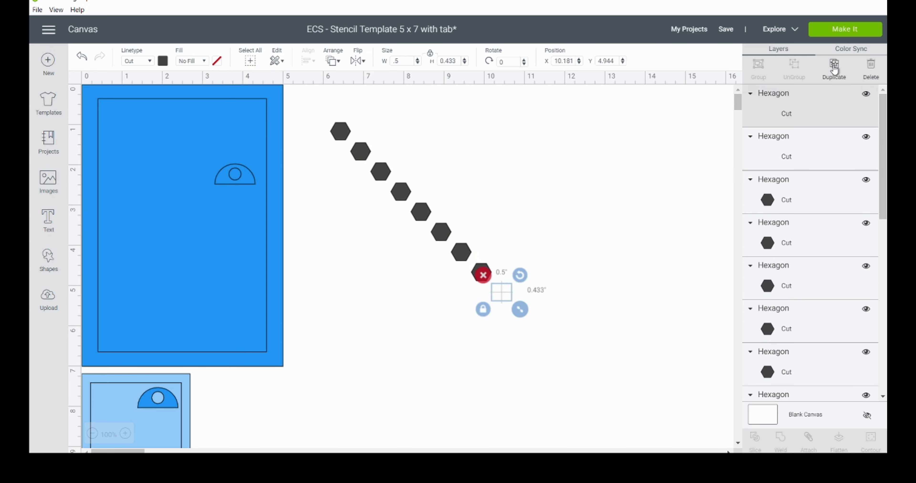
left_click(834, 70)
Step: Align all ten hexagons along their bottoms and move the row up beside the large template, at about X 6.403, Y 0.833
left_click_drag(315, 103, 615, 338)
left_click(308, 61)
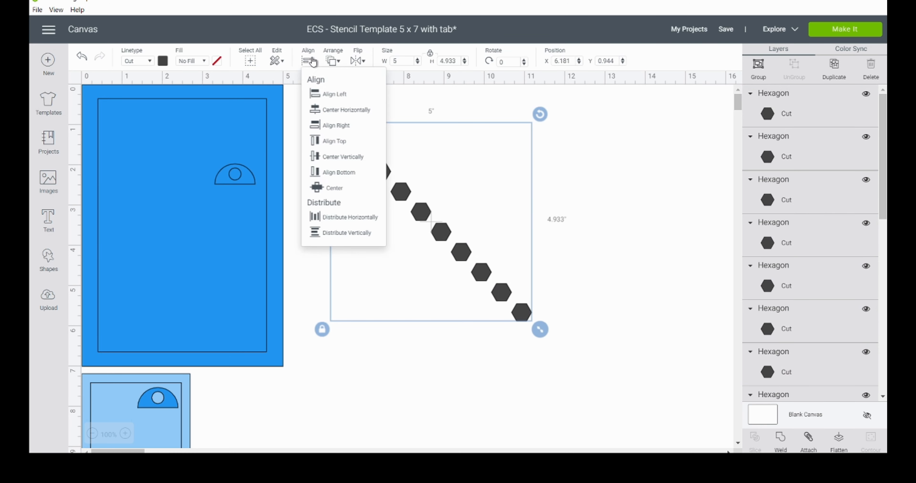
left_click(351, 173)
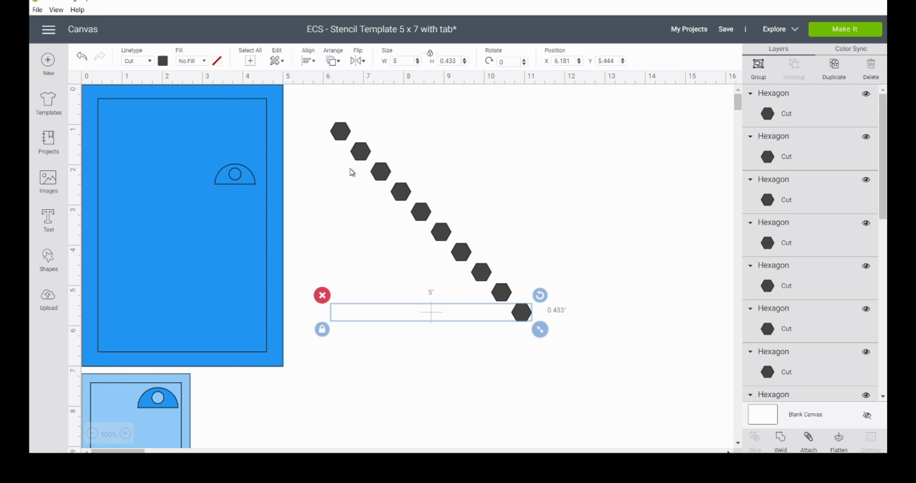
left_click_drag(447, 315, 457, 132)
left_click(454, 171)
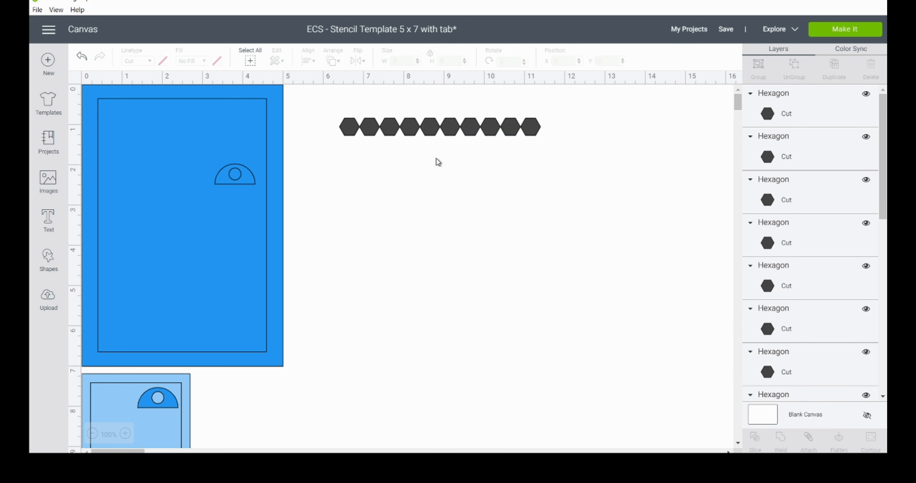
Step: Shift the hexagons successively rightward to open 0.1 inch gaps after each of the first five, leaving the remaining five at X 9.403
left_click_drag(369, 106, 541, 144)
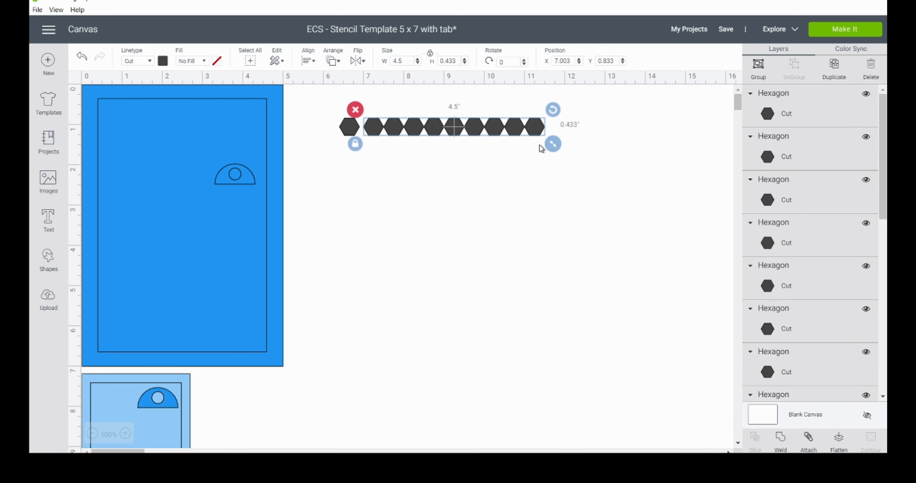
left_click_drag(389, 101, 544, 164)
left_click_drag(418, 102, 551, 167)
key("Right")
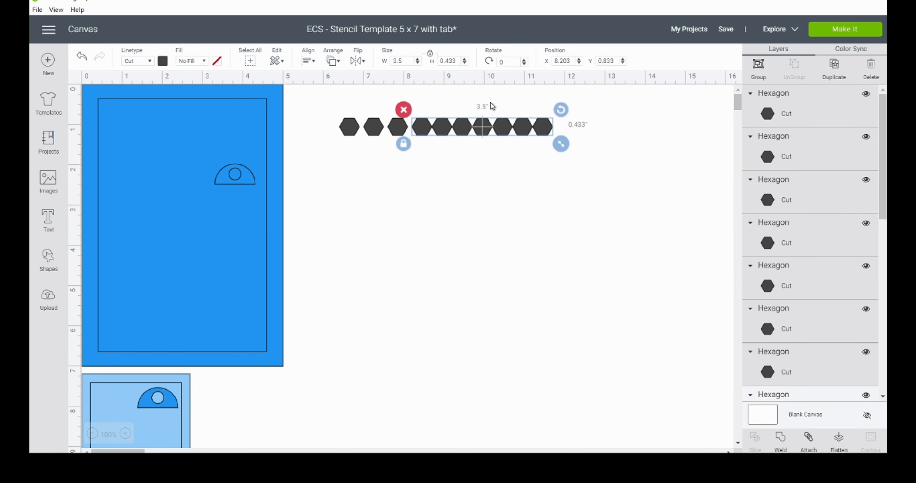
left_click(441, 104)
left_click_drag(441, 104, 542, 157)
key("Right")
left_click_drag(469, 105, 552, 164)
key("Right")
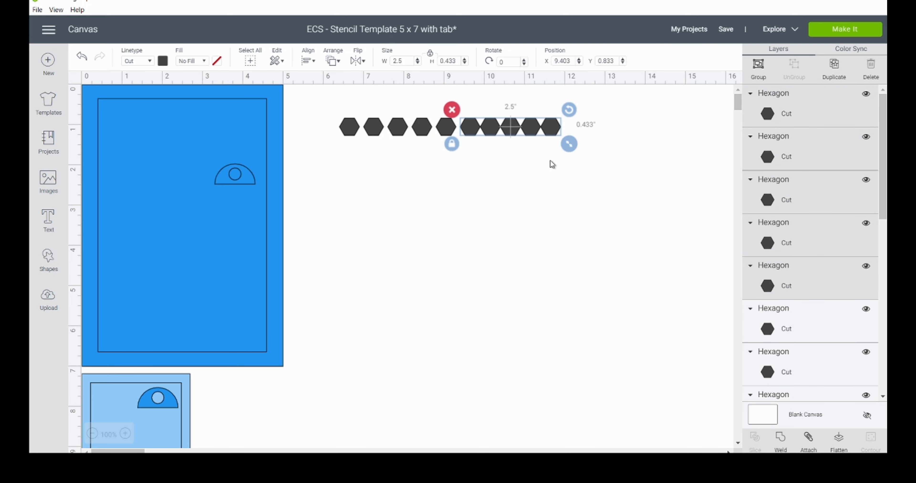
Step: Open matching 0.1 inch gaps between the remaining five hexagons, placing the last one at X 11.803
left_click(309, 62)
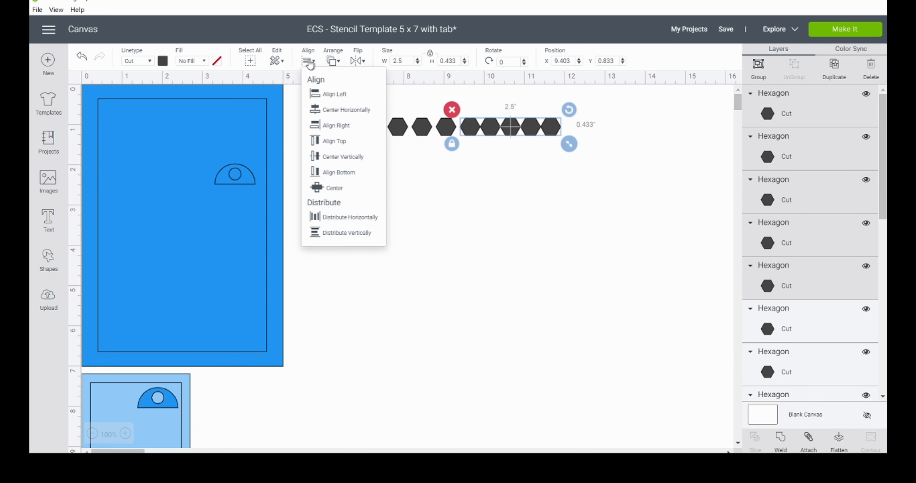
left_click(309, 62)
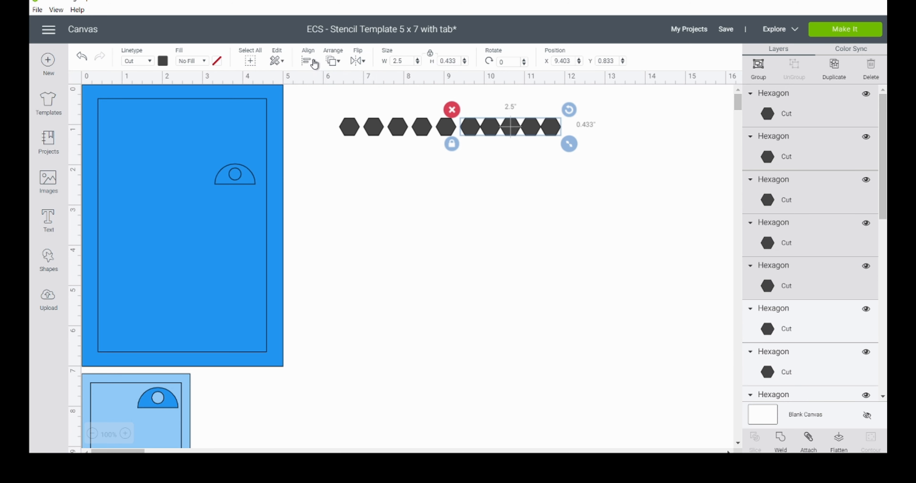
left_click(487, 99)
left_click_drag(486, 96, 563, 168)
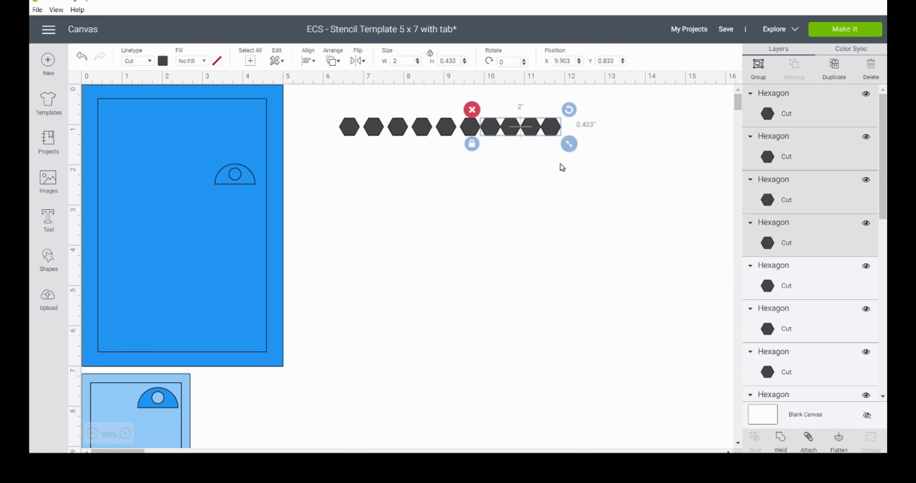
left_click_drag(512, 101, 561, 145)
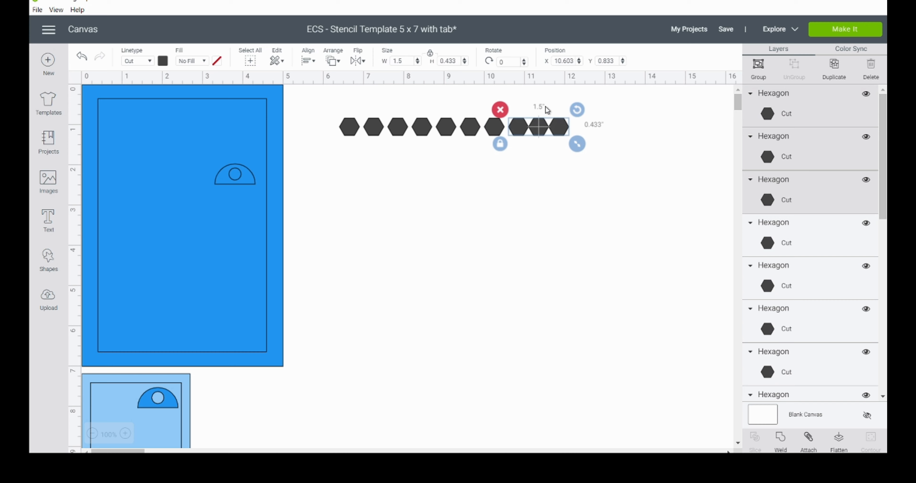
left_click_drag(538, 102, 572, 147)
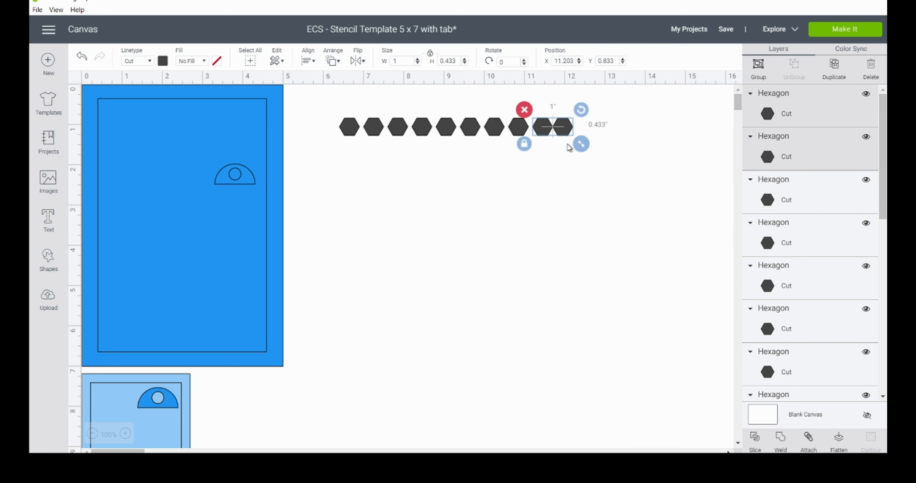
left_click_drag(558, 99, 577, 137)
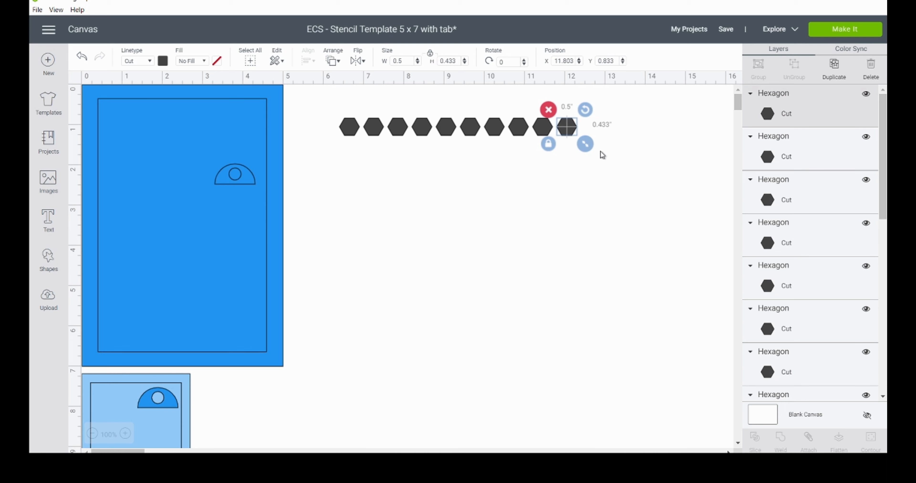
Step: Group the ten spaced hexagons and place a duplicate of the row directly beneath it at X 6.403, Y 1.333
left_click_drag(604, 153, 328, 113)
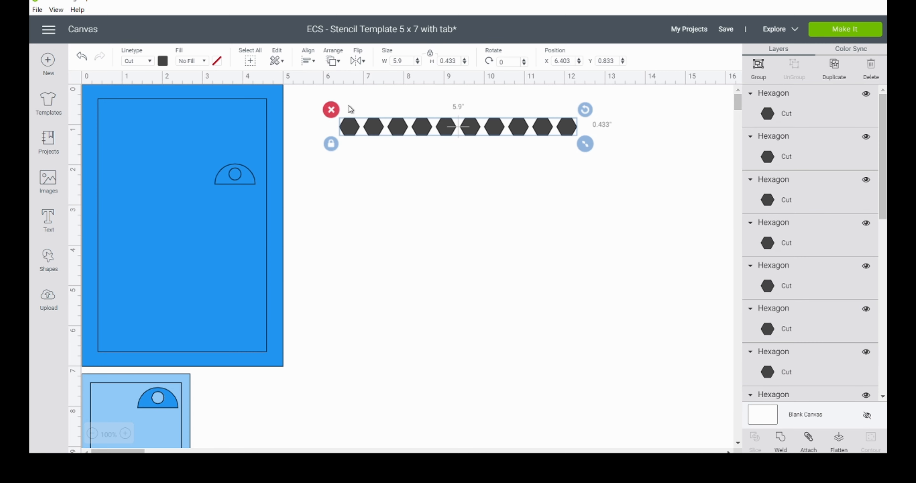
left_click(758, 71)
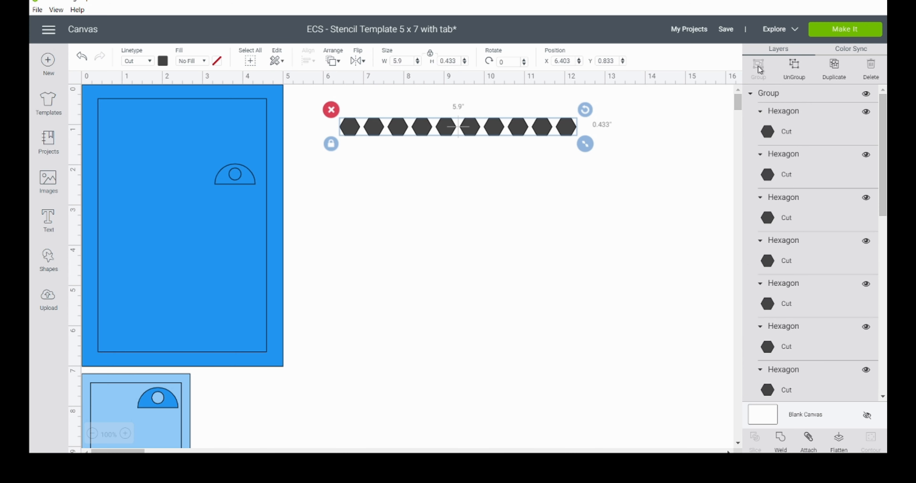
left_click(834, 67)
key("Left")
key("Left")
key("Left")
key("Left")
key("Left")
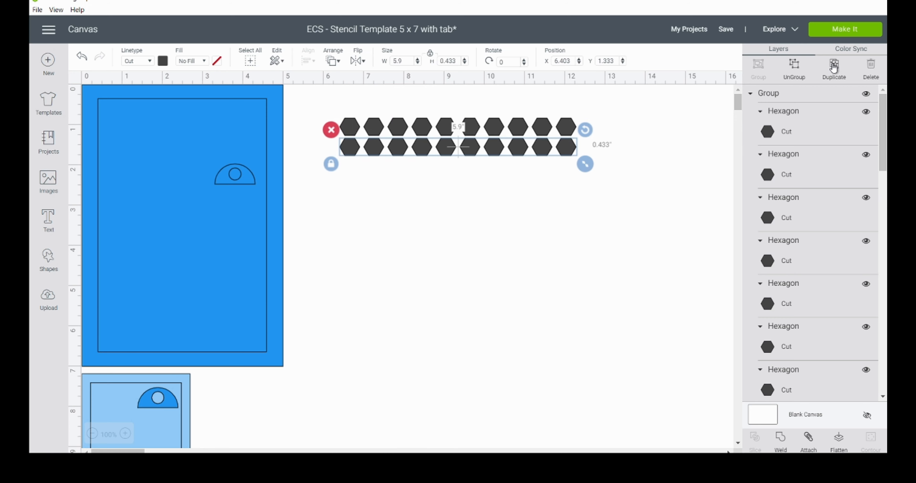
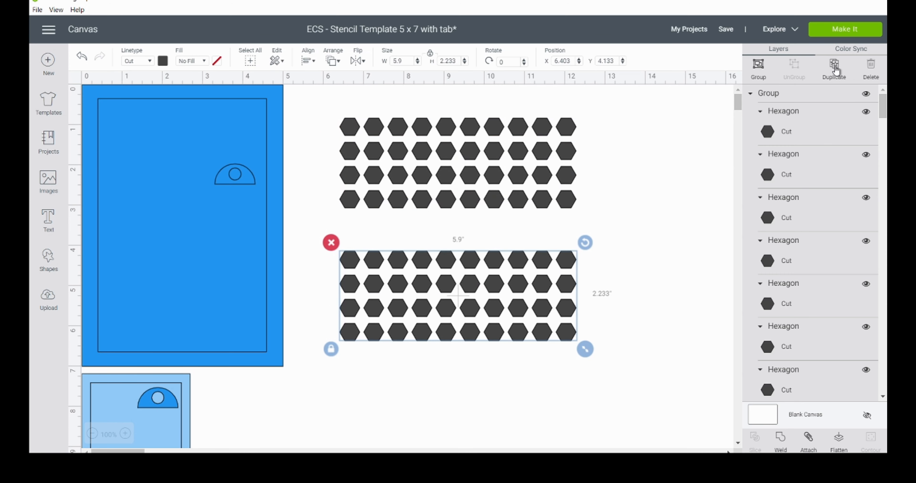
Step: Move the duplicated four-row hexagon block up to Y 3.233 so it sits evenly beneath the first four rows
key("Up")
key("Up")
key("Up")
key("Up")
key("Up")
key("Up")
key("Up")
key("Up")
key("Up")
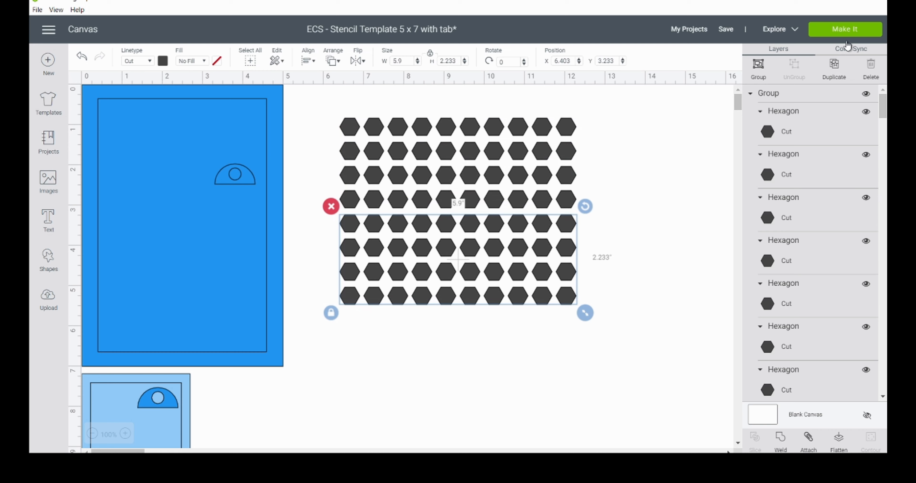
Step: Add another copy of the four-row hexagon block and position it beneath the eighth row at X 6.403, Y 5.633
key("Down")
key("Down")
key("Down")
key("Down")
key("Down")
key("Right")
key("Right")
key("Right")
key("Left")
key("Left")
key("Left")
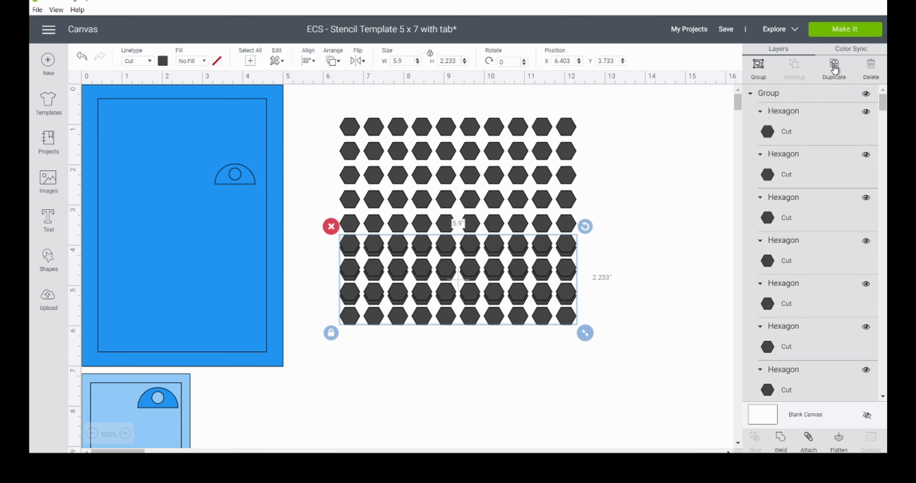
key("Down")
key("Down")
key("Down")
key("Down")
key("Down")
key("Down")
key("Down")
key("Down")
key("Down")
key("Down")
key("Down")
key("Down")
key("Down")
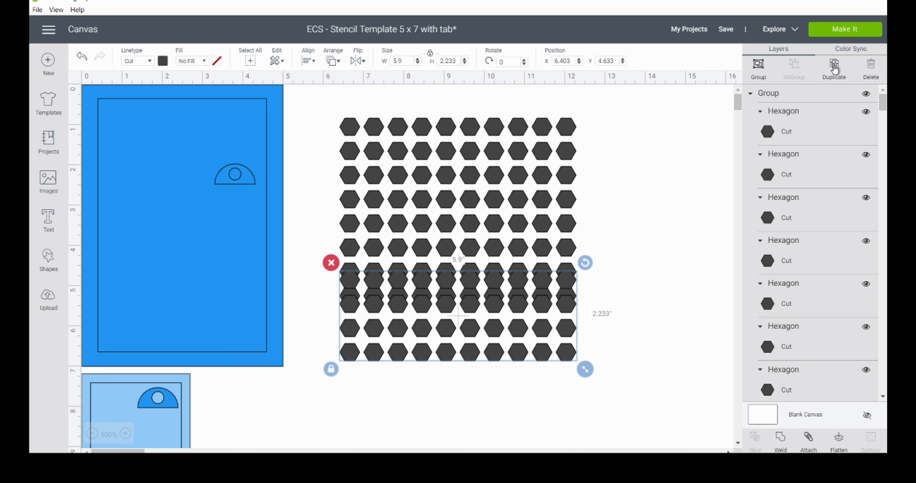
key("Down")
key("Down")
key("Down")
key("Down")
key("Down")
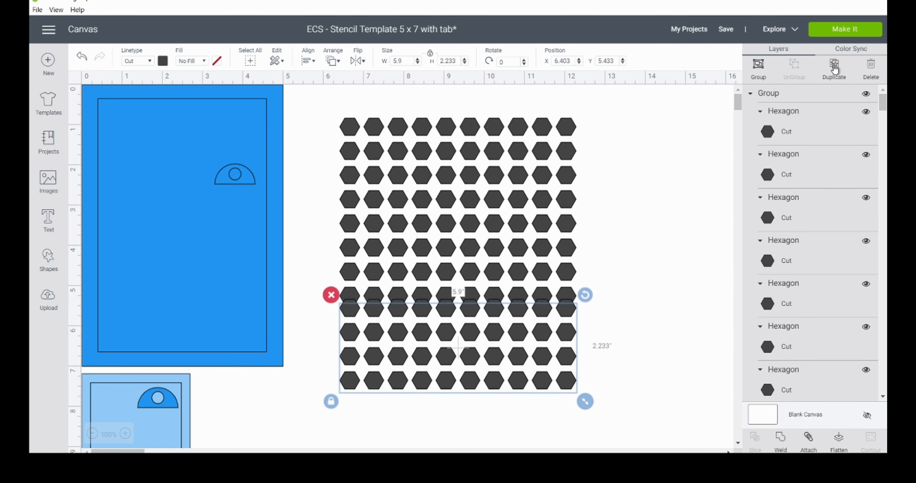
key("Down")
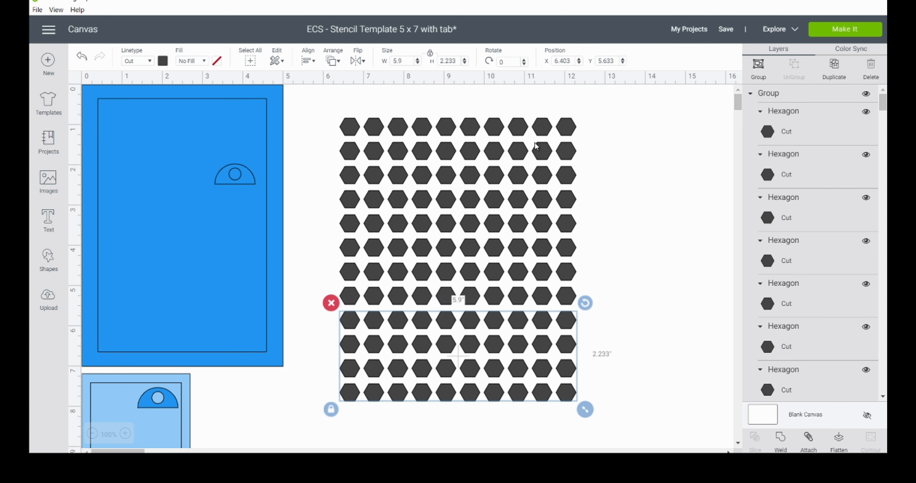
Step: Select all twelve rows of hexagons and weld them into a single pattern
left_click_drag(326, 89, 621, 414)
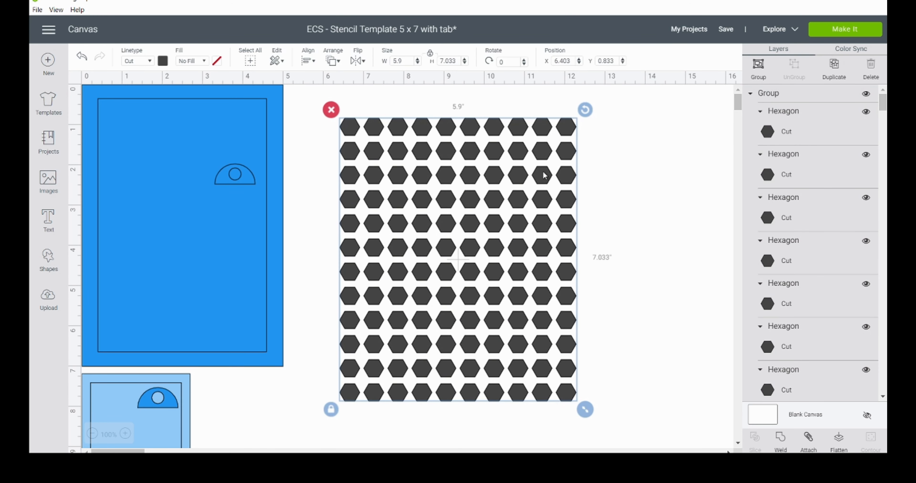
left_click(311, 62)
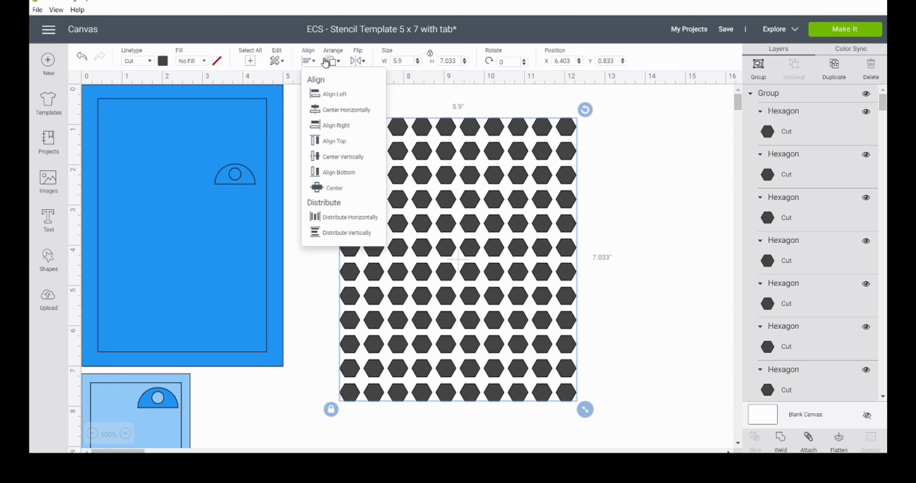
left_click(654, 337)
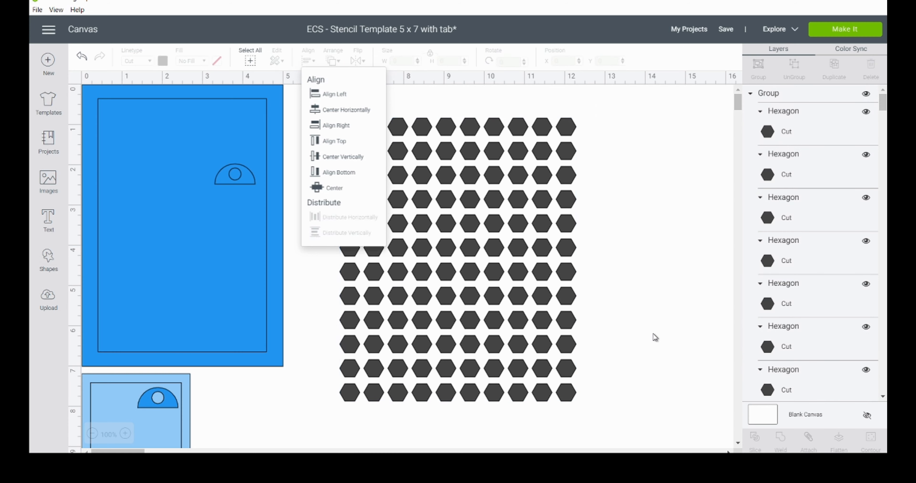
left_click_drag(640, 407, 373, 91)
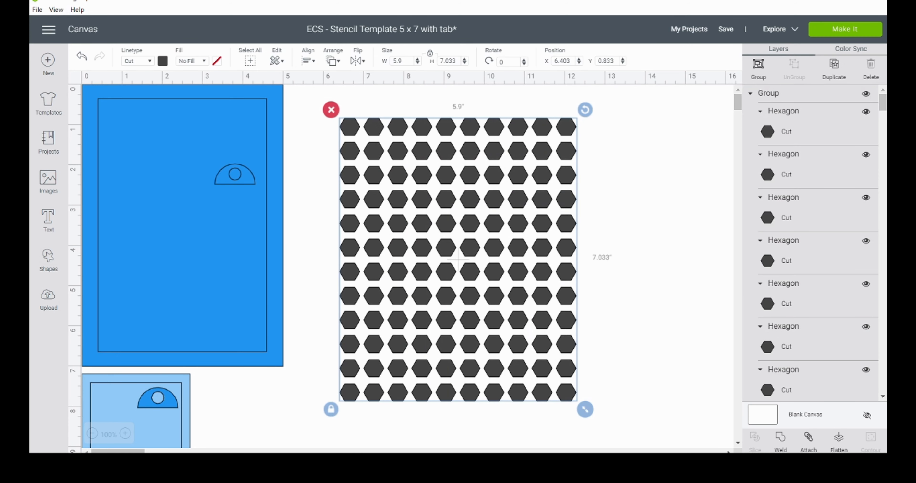
left_click(782, 438)
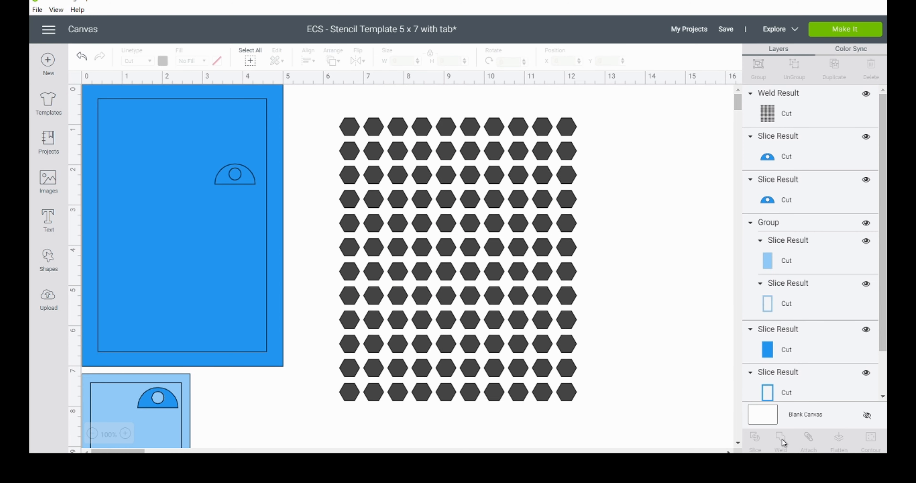
Step: Place the large template's inner panel behind the welded pattern and park a duplicate of the pattern at X 14.5, Y 0.681
left_click_drag(197, 285, 480, 321)
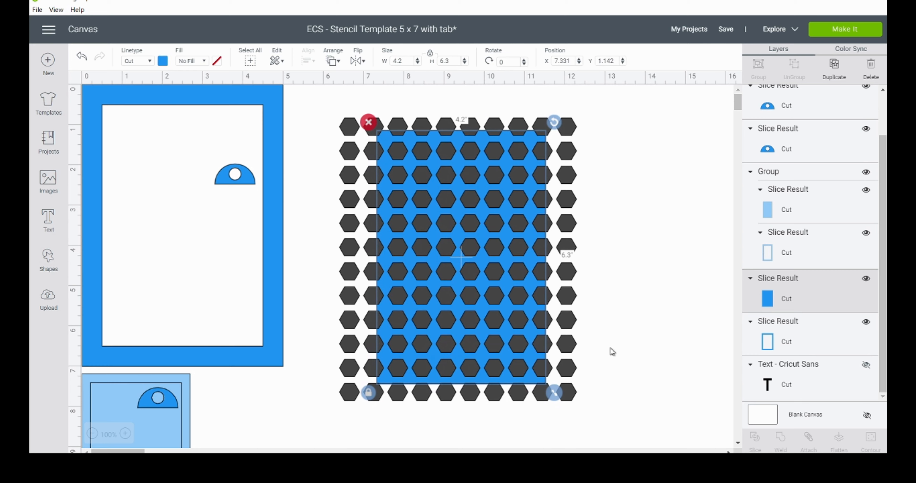
left_click(570, 311)
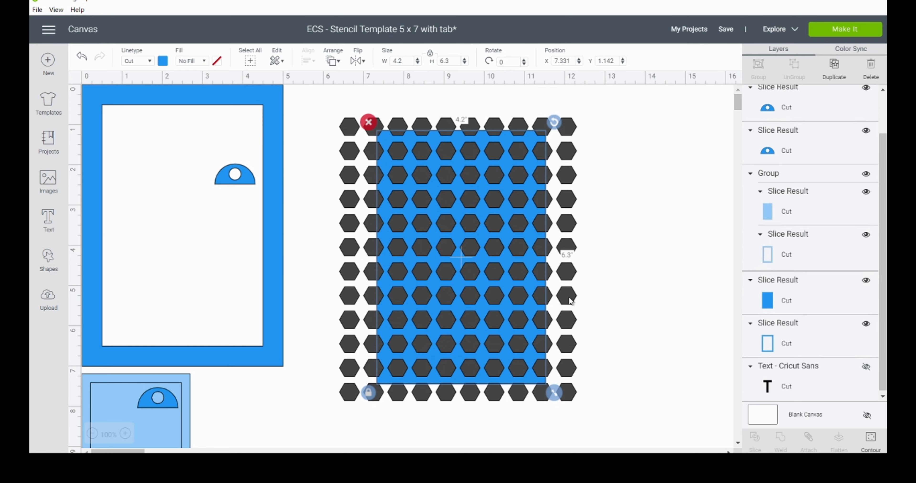
left_click(837, 69)
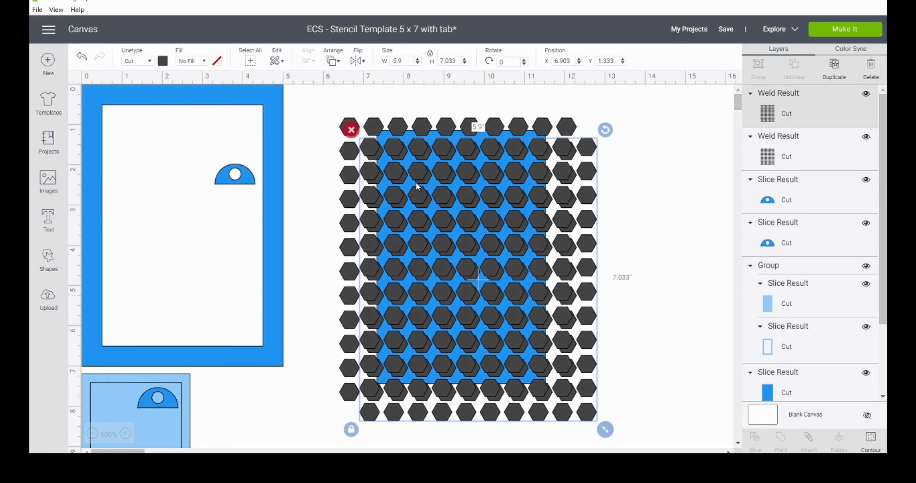
left_click_drag(393, 173, 698, 145)
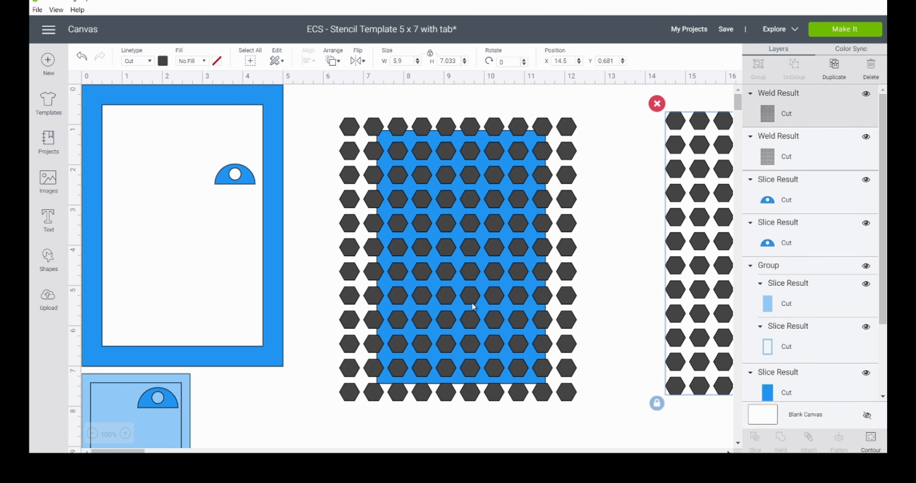
Step: Move the hexagon pattern off the inner panel to X 7.431, Y 3.181 and return the panel to the large template's frame
left_click_drag(568, 412, 451, 276)
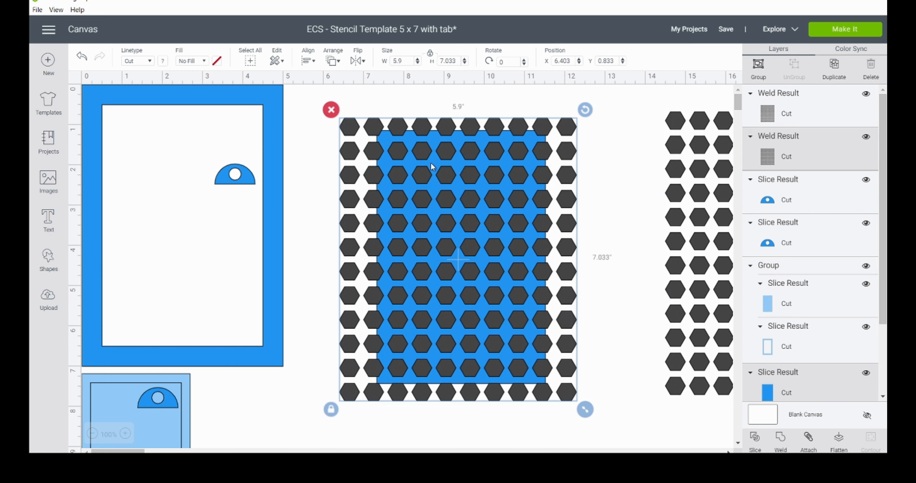
left_click_drag(420, 129, 463, 226)
left_click(415, 102)
left_click(404, 158)
left_click_drag(403, 158, 131, 128)
Step: Duplicate the large template's frame, inner panel and tab, and move the hexagon pattern up to X 6.833, Y 0.556
left_click_drag(307, 220, 219, 154)
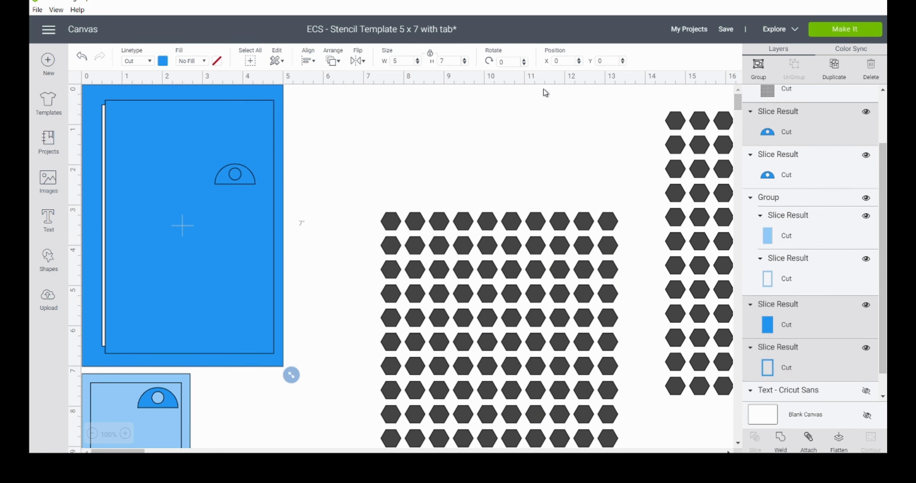
left_click(834, 66)
left_click_drag(470, 263, 446, 158)
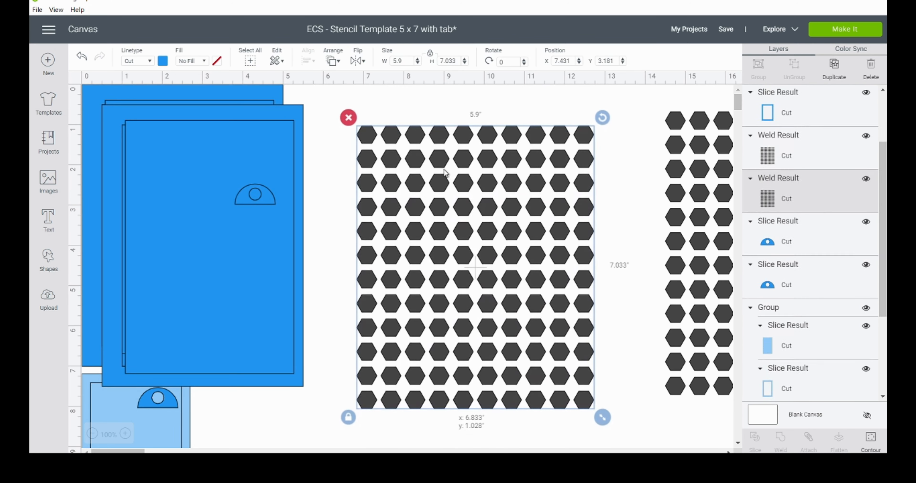
Step: Shift the duplicated frame, panel and tab to X 1.125, Y 2.725 and park another copy of them at X 14.319, Y 1.017
left_click_drag(321, 222, 267, 187)
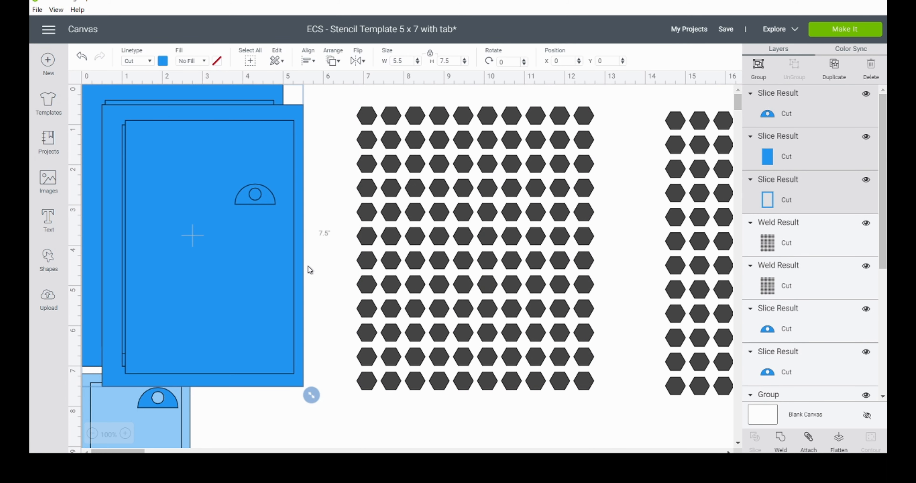
left_click(321, 225)
left_click_drag(295, 214, 318, 287)
left_click_drag(271, 196, 306, 241)
left_click_drag(298, 148, 295, 221)
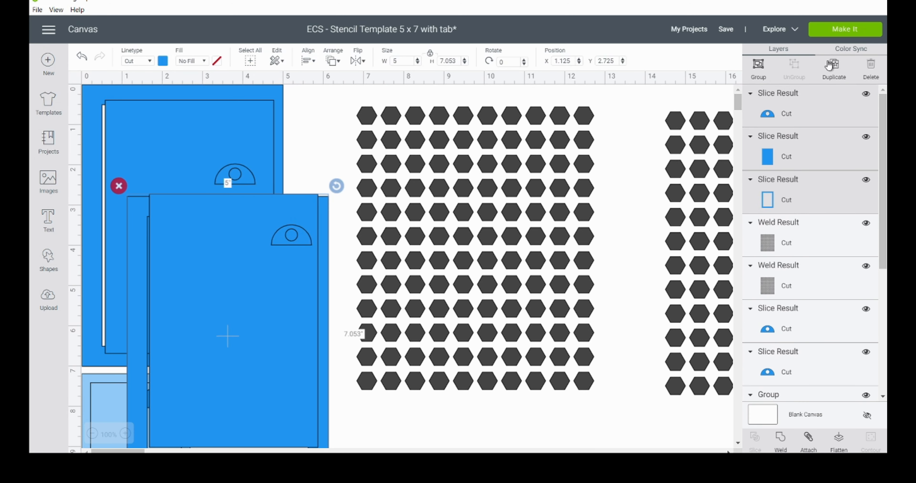
left_click(834, 68)
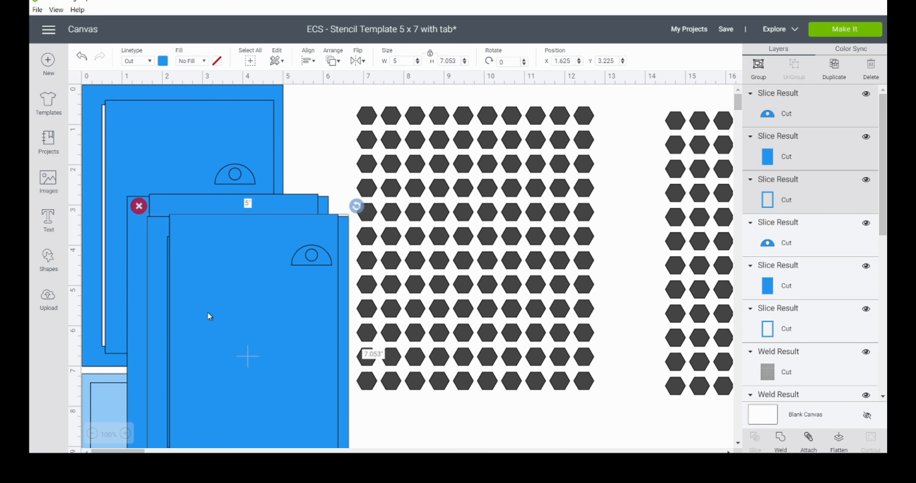
left_click_drag(228, 306, 743, 212)
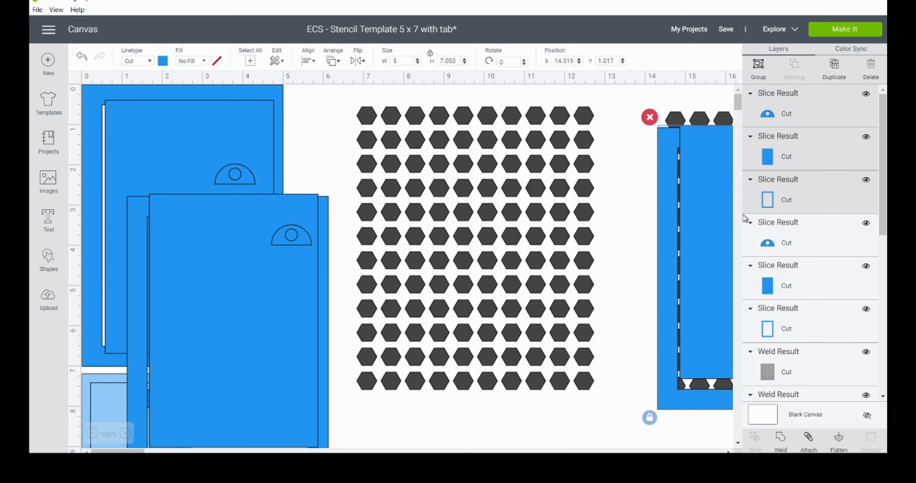
Step: Place the duplicated inner panel over the hexagon pattern and center the two on each other
left_click(293, 302)
left_click_drag(292, 302, 532, 228)
left_click_drag(513, 419, 454, 263)
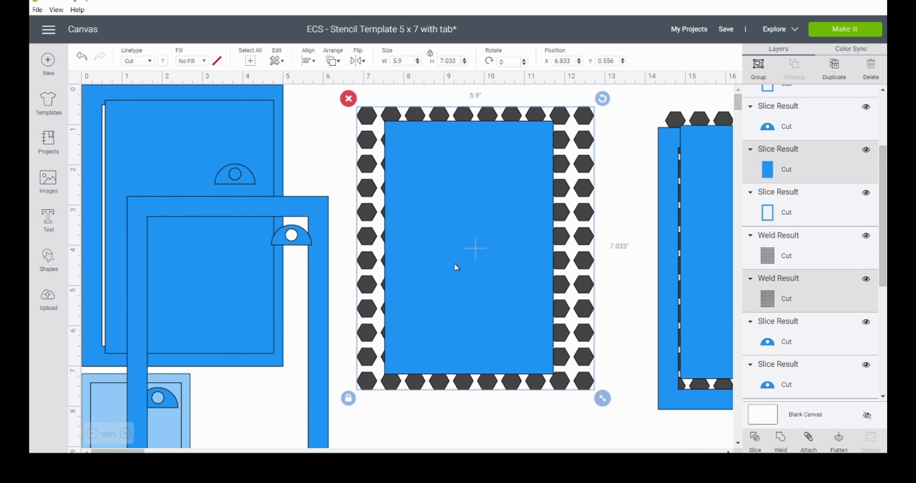
left_click(308, 61)
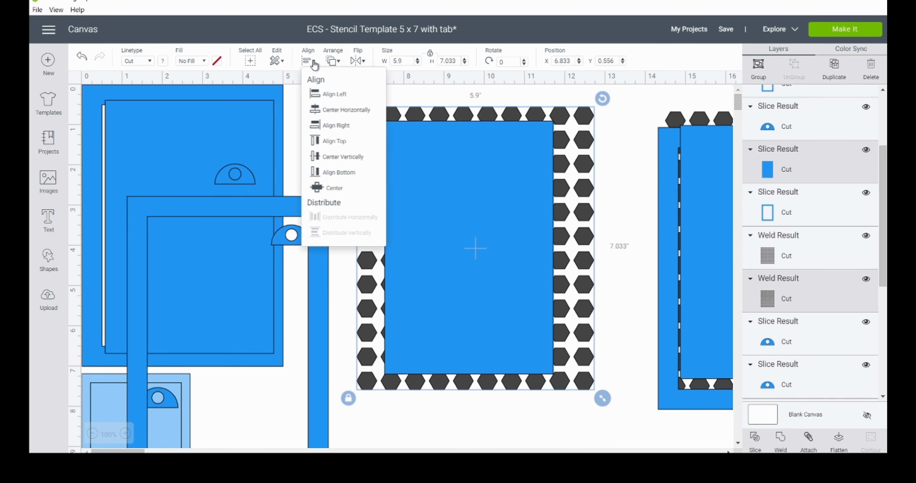
left_click(355, 192)
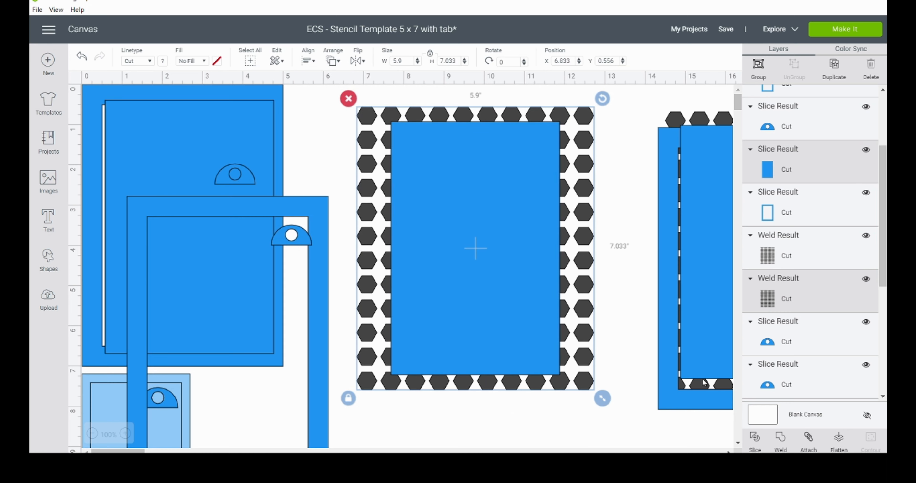
Step: Slice the panel with the hexagon pattern, pull the pieces apart and delete the leftovers, keeping only the perforated panel
left_click(757, 440)
left_click_drag(579, 119, 605, 407)
left_click_drag(546, 198, 596, 324)
left_click_drag(593, 270, 608, 422)
left_click_drag(511, 241, 370, 266)
left_click_drag(511, 185, 580, 427)
left_click(535, 363)
left_click_drag(535, 363, 554, 448)
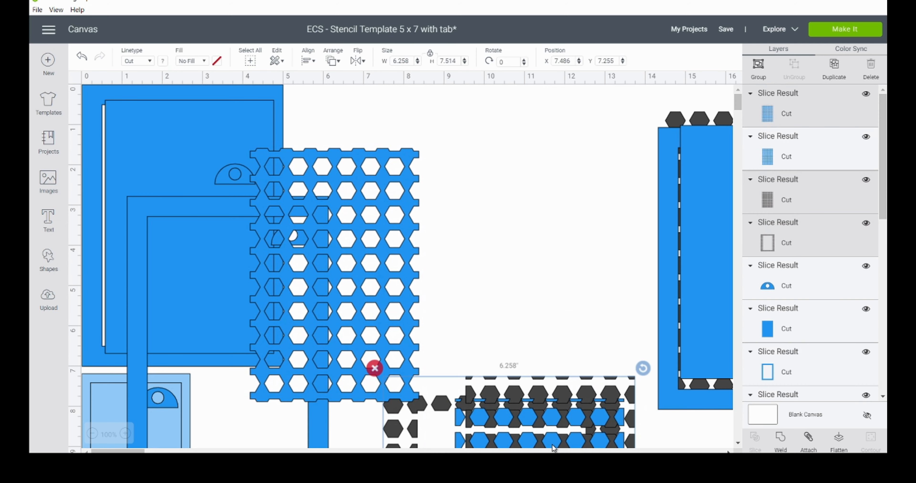
key("Delete")
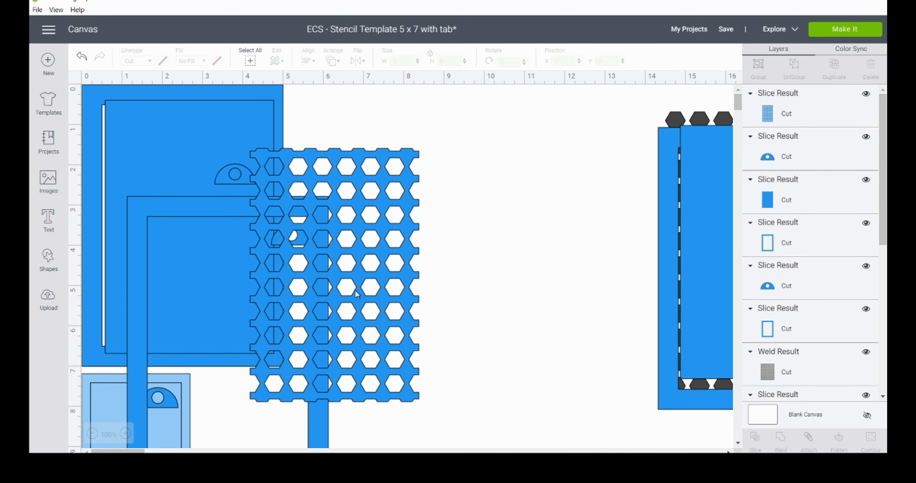
Step: Bring the perforated panel and the duplicated frame together in the clear area, center them on each other and weld them
left_click_drag(356, 293, 526, 277)
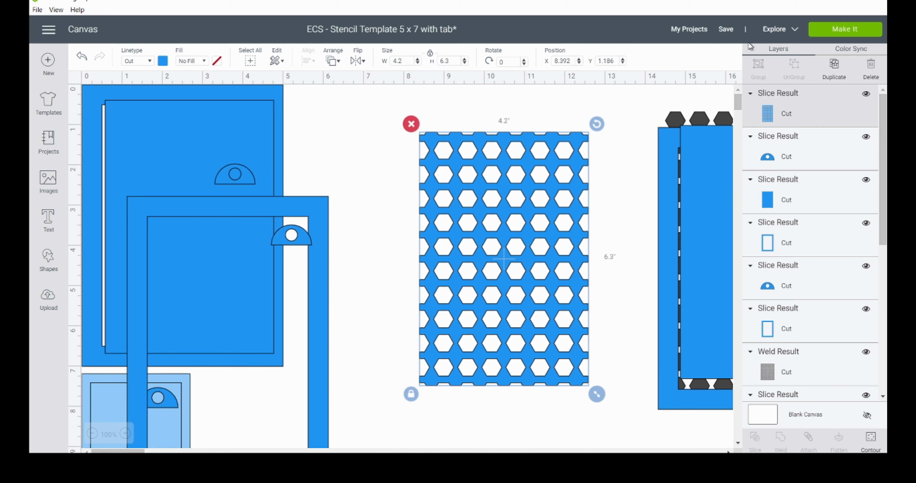
left_click_drag(321, 226, 585, 148)
left_click_drag(402, 165, 476, 225)
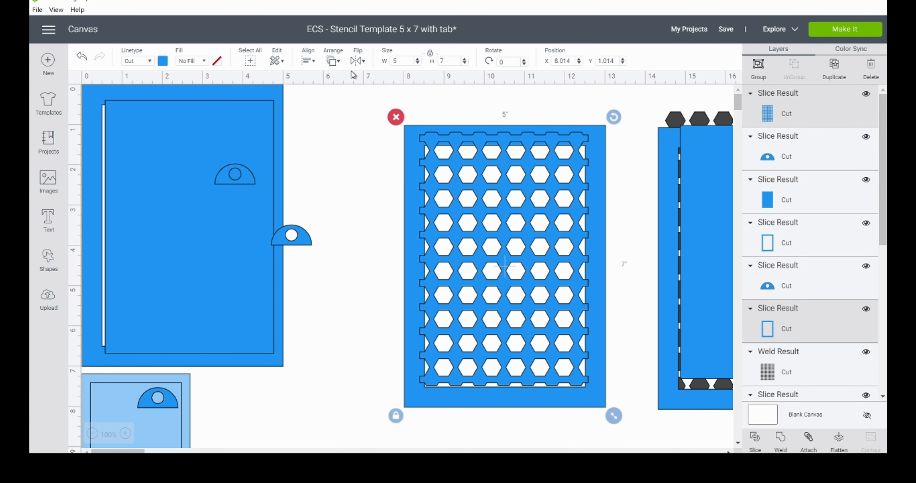
left_click(308, 61)
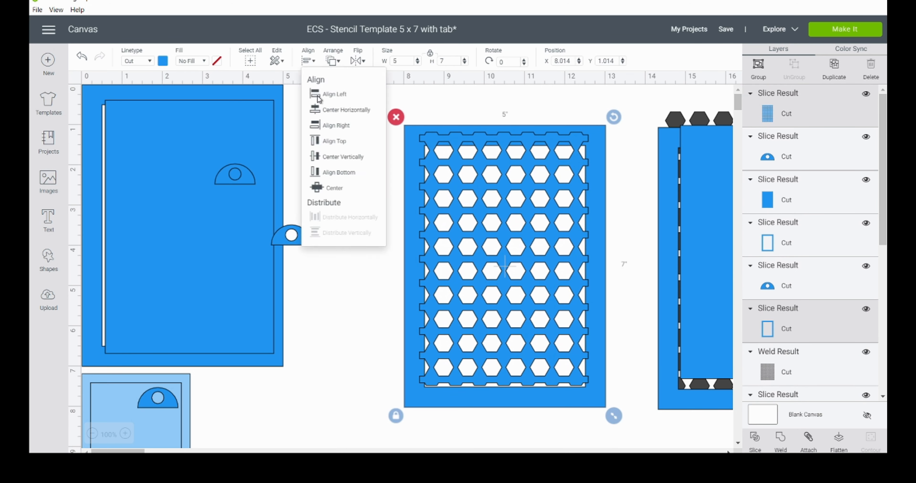
left_click(334, 196)
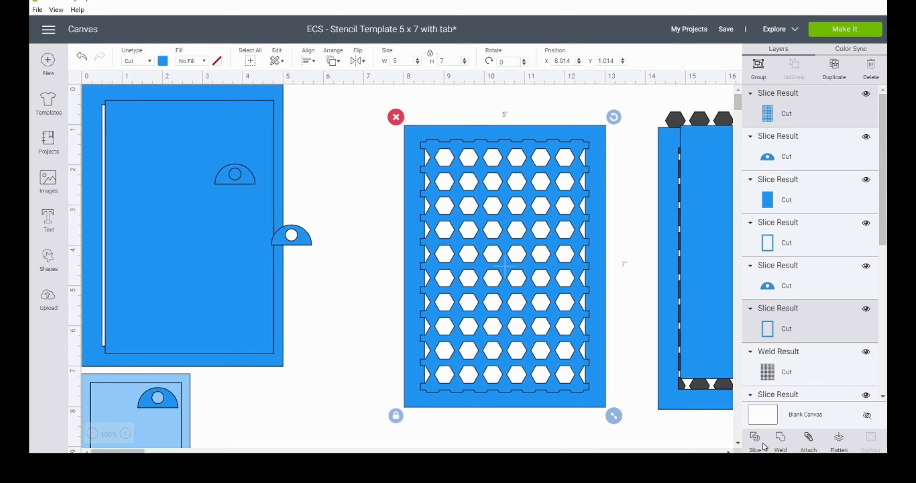
left_click(781, 440)
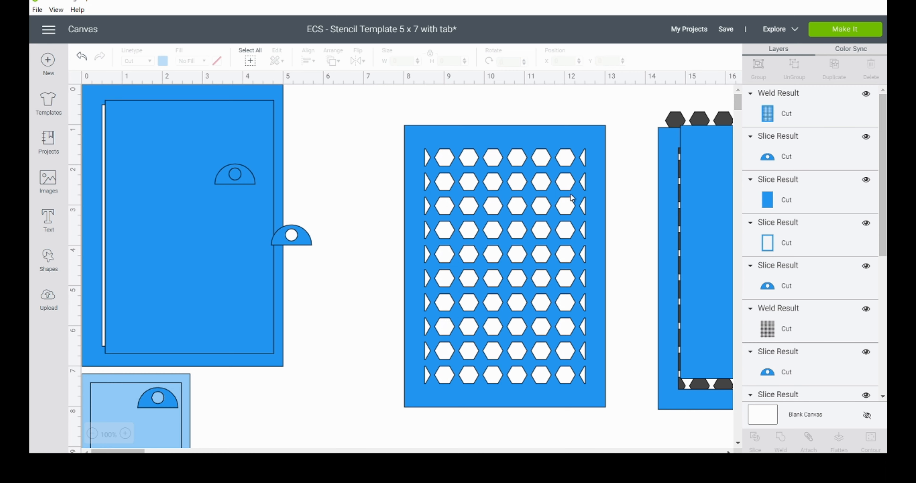
Step: Set the tab on the upper edge of the perforated 5 x 7 stencil, center them horizontally and weld them together
left_click_drag(543, 222, 494, 207)
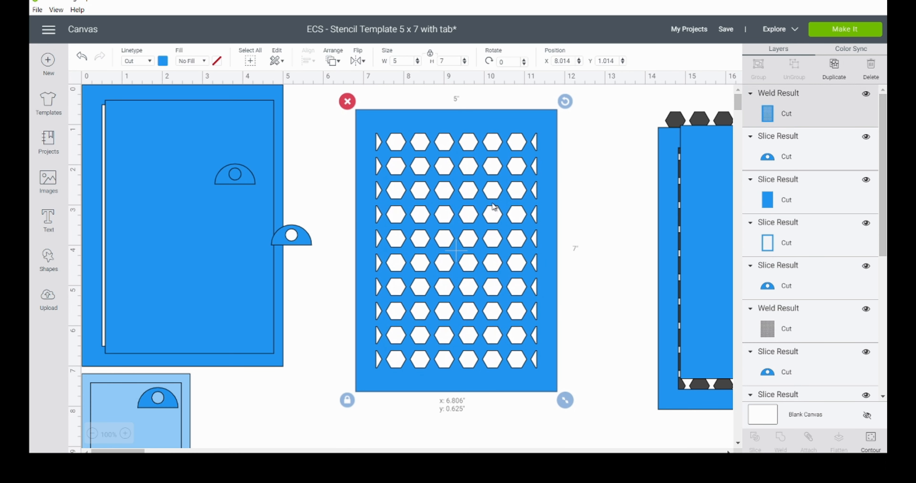
left_click_drag(493, 207, 471, 260)
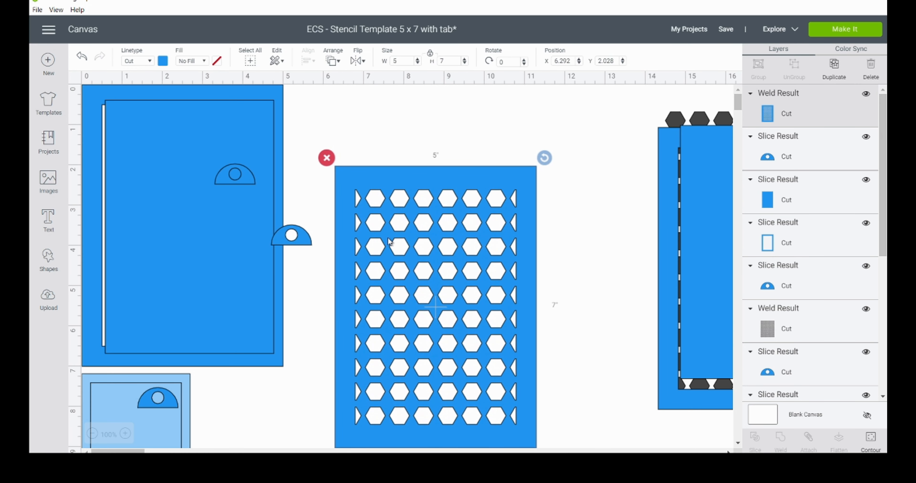
left_click_drag(304, 243, 450, 161)
left_click_drag(367, 115, 471, 226)
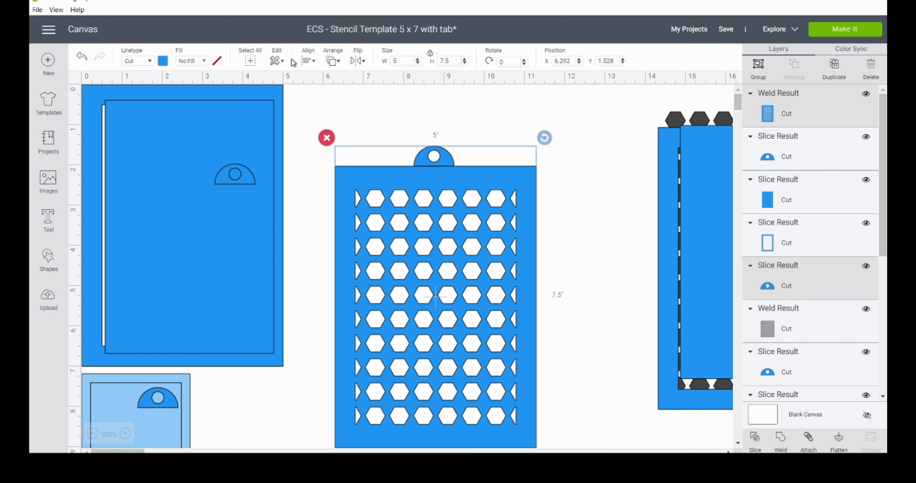
left_click(307, 62)
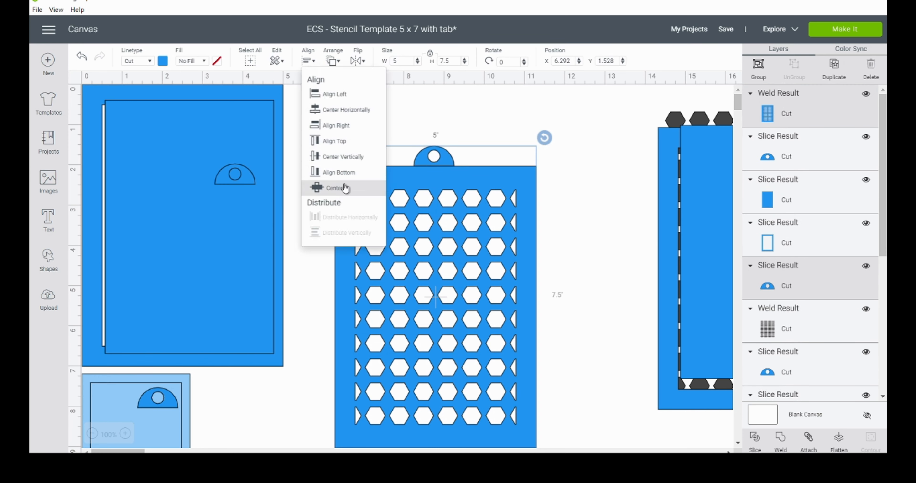
left_click(359, 110)
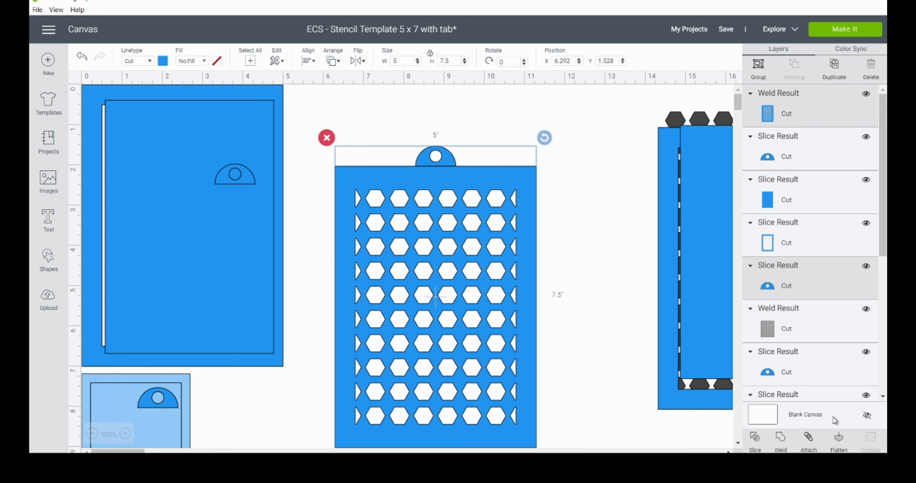
left_click(780, 440)
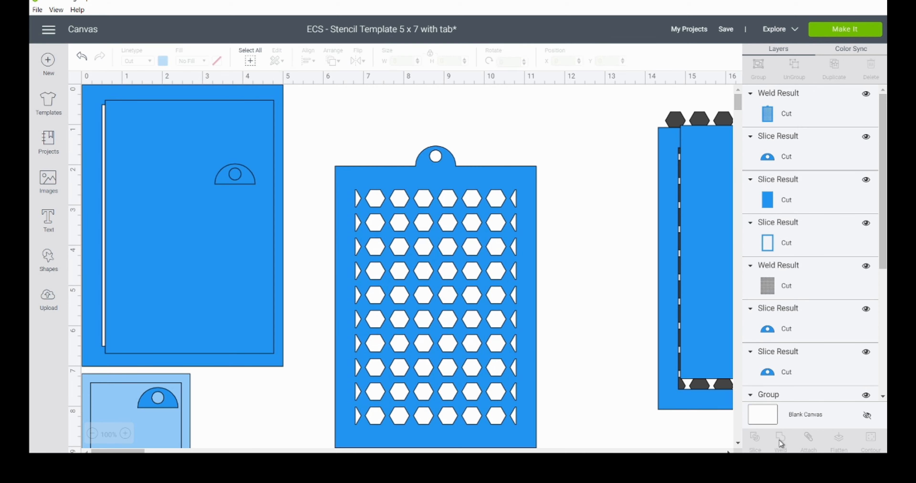
Step: Park the finished stencil at X 3.194, Y 7.472 and move the spare panel, frame and tab off the hexagon pattern
left_click_drag(526, 223, 367, 419)
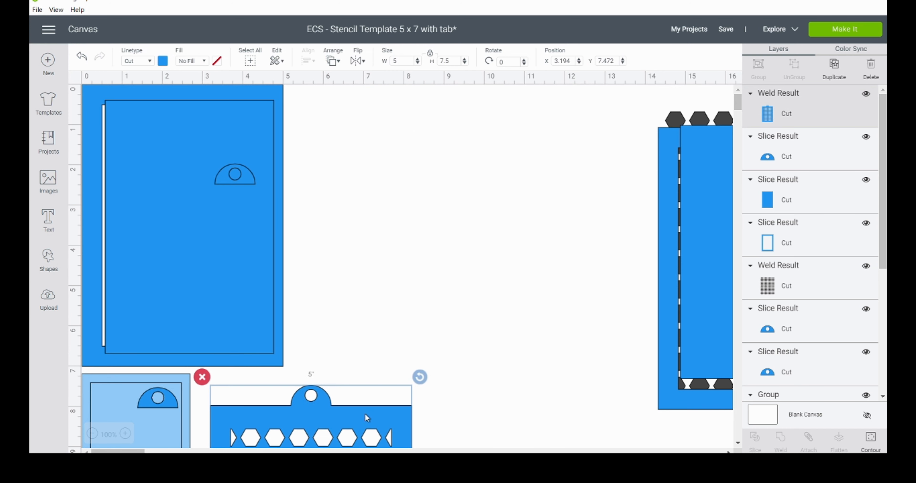
left_click_drag(107, 451, 128, 451)
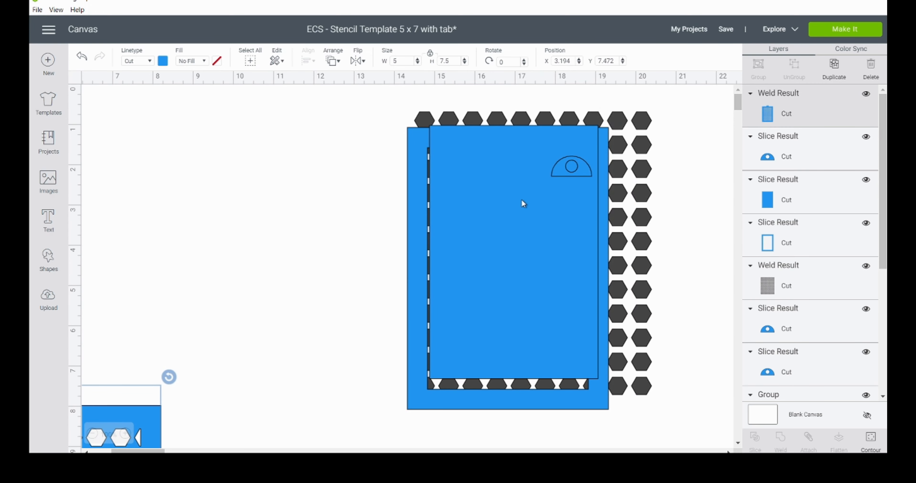
left_click_drag(441, 224, 222, 230)
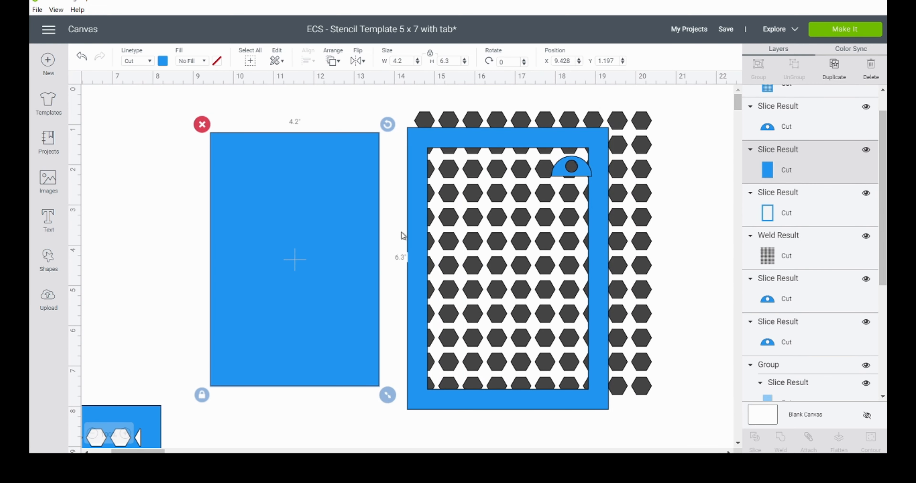
left_click_drag(408, 240, 201, 233)
left_click_drag(573, 168, 302, 221)
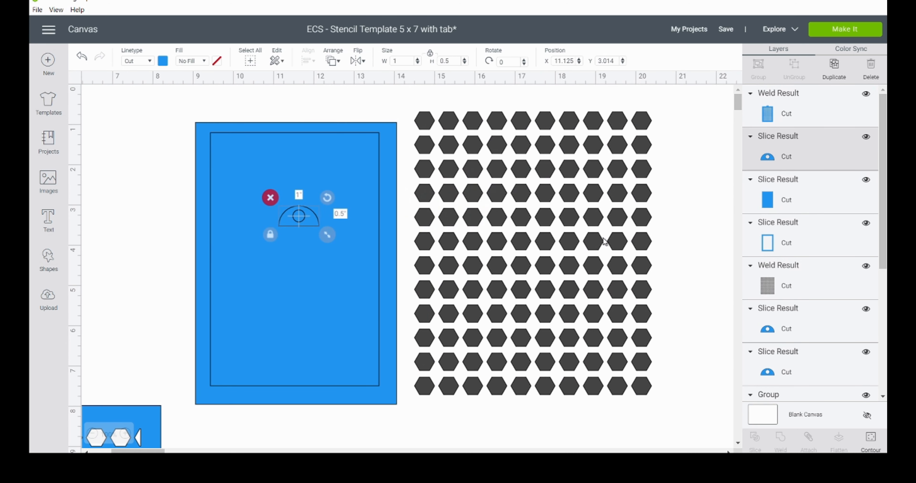
Step: Scale the hexagon pattern down to 4.945 x 5.894 and park a duplicate of it beside the original
left_click(568, 253)
left_click_drag(656, 400, 611, 353)
left_click_drag(320, 338, 292, 336)
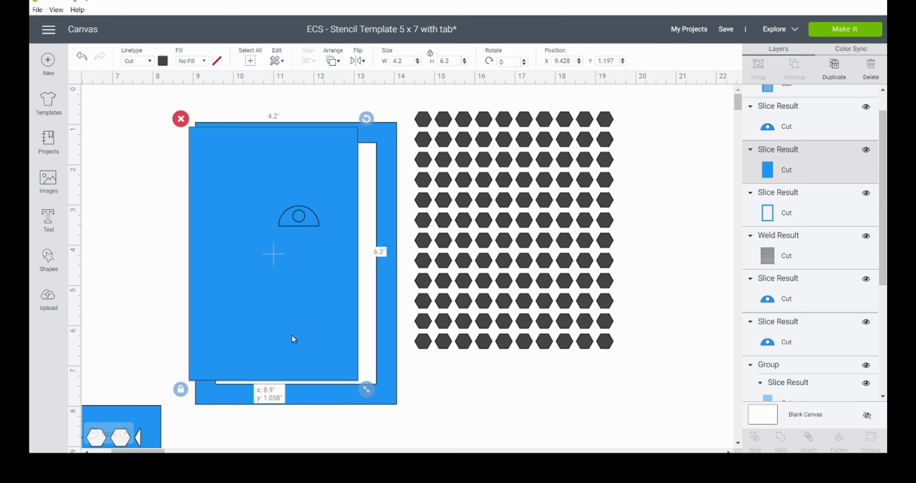
left_click_drag(292, 336, 292, 335)
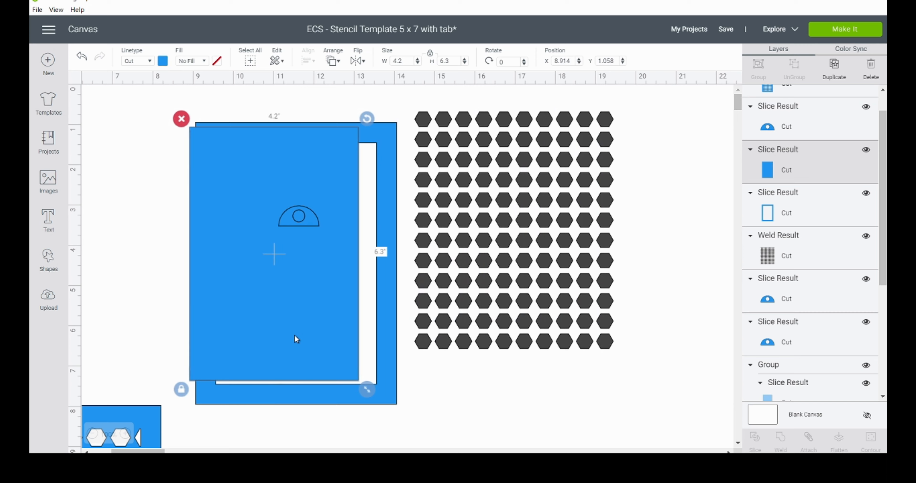
left_click(465, 311)
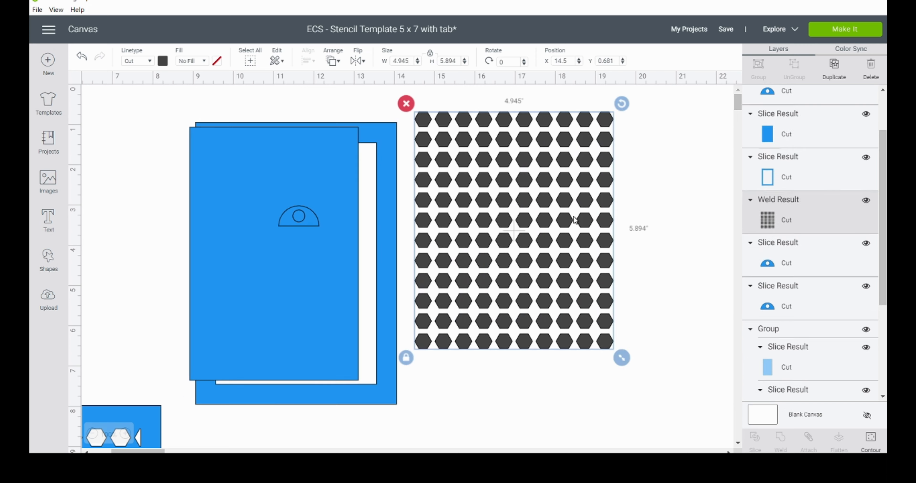
left_click(834, 66)
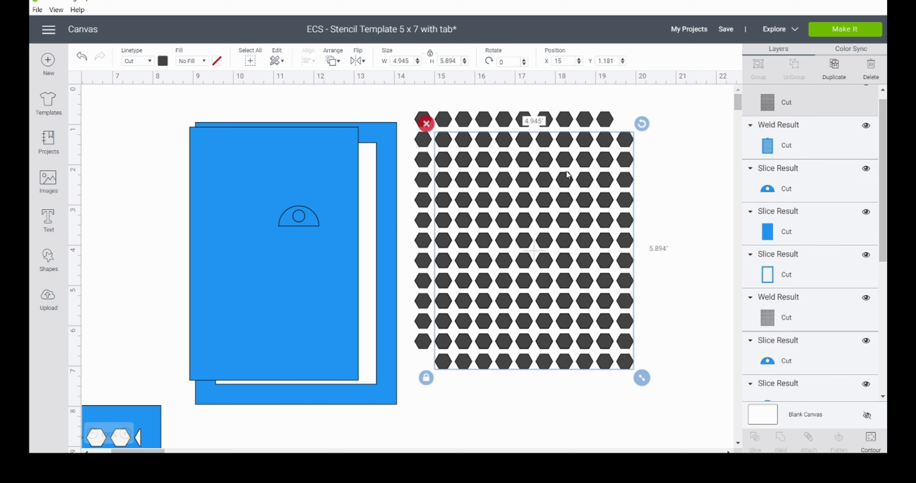
left_click_drag(449, 182, 668, 253)
Step: Place the inner panel over the reduced hexagon pattern, center the two on each other and slice them
left_click_drag(311, 250, 542, 228)
left_click_drag(523, 397, 480, 231)
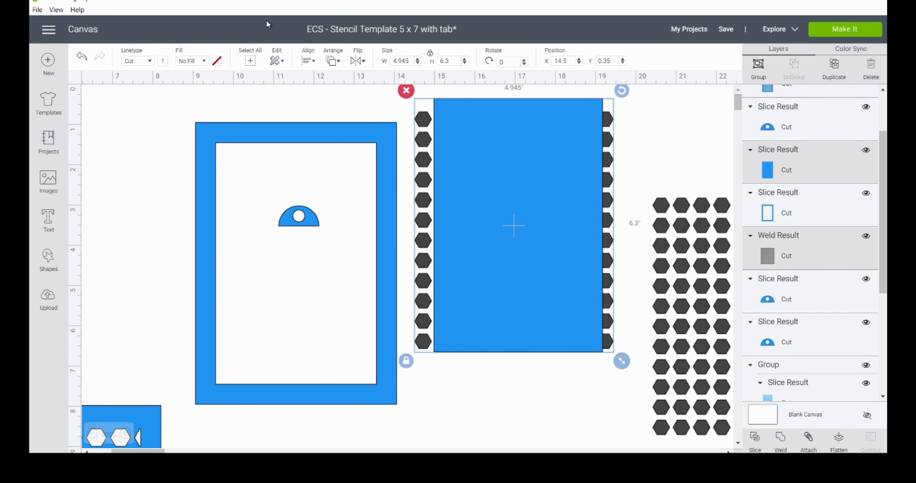
left_click(308, 61)
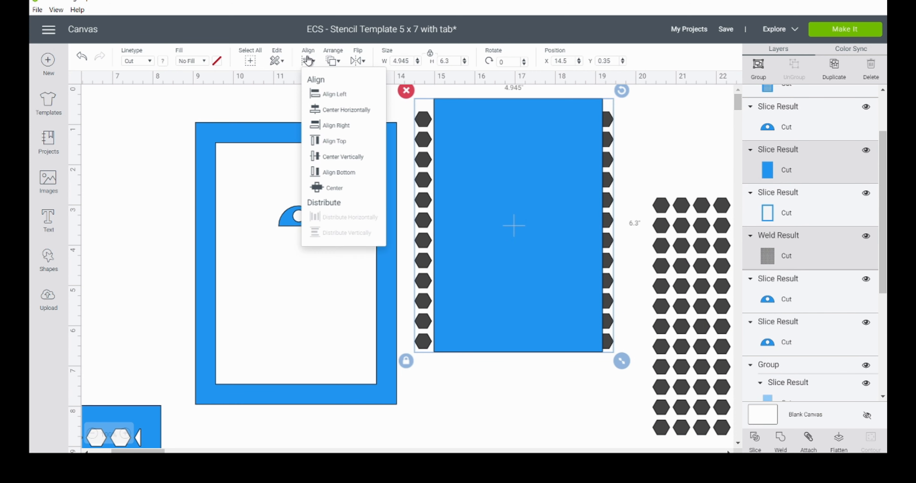
left_click(338, 188)
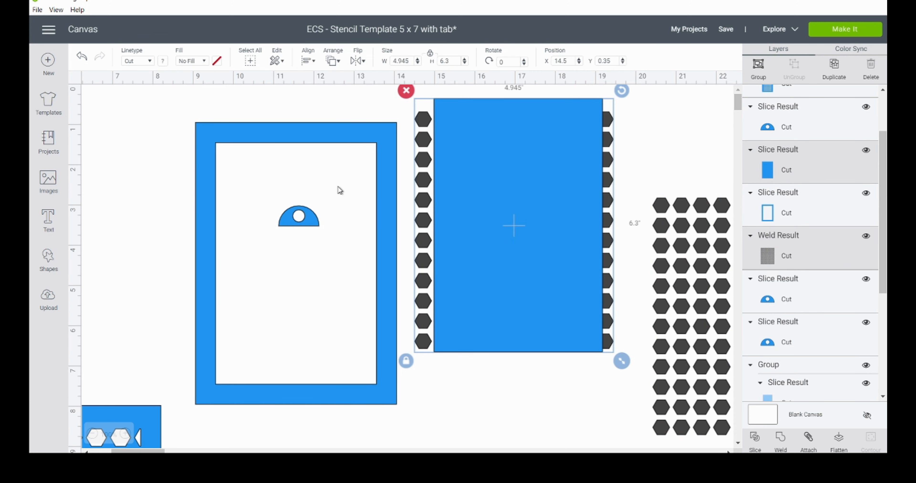
left_click(754, 444)
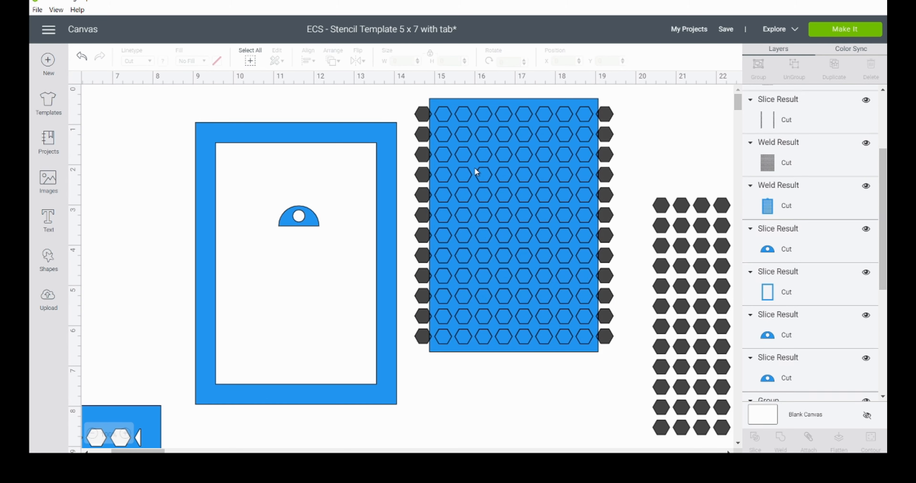
Step: Pull the slice pieces apart, move the perforated panel onto the frame and delete the leftover hexagons and edge strips
left_click_drag(482, 174, 502, 482)
left_click_drag(417, 341, 438, 450)
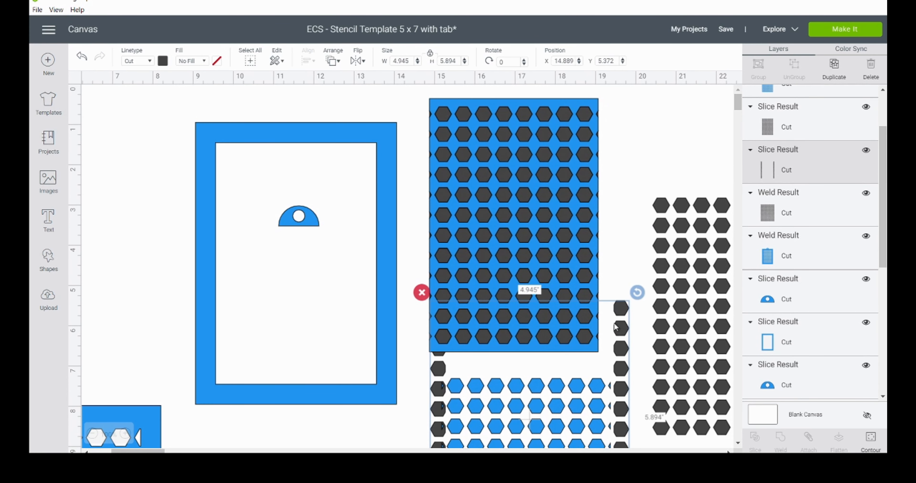
left_click_drag(626, 306, 627, 427)
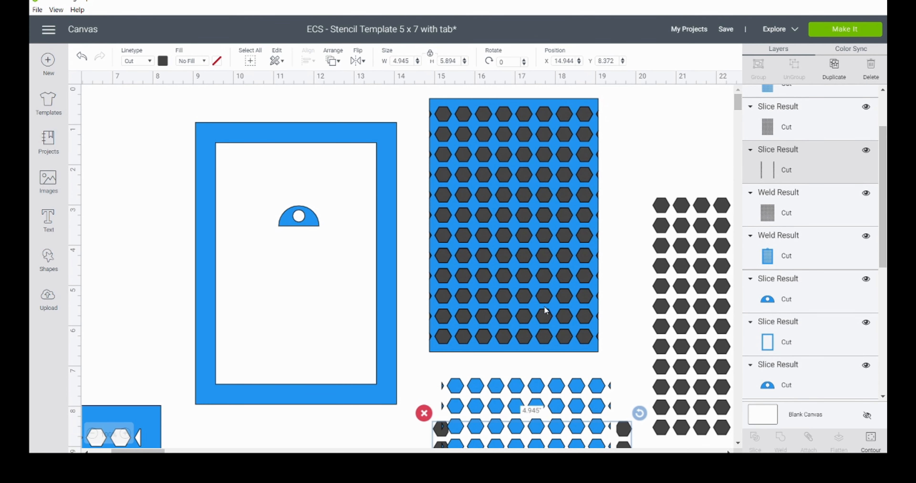
left_click(471, 247)
left_click_drag(471, 247, 254, 284)
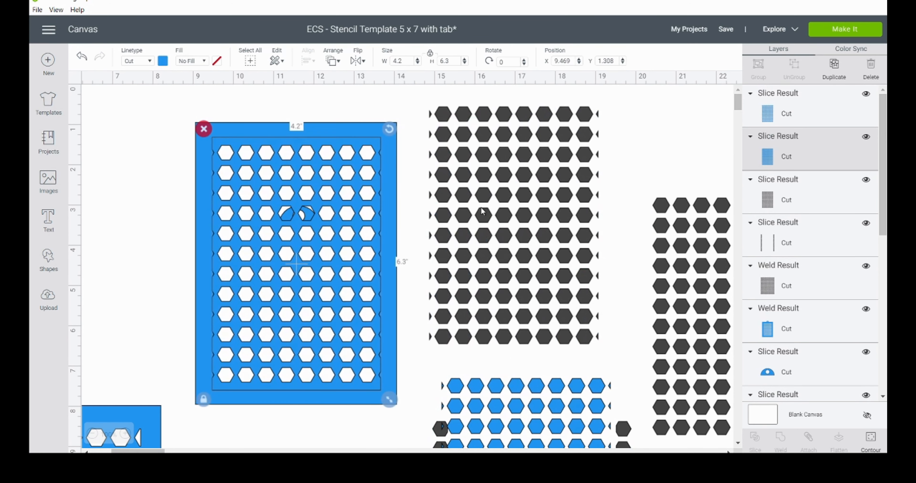
left_click(503, 419)
left_click_drag(492, 264, 519, 383)
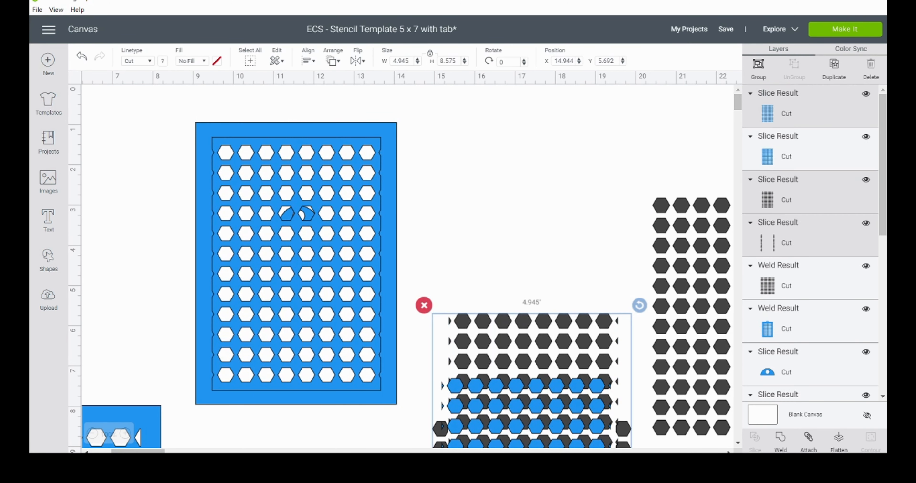
key("Delete")
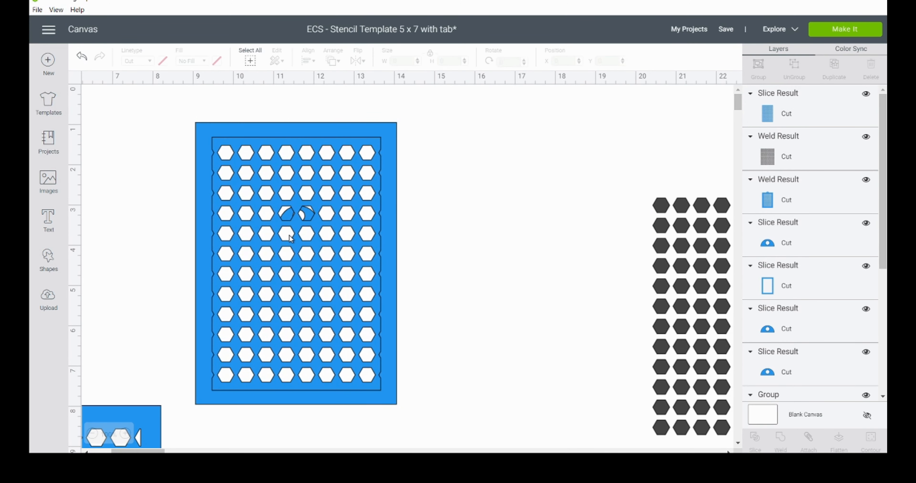
Step: Move the frame and perforated panel clear of the loose tab, center them on each other and weld them
left_click_drag(419, 250, 489, 233)
left_click_drag(144, 423, 238, 156)
mouse_move(439, 217)
left_mouse_down()
mouse_move(234, 246)
mouse_move(231, 255)
mouse_move(404, 237)
mouse_move(452, 218)
left_mouse_up()
left_click_drag(514, 412, 482, 339)
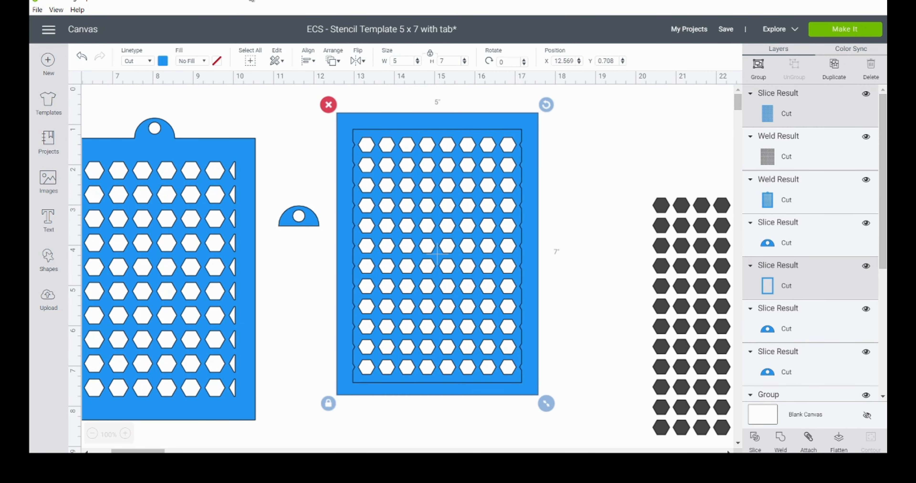
left_click(308, 60)
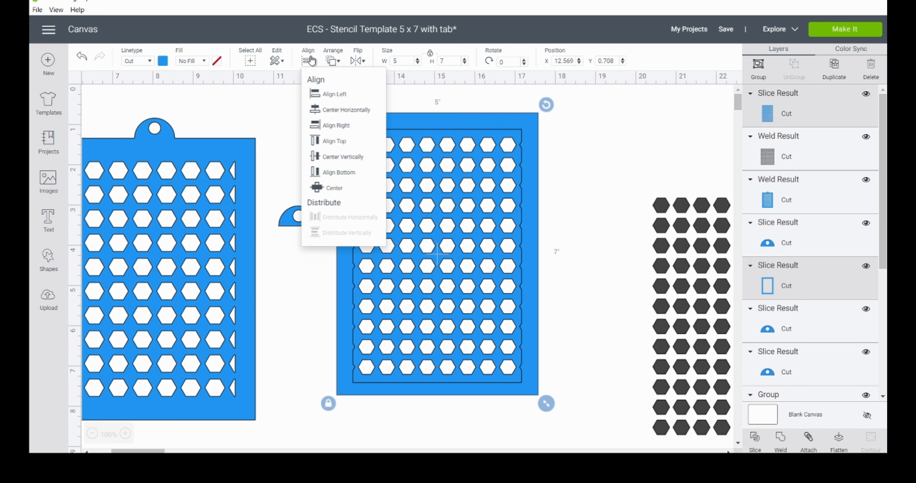
left_click(343, 191)
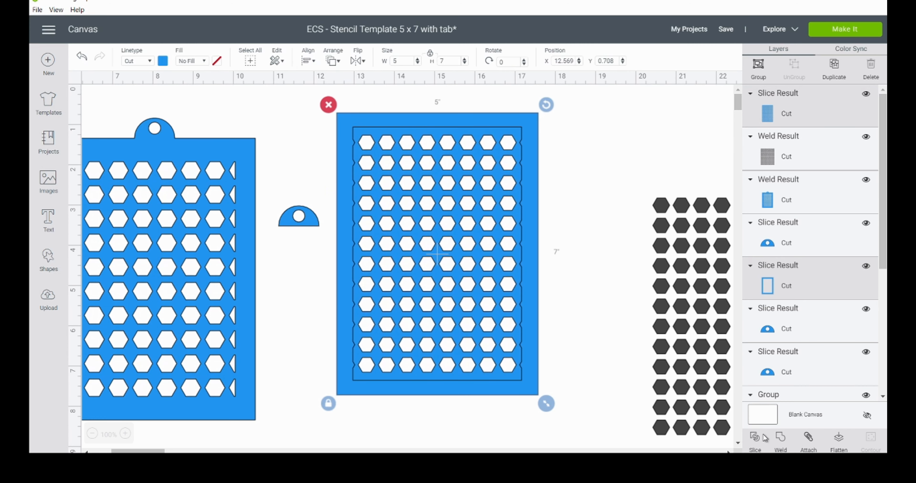
left_click(784, 446)
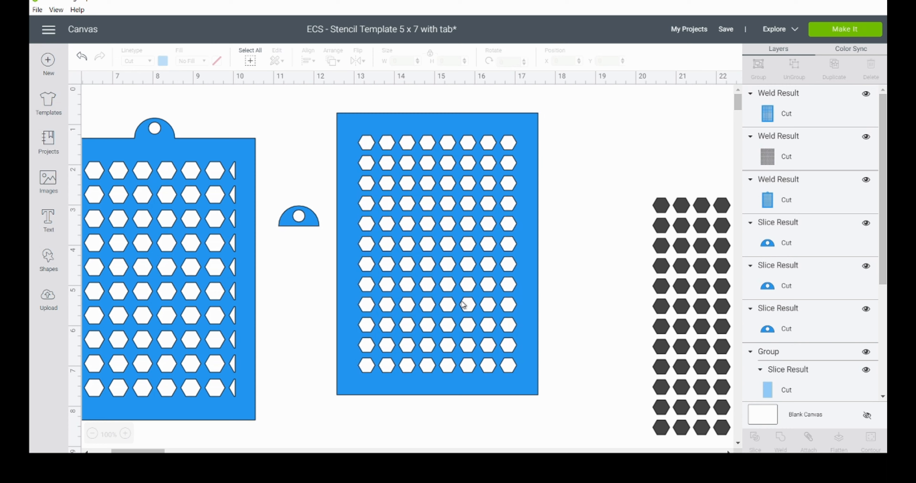
Step: Place the new small-hexagon stencil at X 12.403, Y 1.792 and the finished tabbed stencil at X 5.125, Y 0.958
left_click_drag(414, 203, 388, 253)
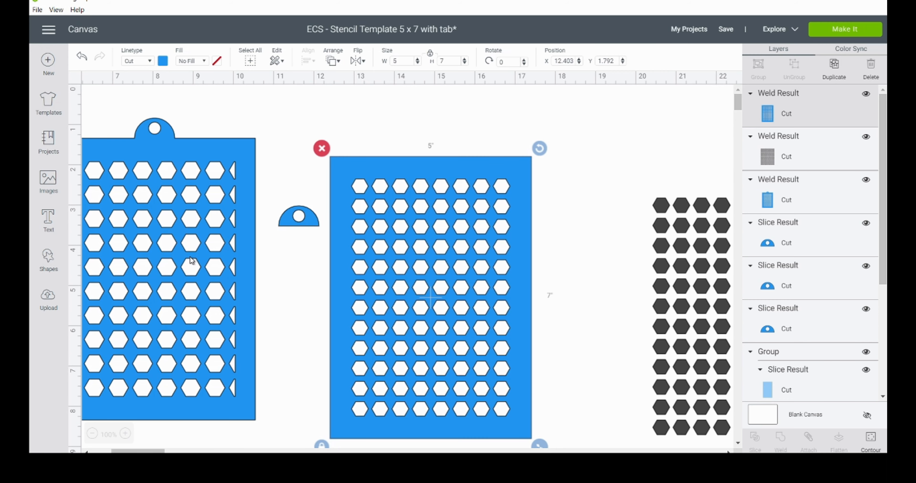
left_click_drag(191, 260, 227, 244)
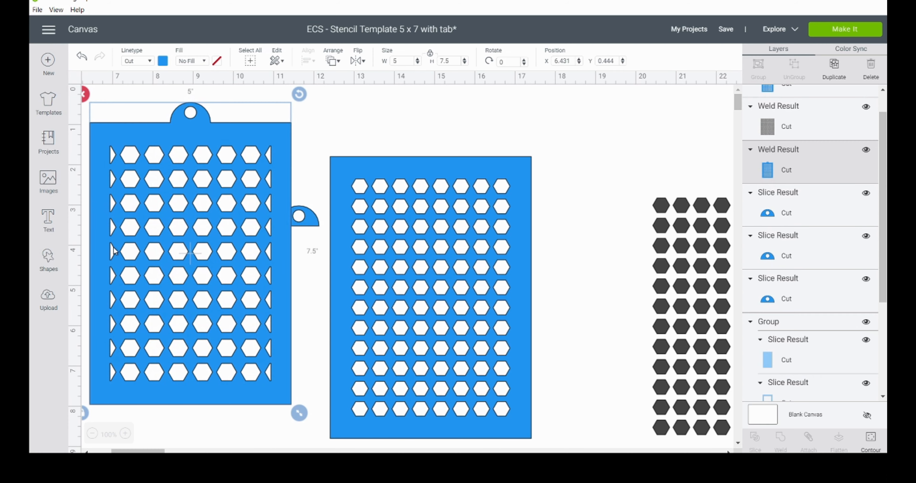
left_click_drag(268, 258, 215, 279)
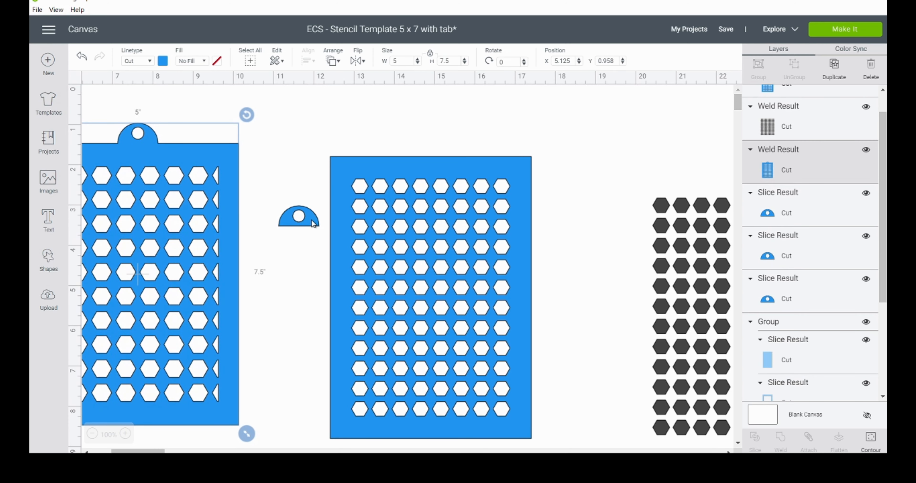
Step: Center the loose tab horizontally on the small-hexagon stencil's upper edge, weld them and move the result beside the other stencil at X 10.444, Y 1.056
left_click_drag(313, 224, 437, 154)
left_click_drag(312, 107, 462, 225)
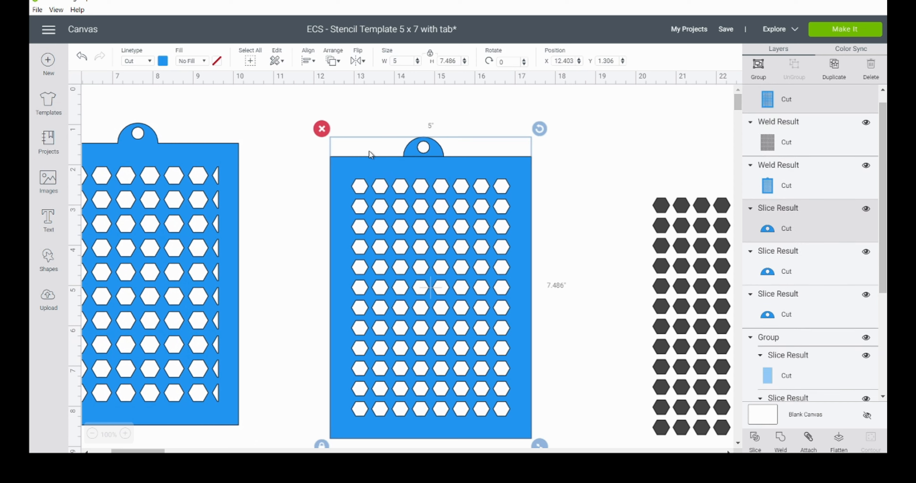
left_click(311, 64)
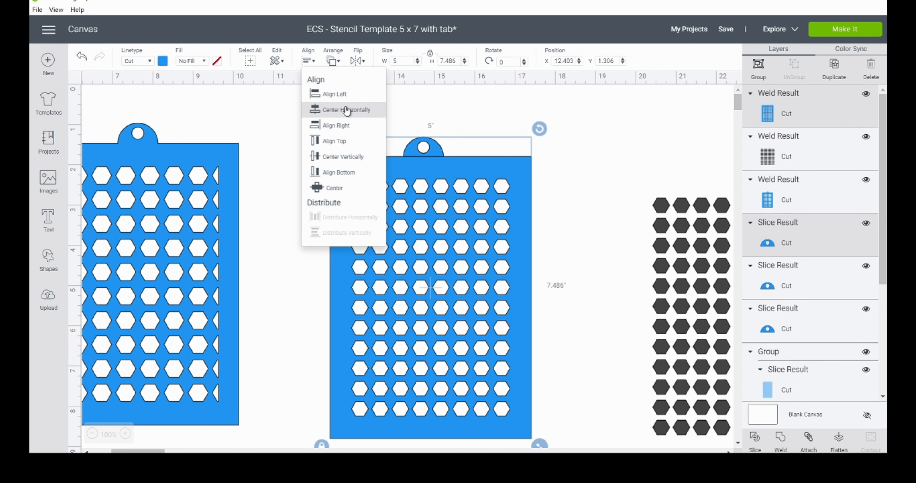
left_click(350, 111)
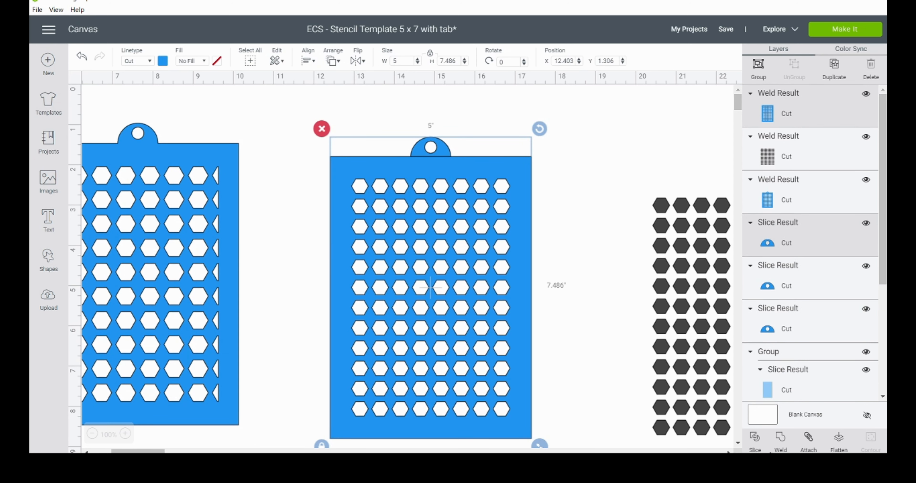
left_click(780, 444)
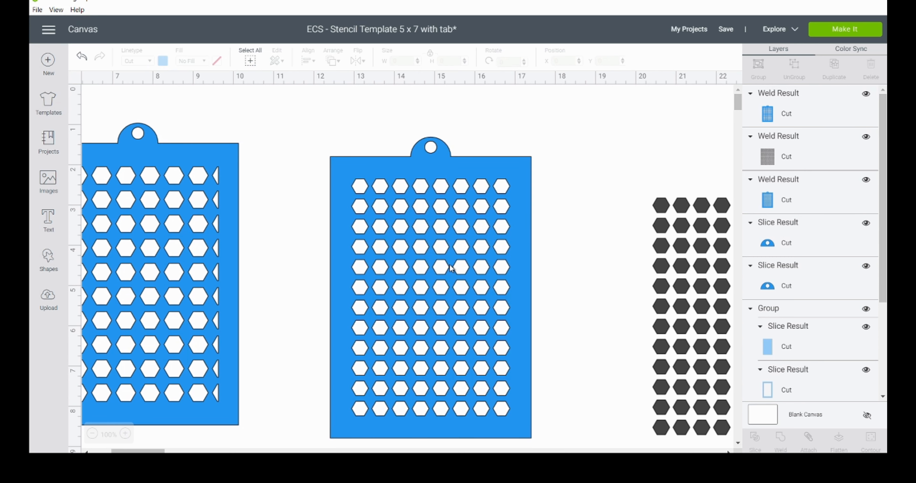
left_click_drag(407, 297, 329, 288)
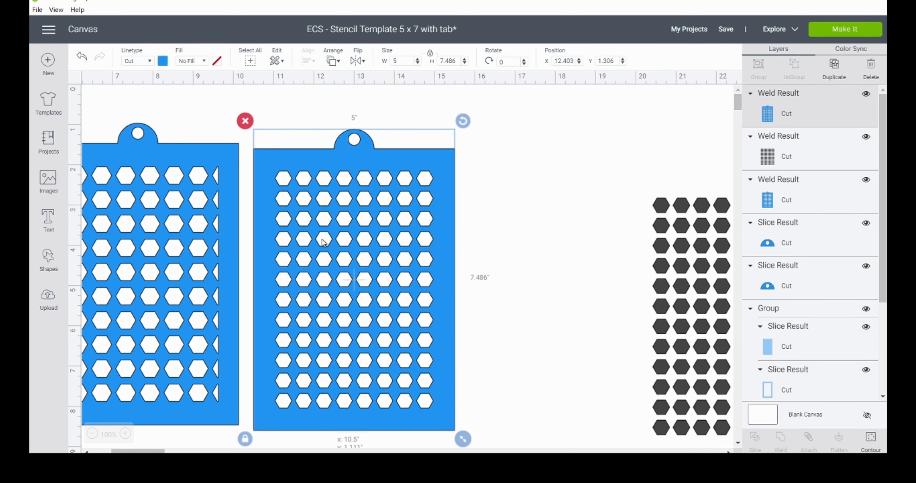
Step: Move the small light-blue template group to X 0.5, Y 7.236, then duplicate it and place the copy at X 13.722, Y 8.264
left_click(91, 433)
left_click(92, 433)
left_click_drag(161, 450, 137, 450)
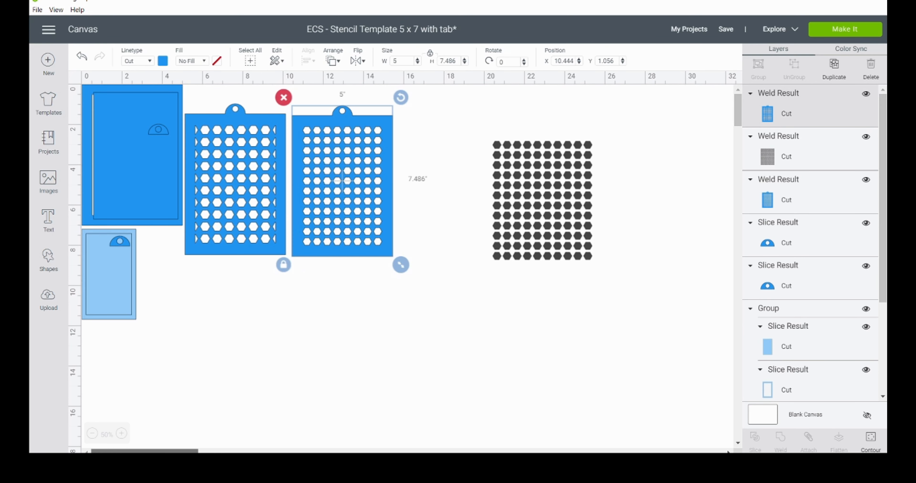
mouse_move(128, 258)
left_mouse_down()
mouse_move(187, 302)
mouse_move(127, 267)
left_mouse_up()
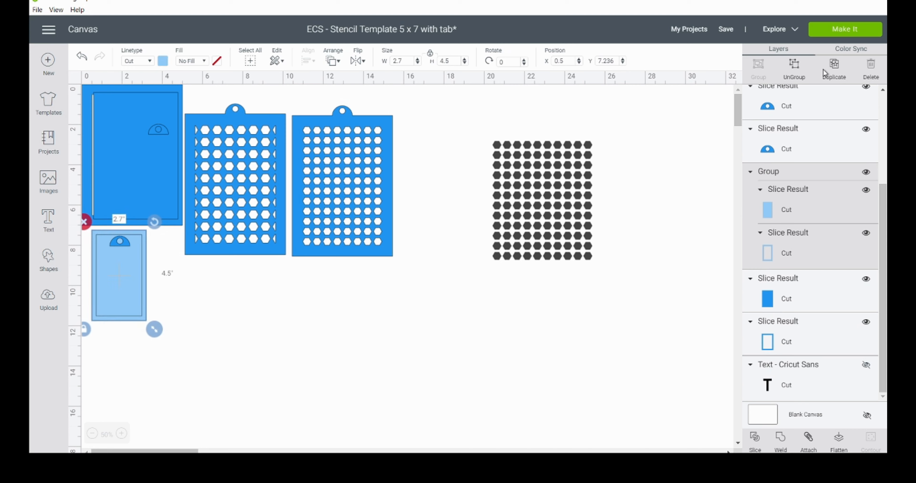
left_click(832, 68)
left_click_drag(139, 286, 395, 297)
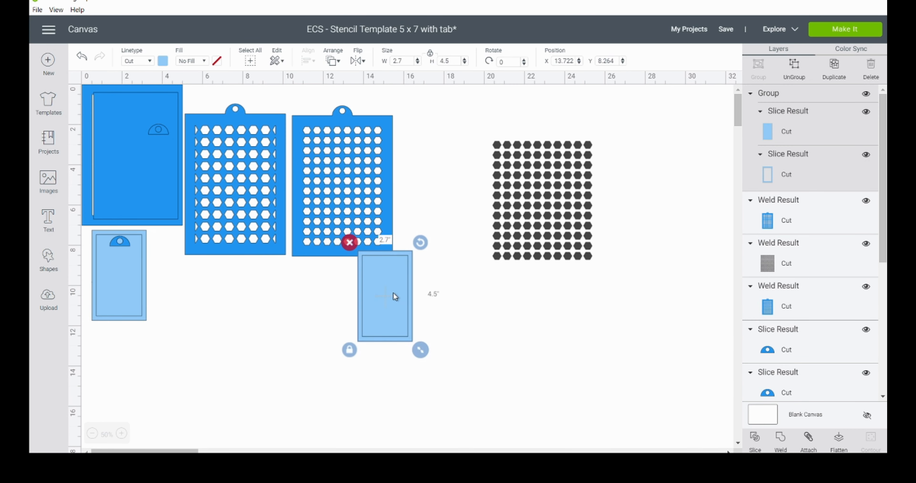
Step: Scale the loose hexagon grid to 3.849 x 4.588 and place the inner panel of the ungrouped template copy on it
left_click(569, 256)
left_click_drag(601, 269, 571, 247)
left_click(395, 329)
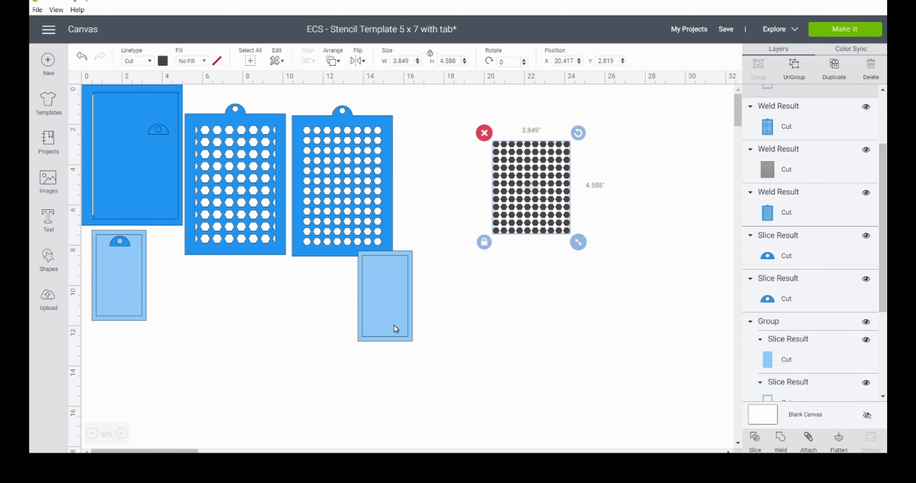
left_click(794, 66)
left_click_drag(396, 290, 537, 183)
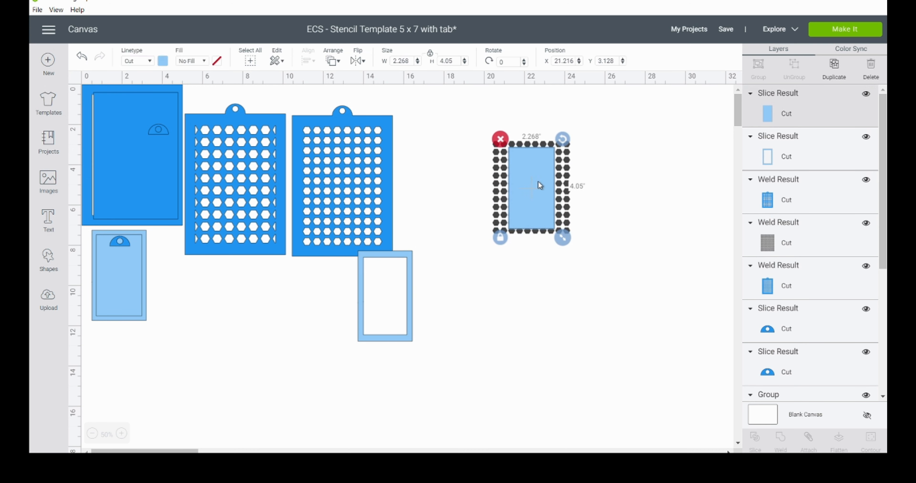
Step: Shrink the hexagon grid to 3.5 wide, center it and the small panel on each other and slice them
left_click_drag(583, 266, 511, 182)
left_click(562, 228)
left_click(308, 61)
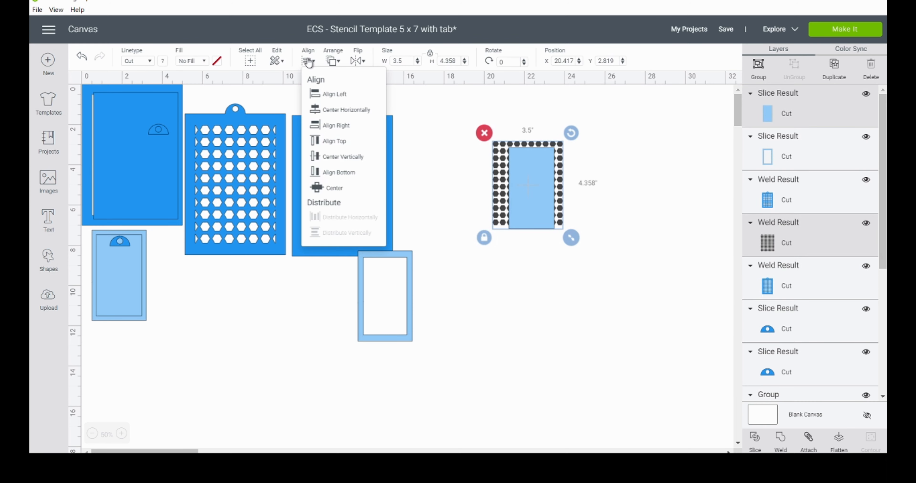
left_click(337, 189)
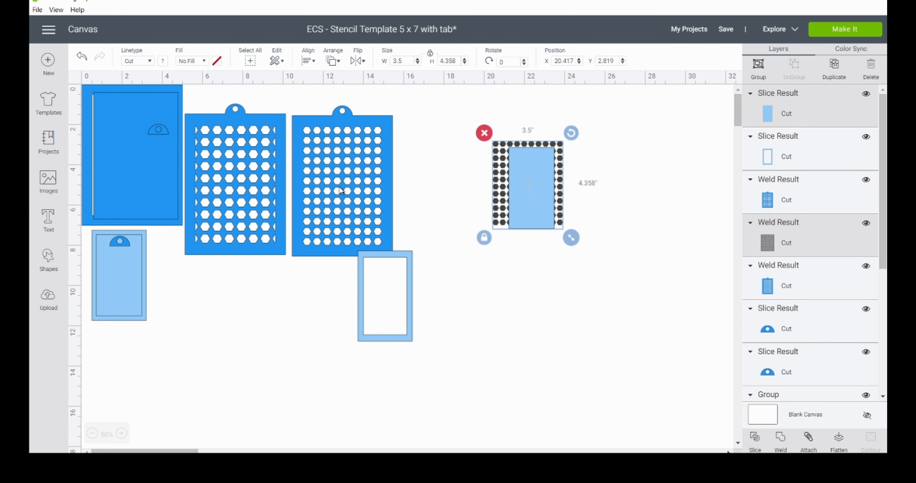
left_click(754, 444)
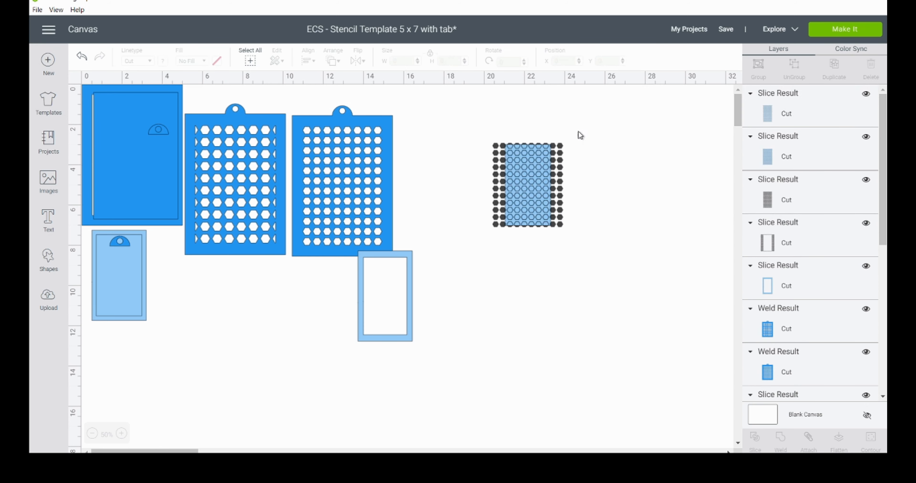
Step: Pull the small slice pieces apart, set the perforated panel aside and delete the leftover hexagons and edge strips
left_click_drag(554, 172, 598, 273)
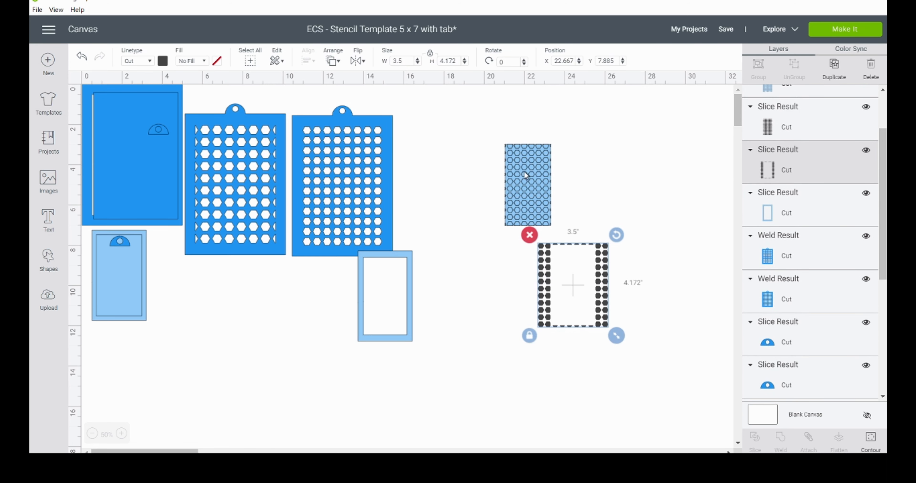
left_click_drag(529, 183, 600, 274)
left_click_drag(507, 183, 443, 268)
left_click_drag(529, 153, 595, 272)
left_click_drag(547, 174, 605, 324)
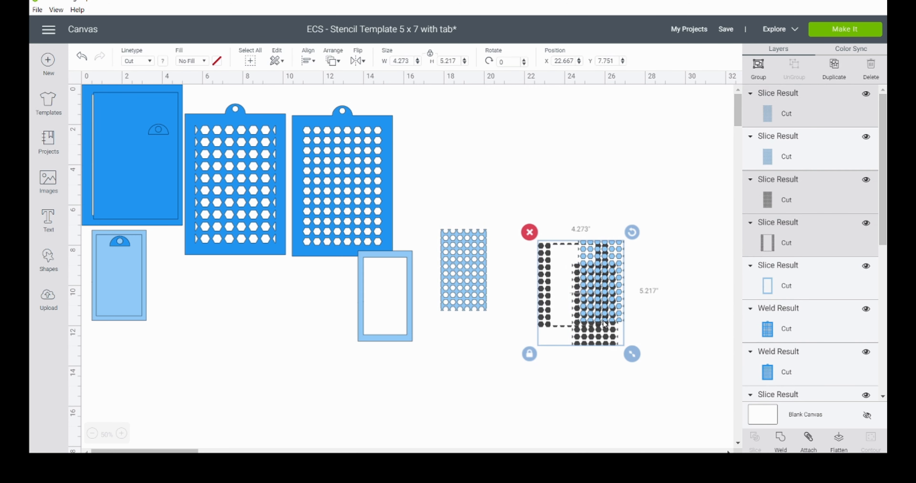
key("Delete")
Step: Move the small frame onto the small perforated panel, center them on each other and weld them
left_click_drag(410, 313, 487, 285)
left_click_drag(482, 358, 458, 283)
left_click(309, 61)
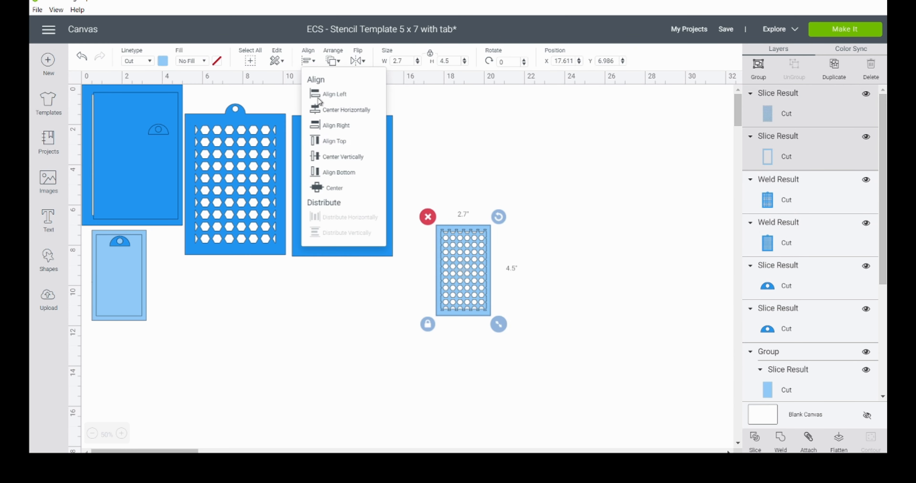
left_click(337, 188)
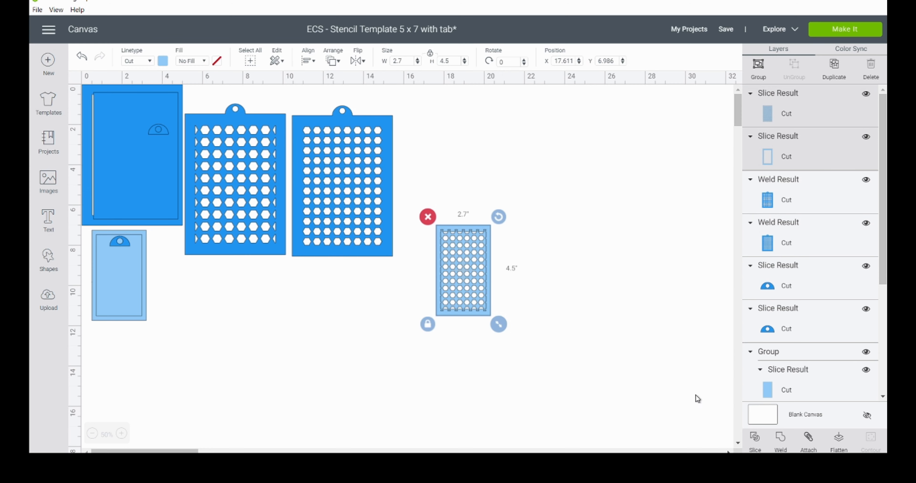
left_click(780, 440)
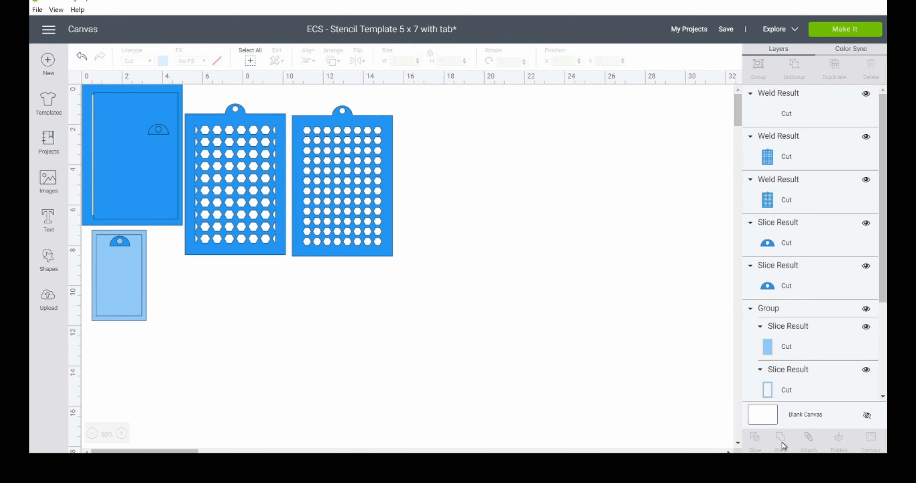
Step: Place the welded small stencil at X 15.639, Y 4.069 and a loose tab on its upper edge at X 16.45, Y 3.6
left_click_drag(472, 293, 431, 230)
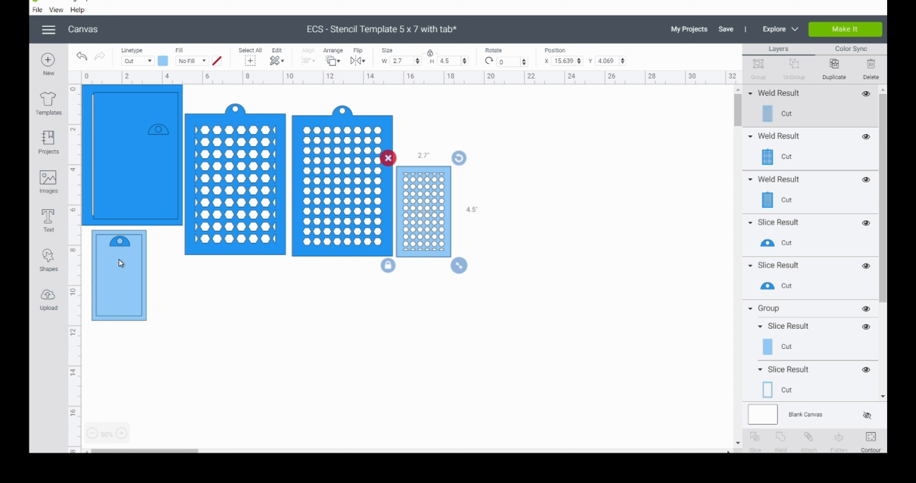
left_click_drag(125, 246, 427, 167)
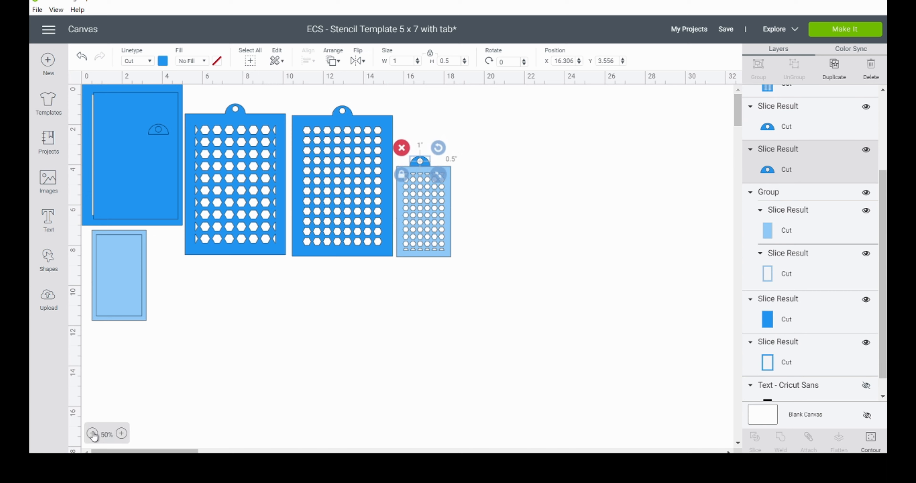
left_click(121, 433)
left_click(121, 433)
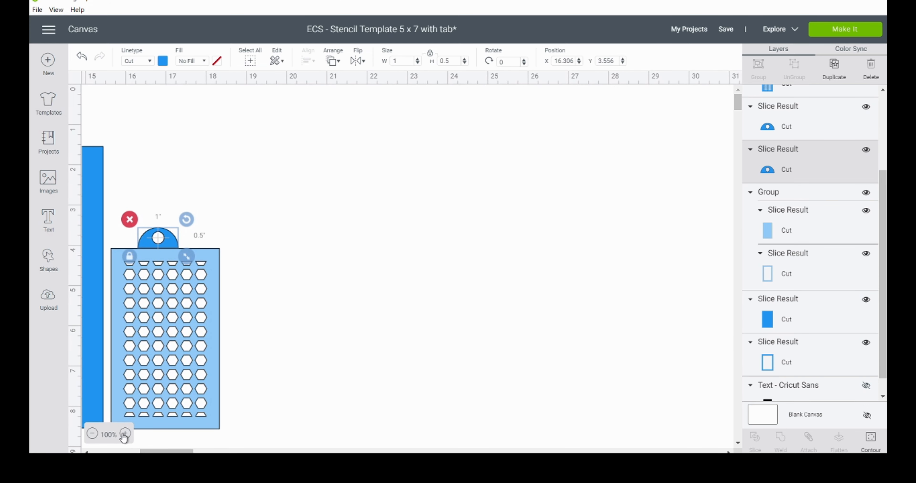
left_click(124, 434)
left_click_drag(337, 277, 347, 281)
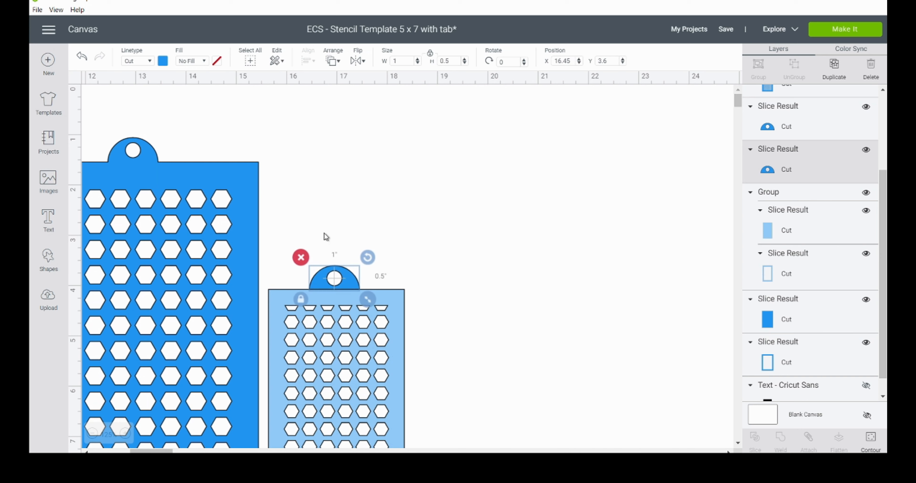
Step: Center the tab horizontally on the small stencil, weld them and move the result to X 16.05, Y 1.5
left_click_drag(324, 233, 349, 327)
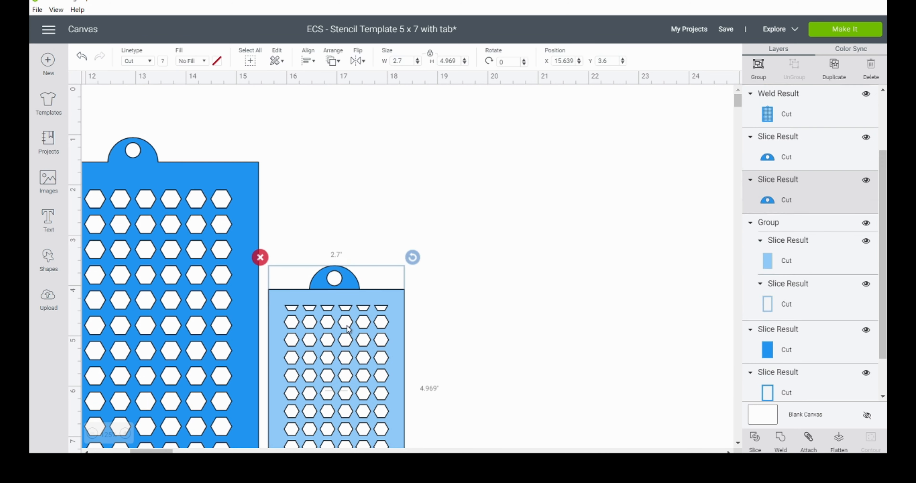
left_click(309, 62)
left_click(349, 112)
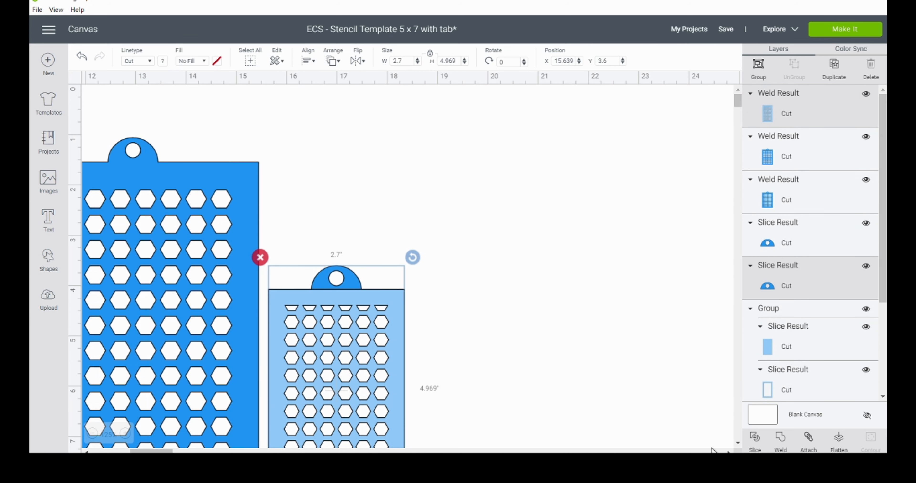
left_click(780, 442)
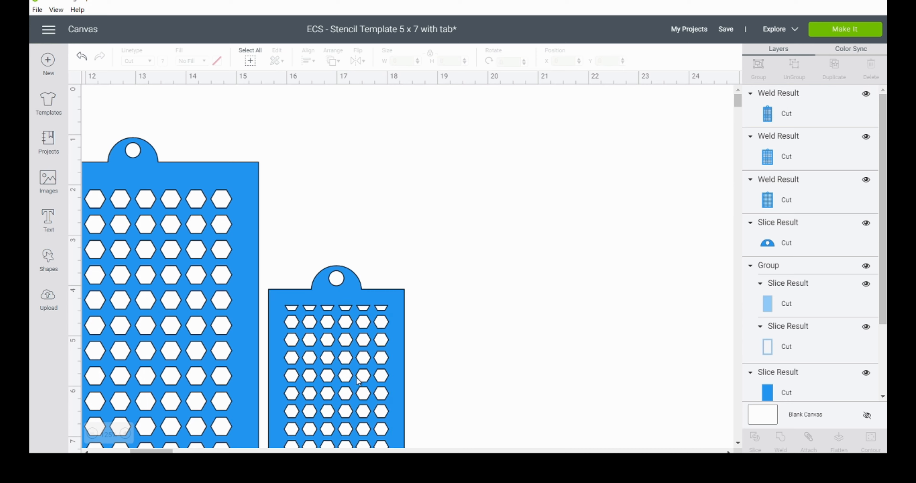
left_click_drag(348, 373, 368, 267)
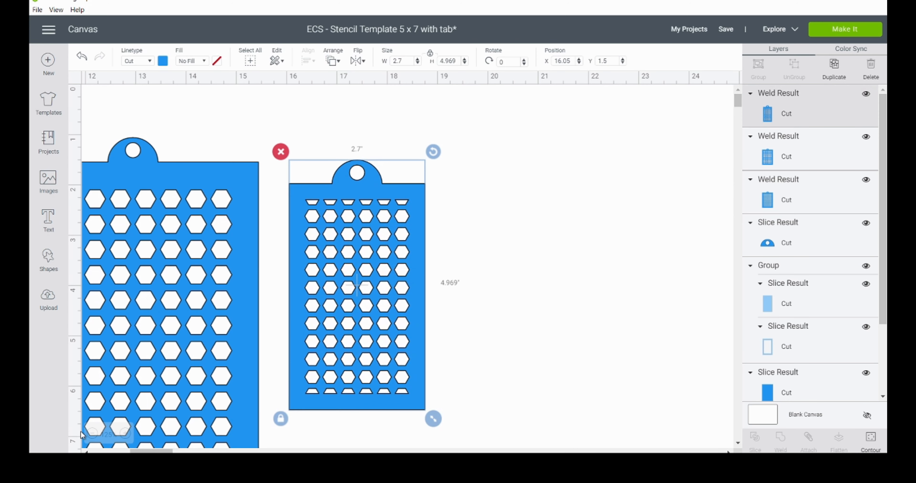
Step: Delete the remaining template panels, frames and spare tab, keeping only the three finished stencils
left_click(92, 434)
left_click(92, 434)
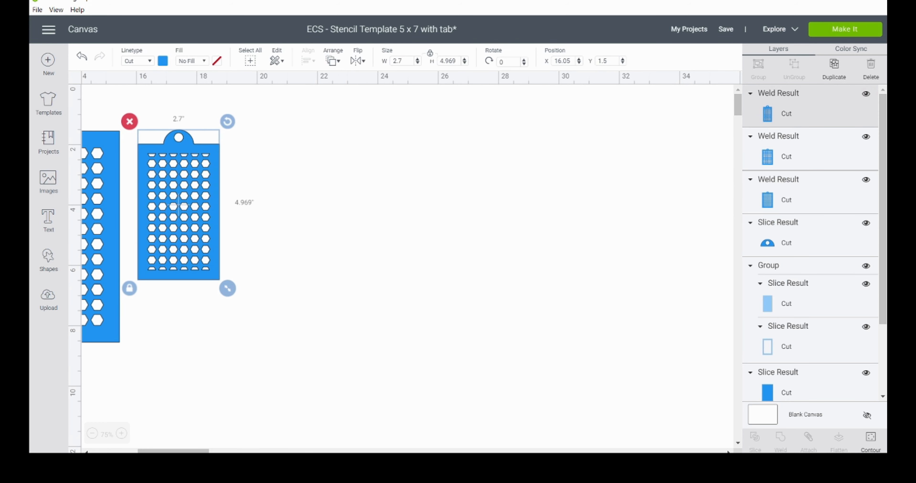
left_click_drag(163, 451, 117, 451)
left_click_drag(209, 423, 113, 147)
key("Delete")
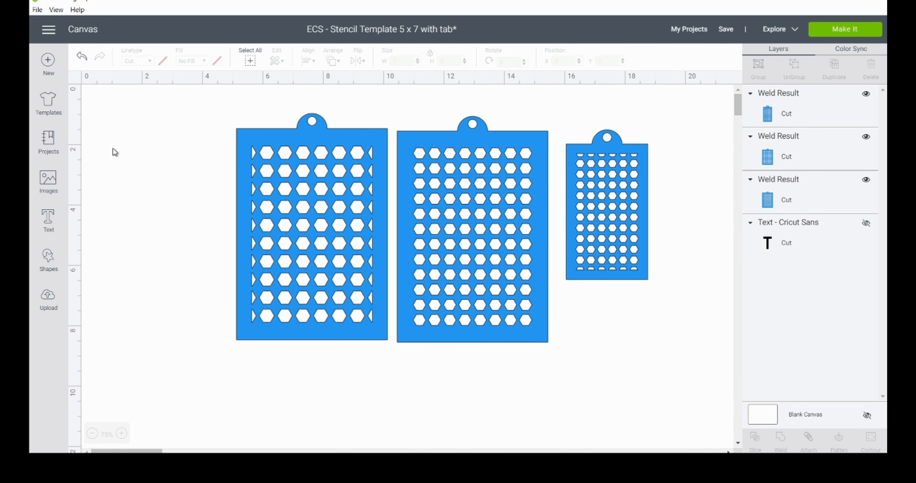
Step: Line up the three stencils side by side from the canvas origin, with the smallest one at X 10.272, Y 2.5
left_click_drag(322, 215, 168, 187)
left_click_drag(463, 276, 303, 244)
left_click_drag(591, 246, 425, 274)
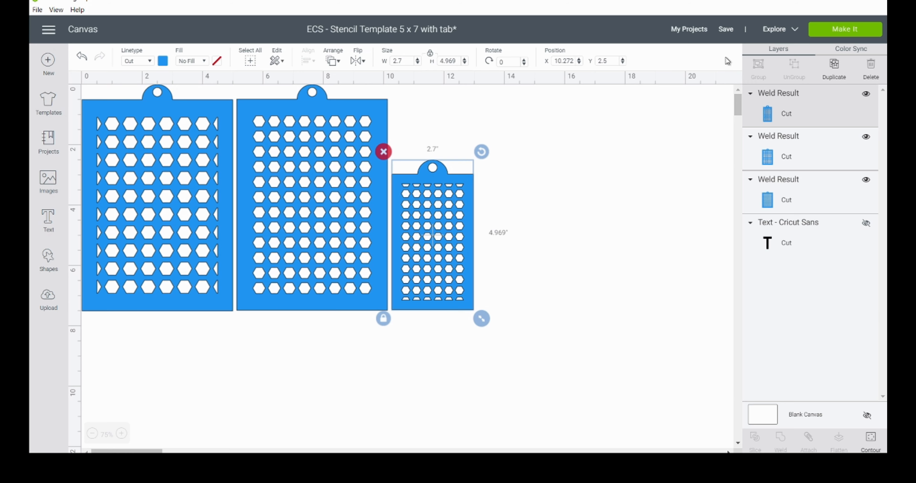
Step: Save the project as a new copy named "ECS - Stencil Hexagon 5 x 7 with tab - 3"
mouse_move(726, 35)
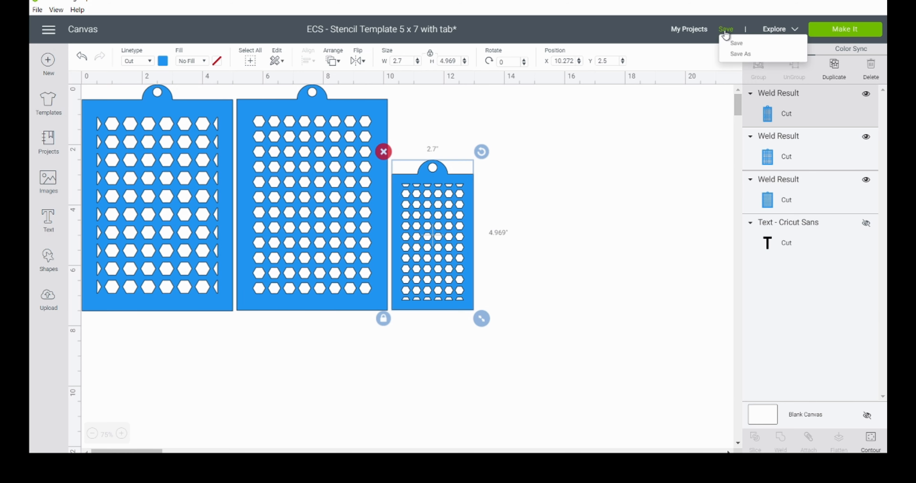
left_click(747, 55)
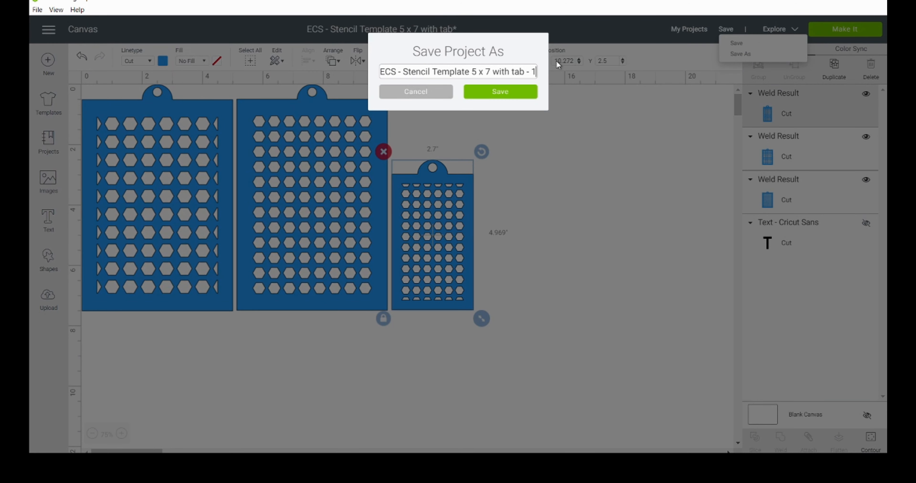
double_click(450, 71)
type("Hexagon")
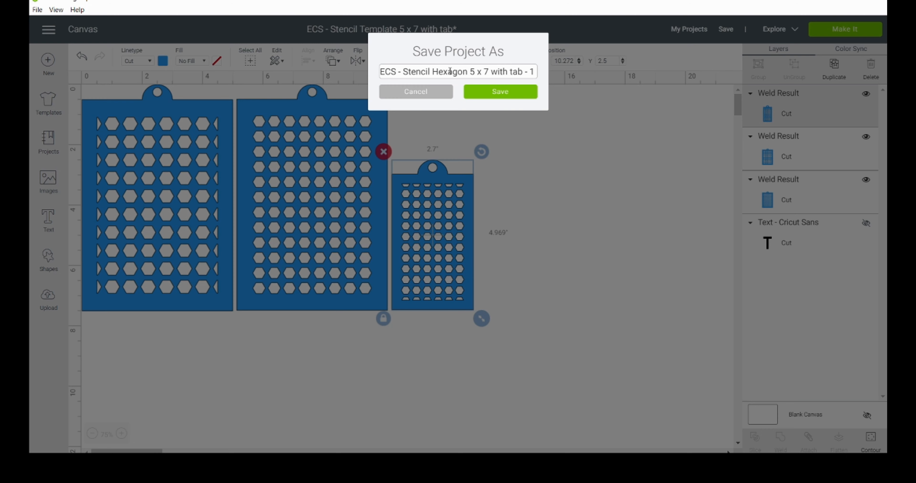
double_click(531, 71)
type("3")
left_click(510, 91)
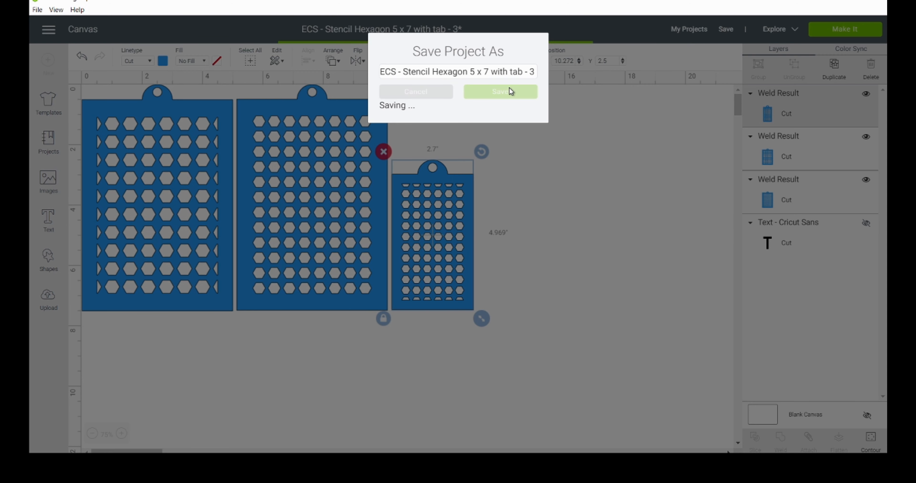